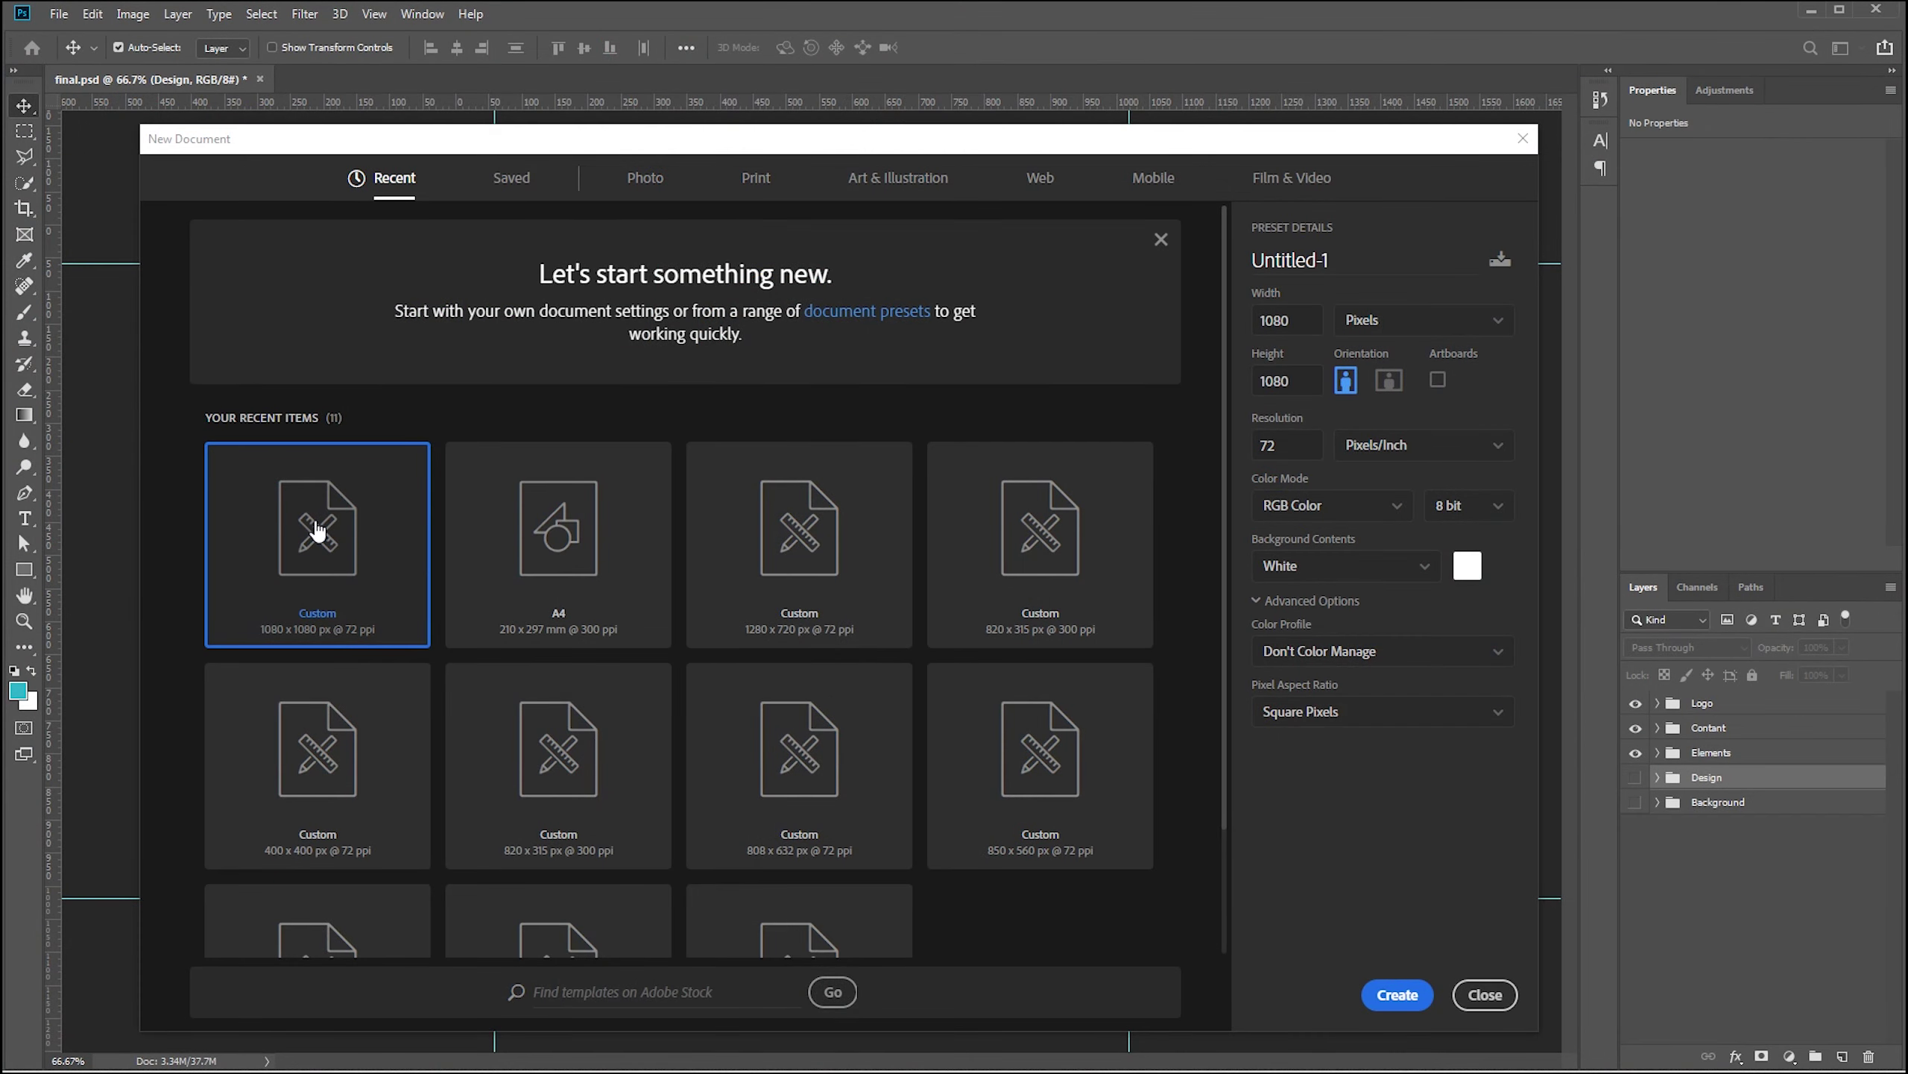
# Create a new 1080 × 1080 px document from the recent Custom preset
pyautogui.doubleClick(329, 540)
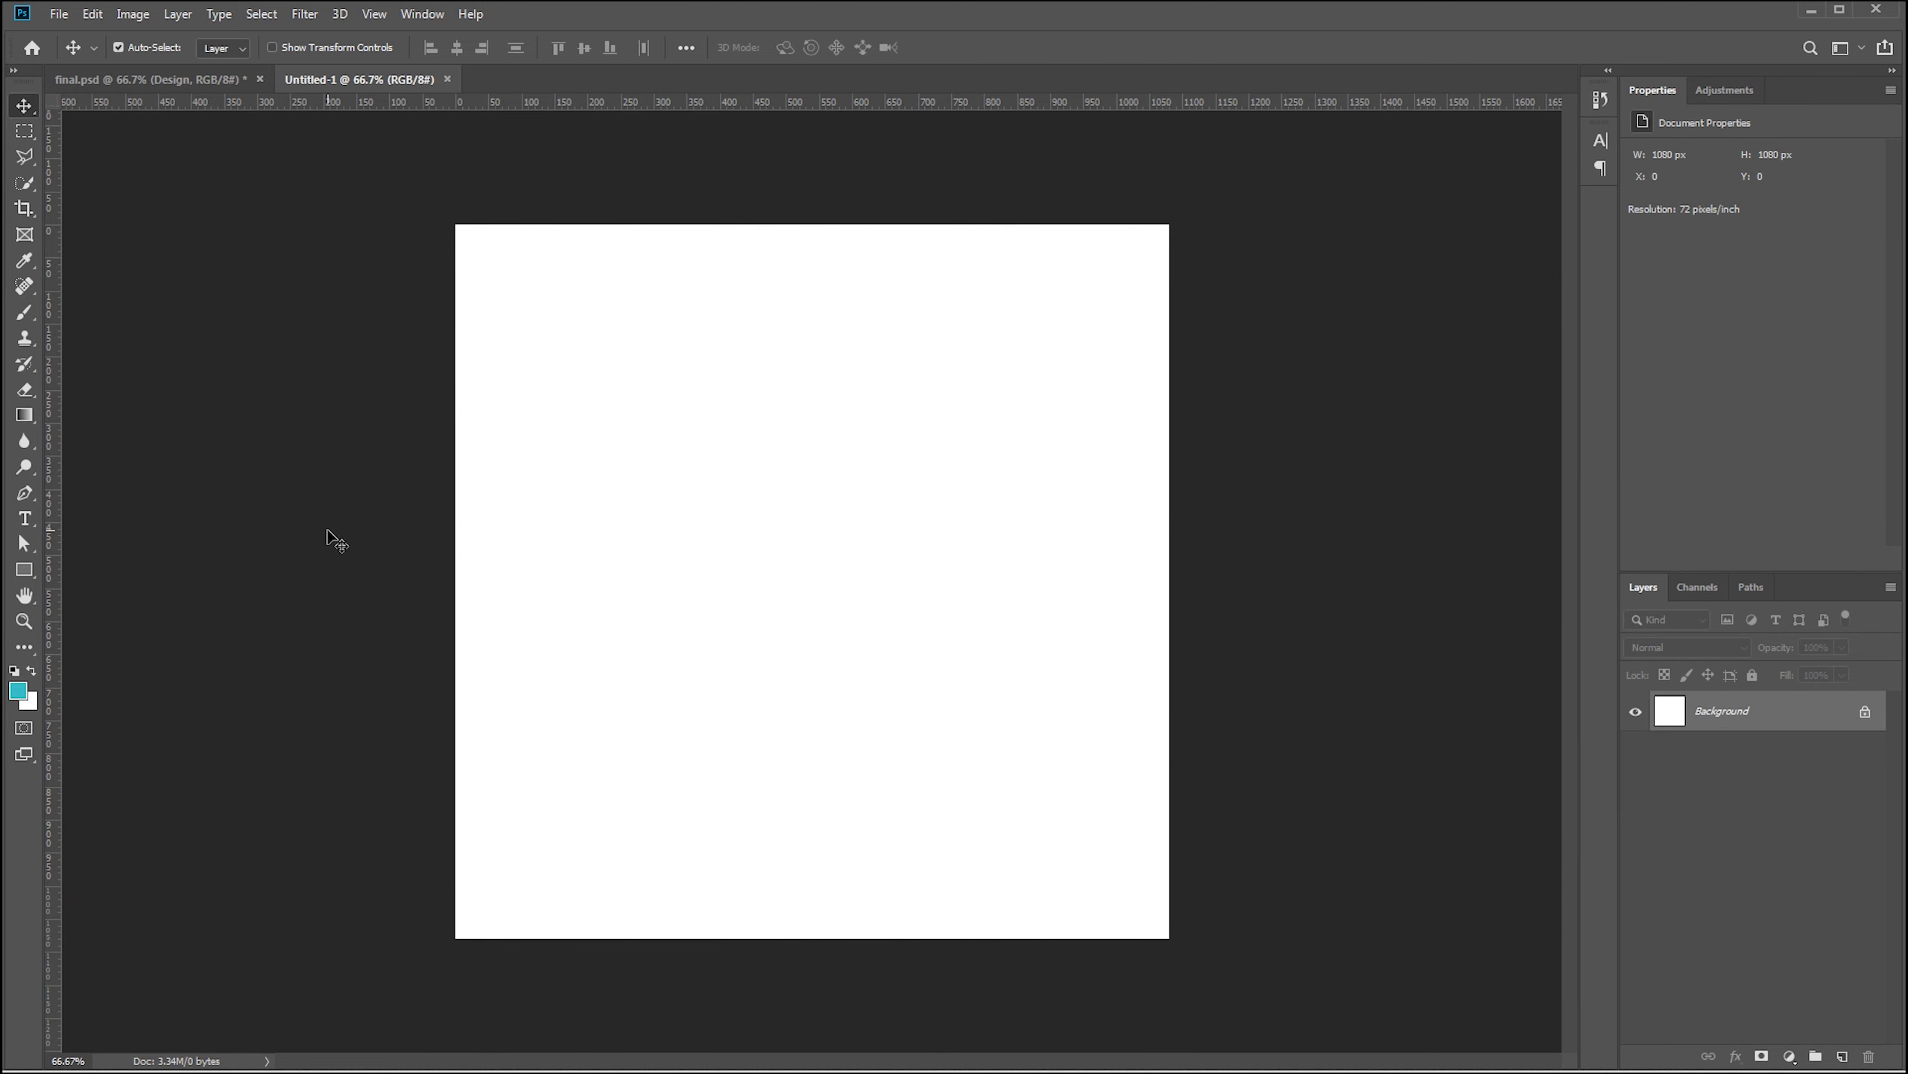
pyautogui.scroll(3, 396, 535)
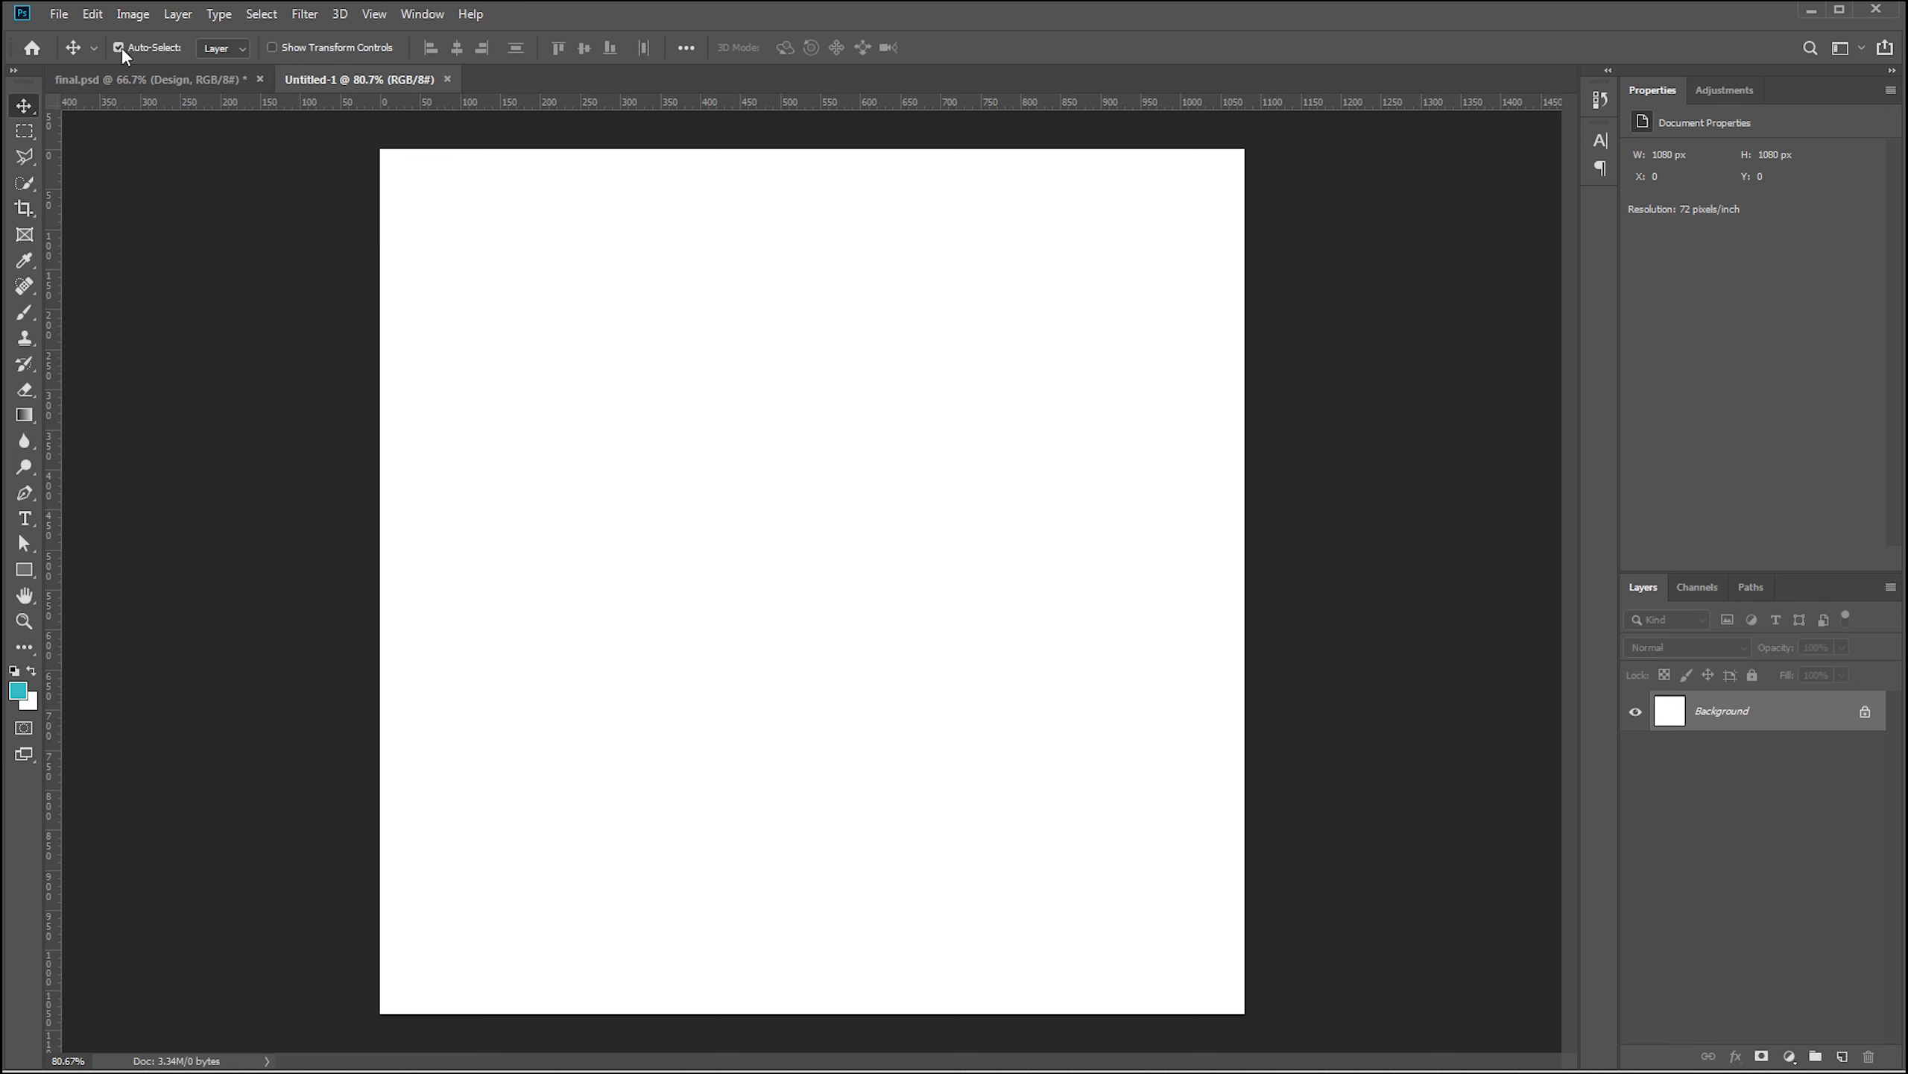
# Add a New Guide Layout with 60 px margins on top, left, bottom and right
pyautogui.click(364, 15)
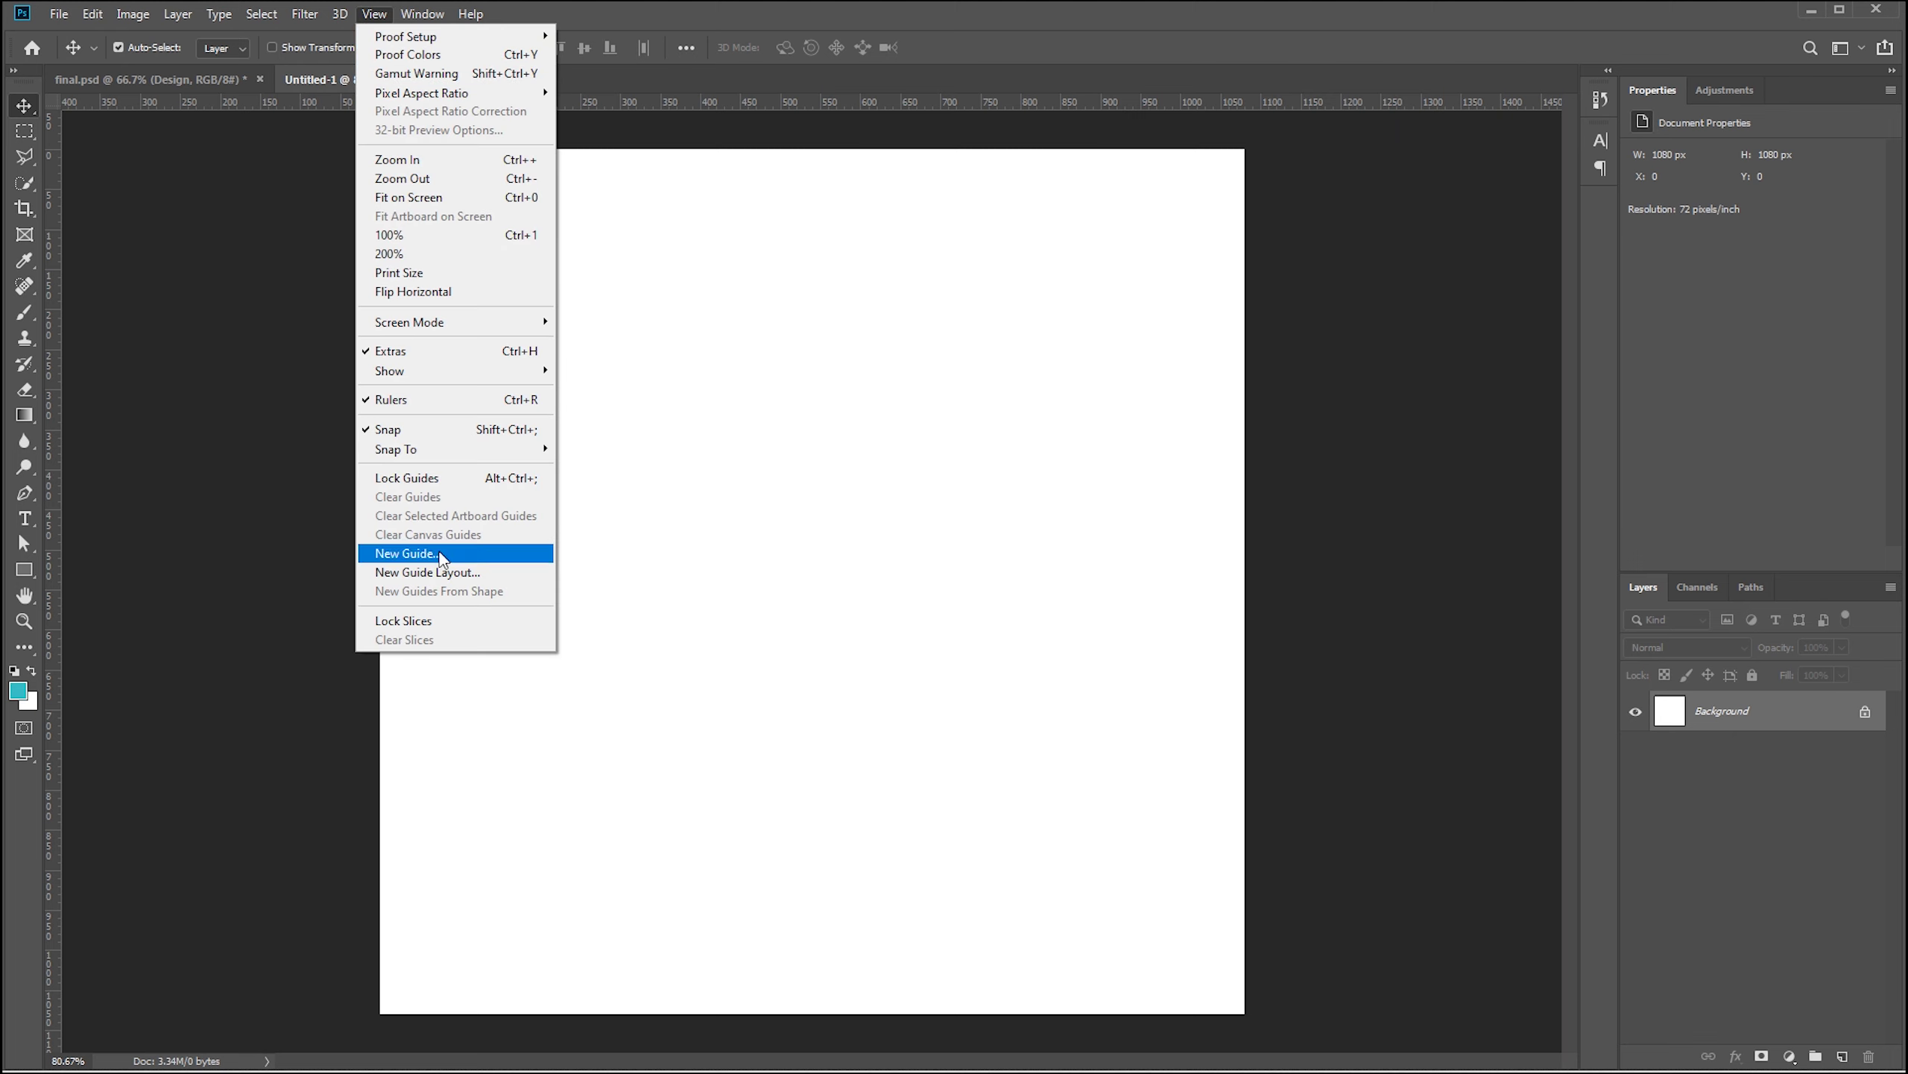
pyautogui.click(443, 574)
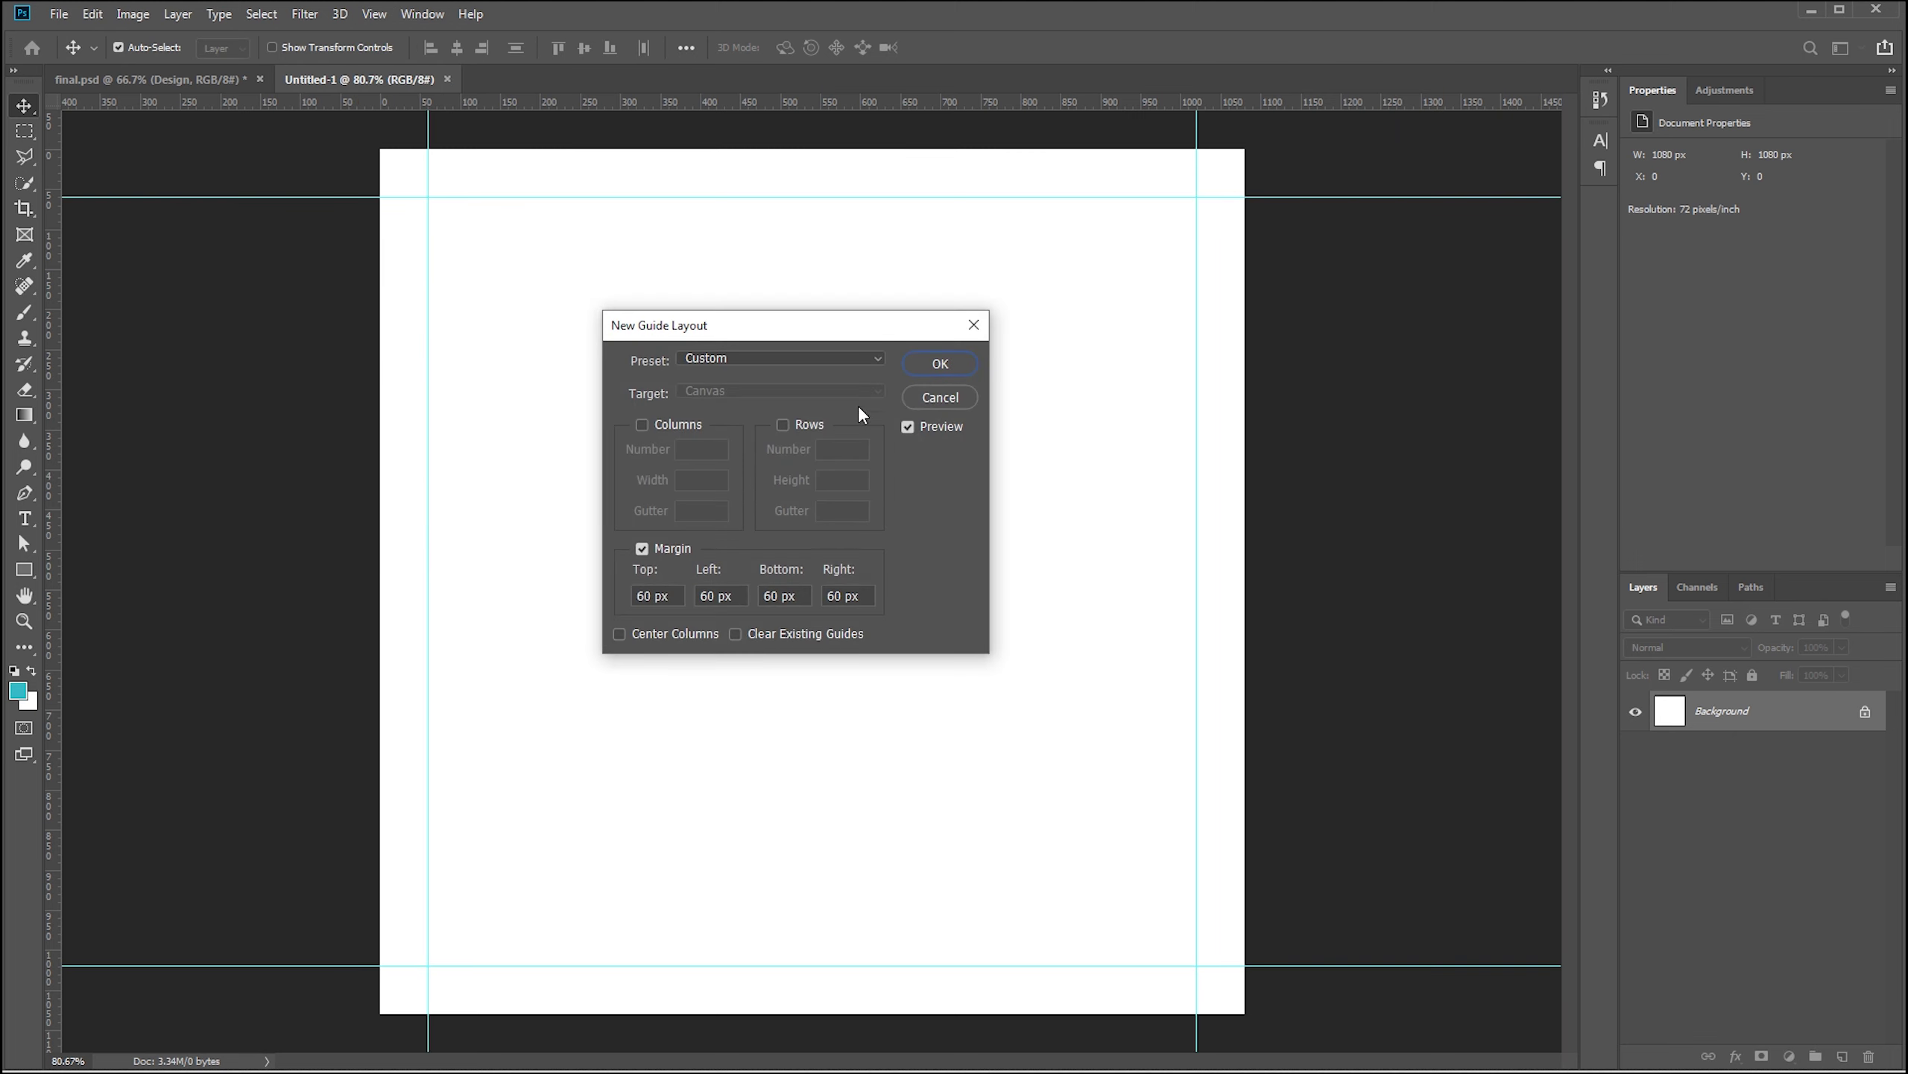
pyautogui.click(911, 369)
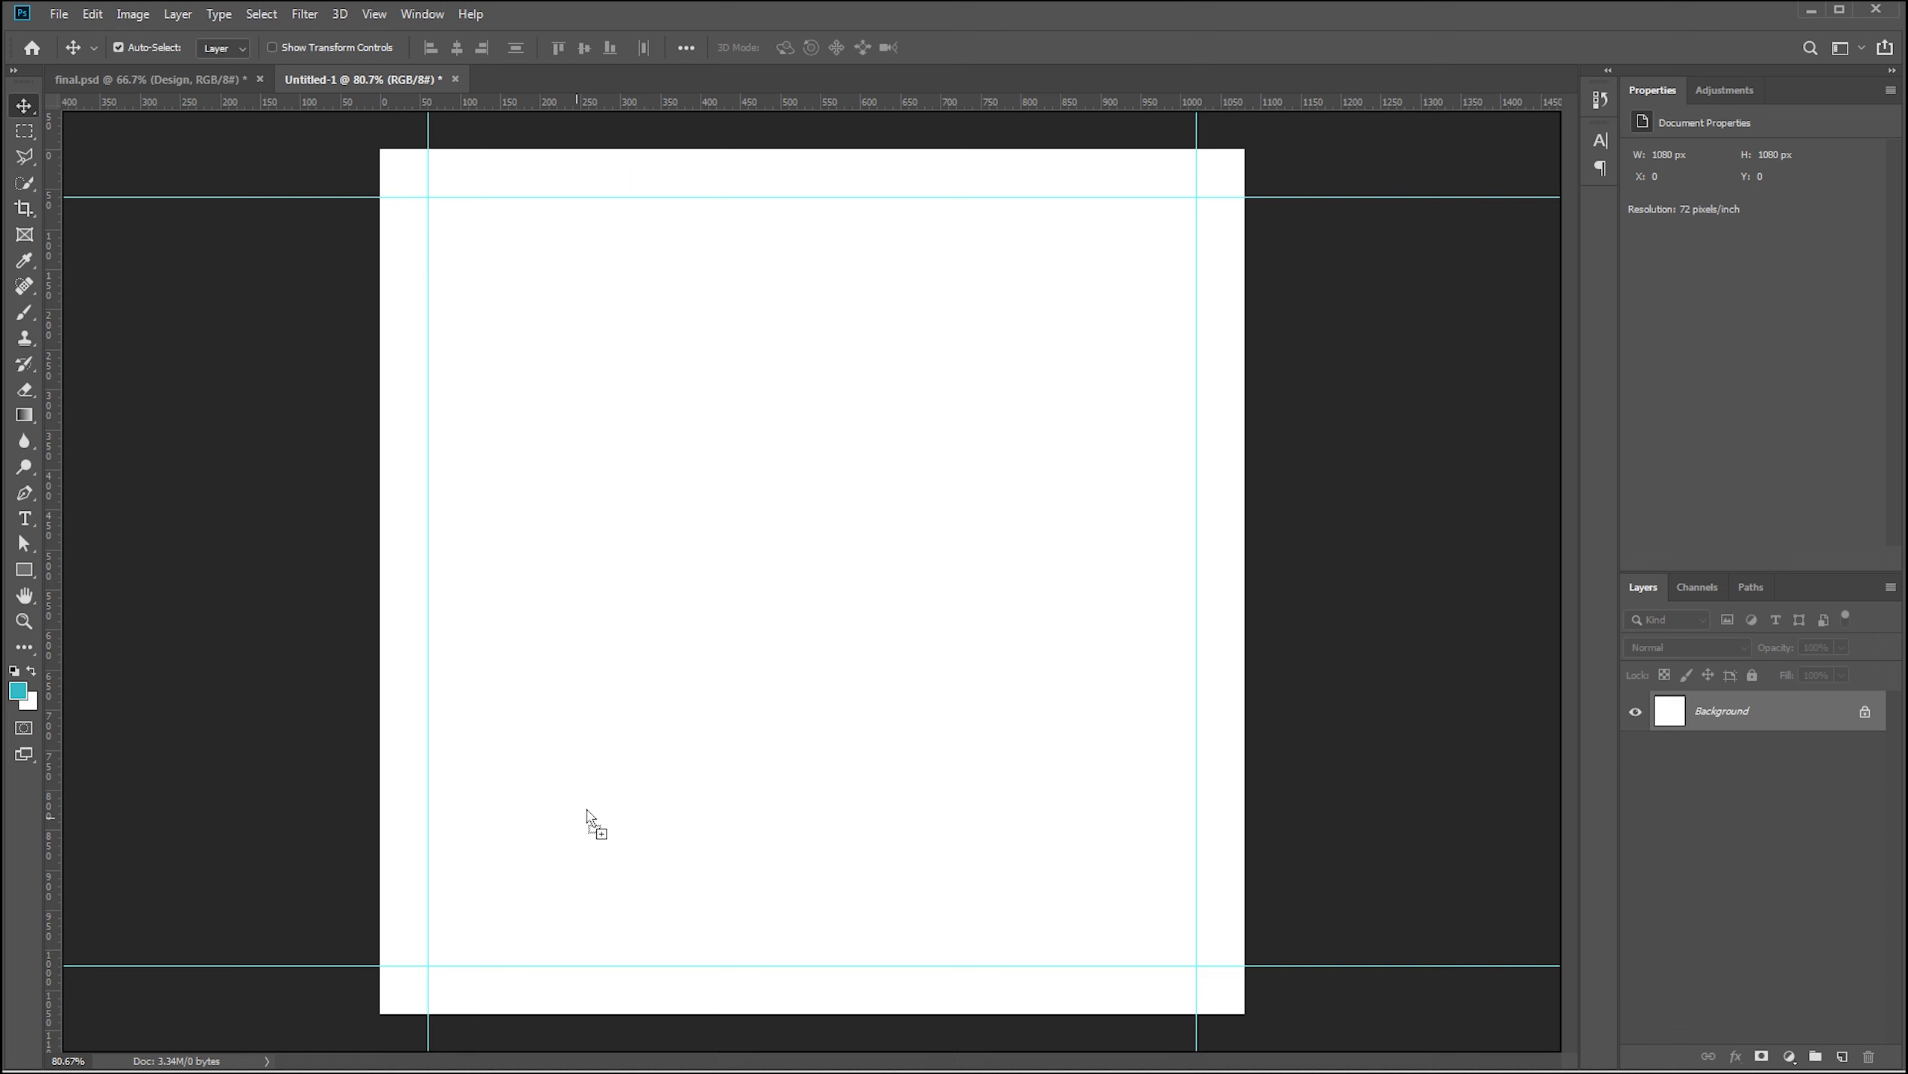
# Place the pngwing.com stripe texture in the lower-left corner of the canvas
pyautogui.moveTo(584, 818); pyautogui.dragTo(566, 835)
pyautogui.moveTo(817, 572)
pyautogui.mouseDown()
pyautogui.moveTo(432, 947)
pyautogui.moveTo(871, 573)
pyautogui.mouseUp()
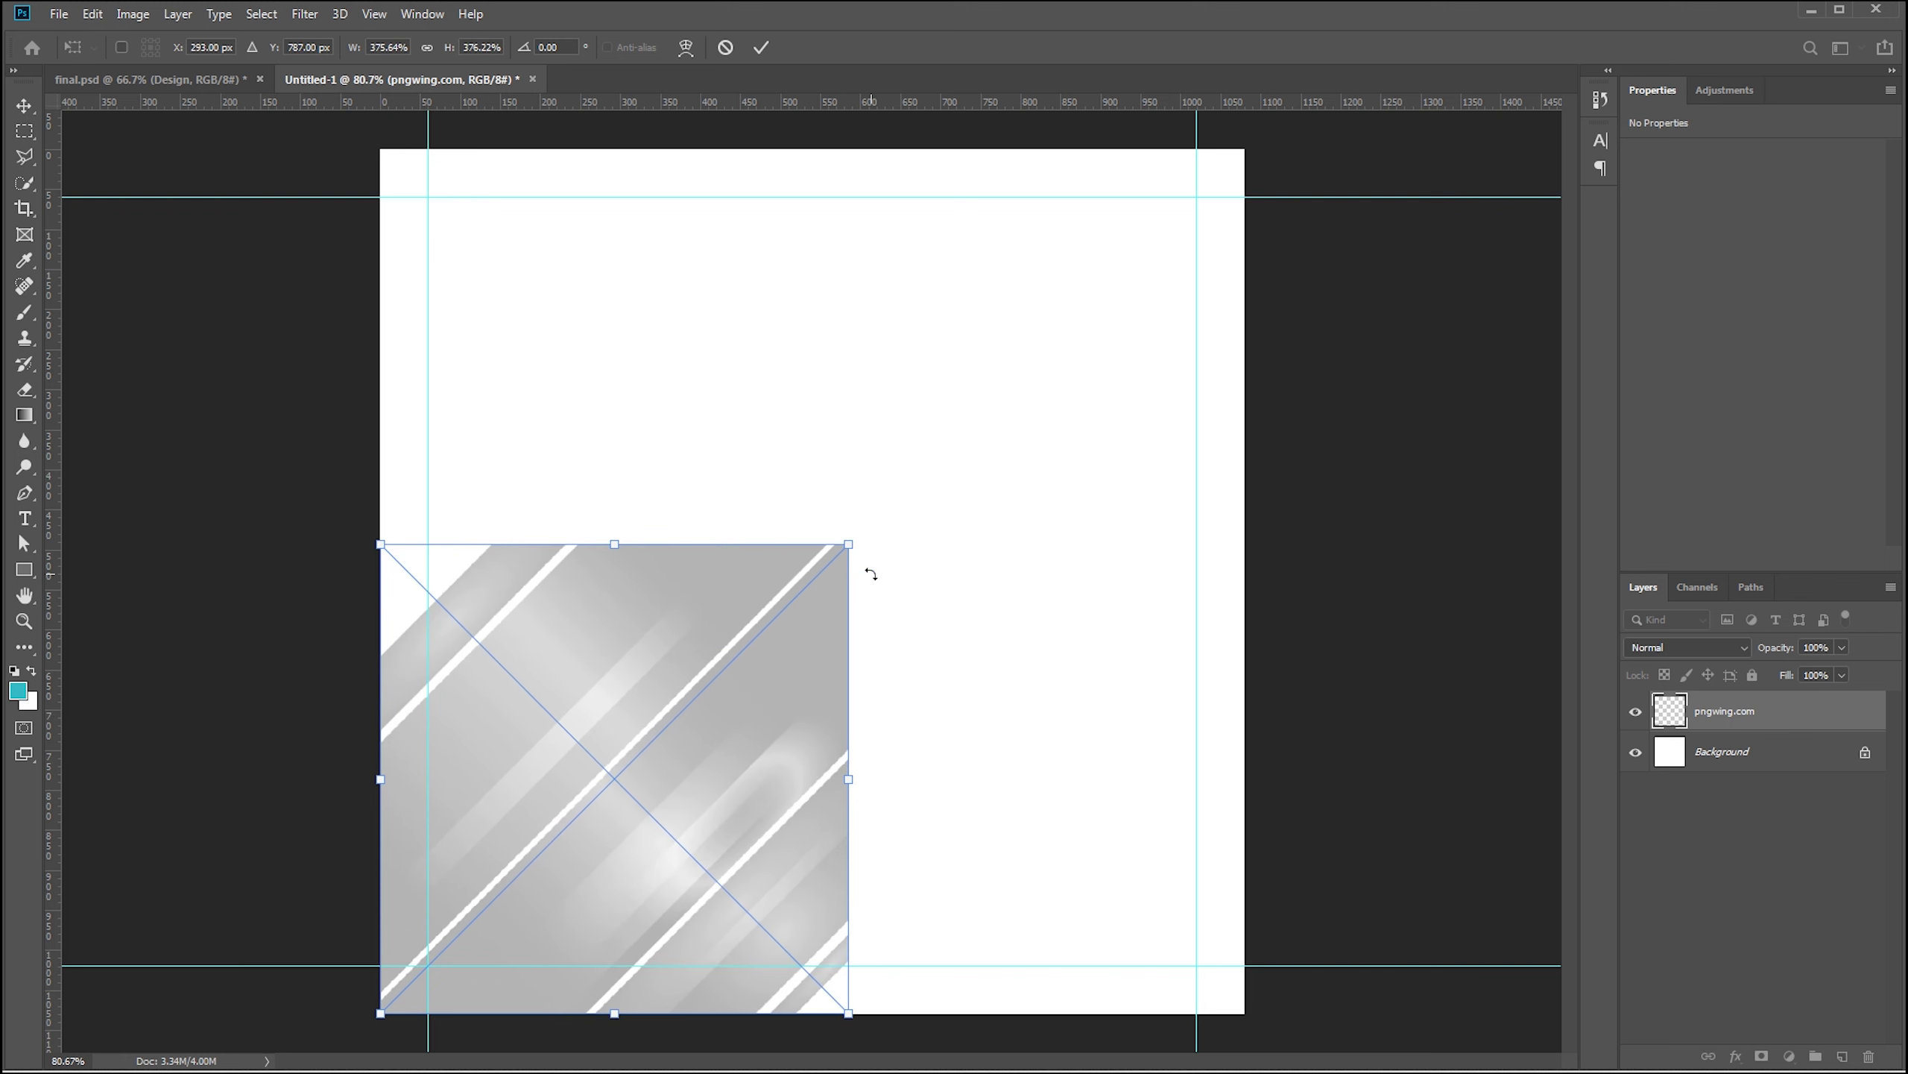
pyautogui.press('Return')
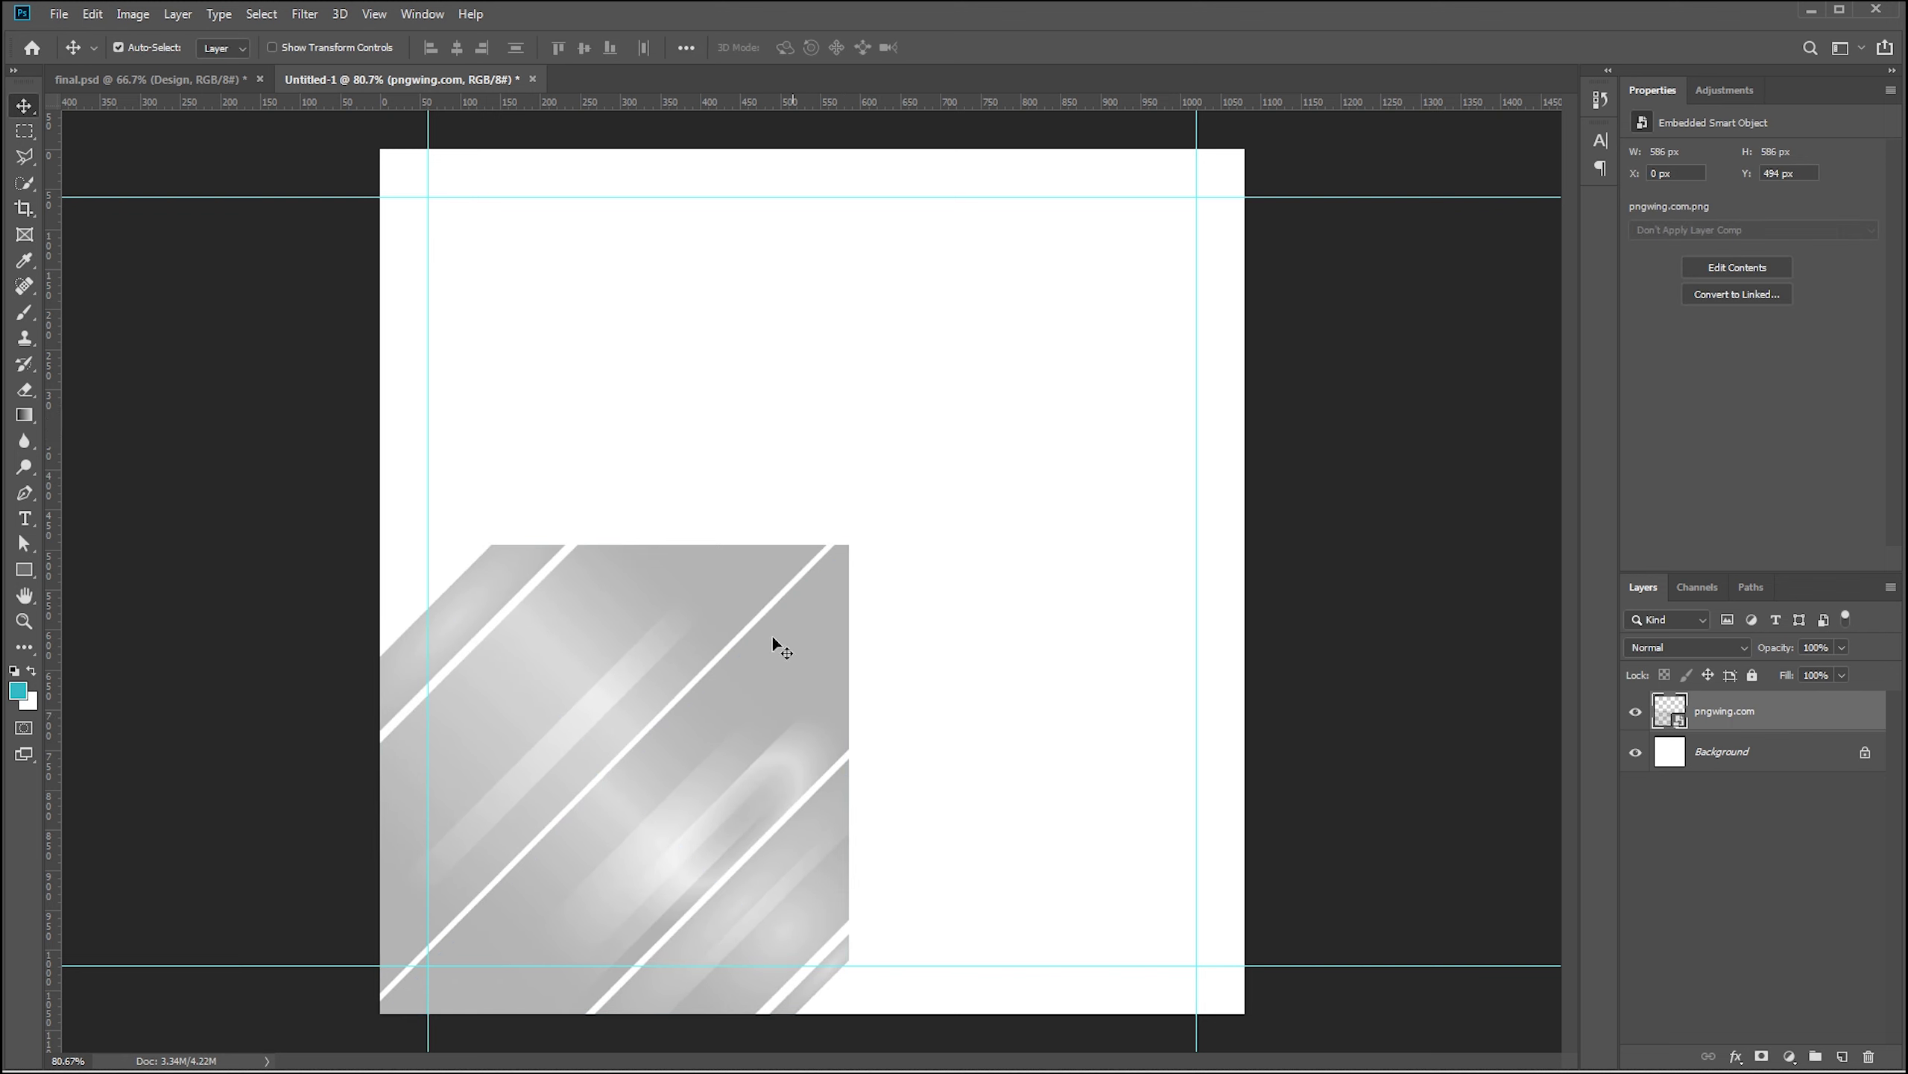
# Alt-drag a copy of the stripe texture into the upper-right corner
pyautogui.moveTo(659, 721); pyautogui.dragTo(1089, 605)
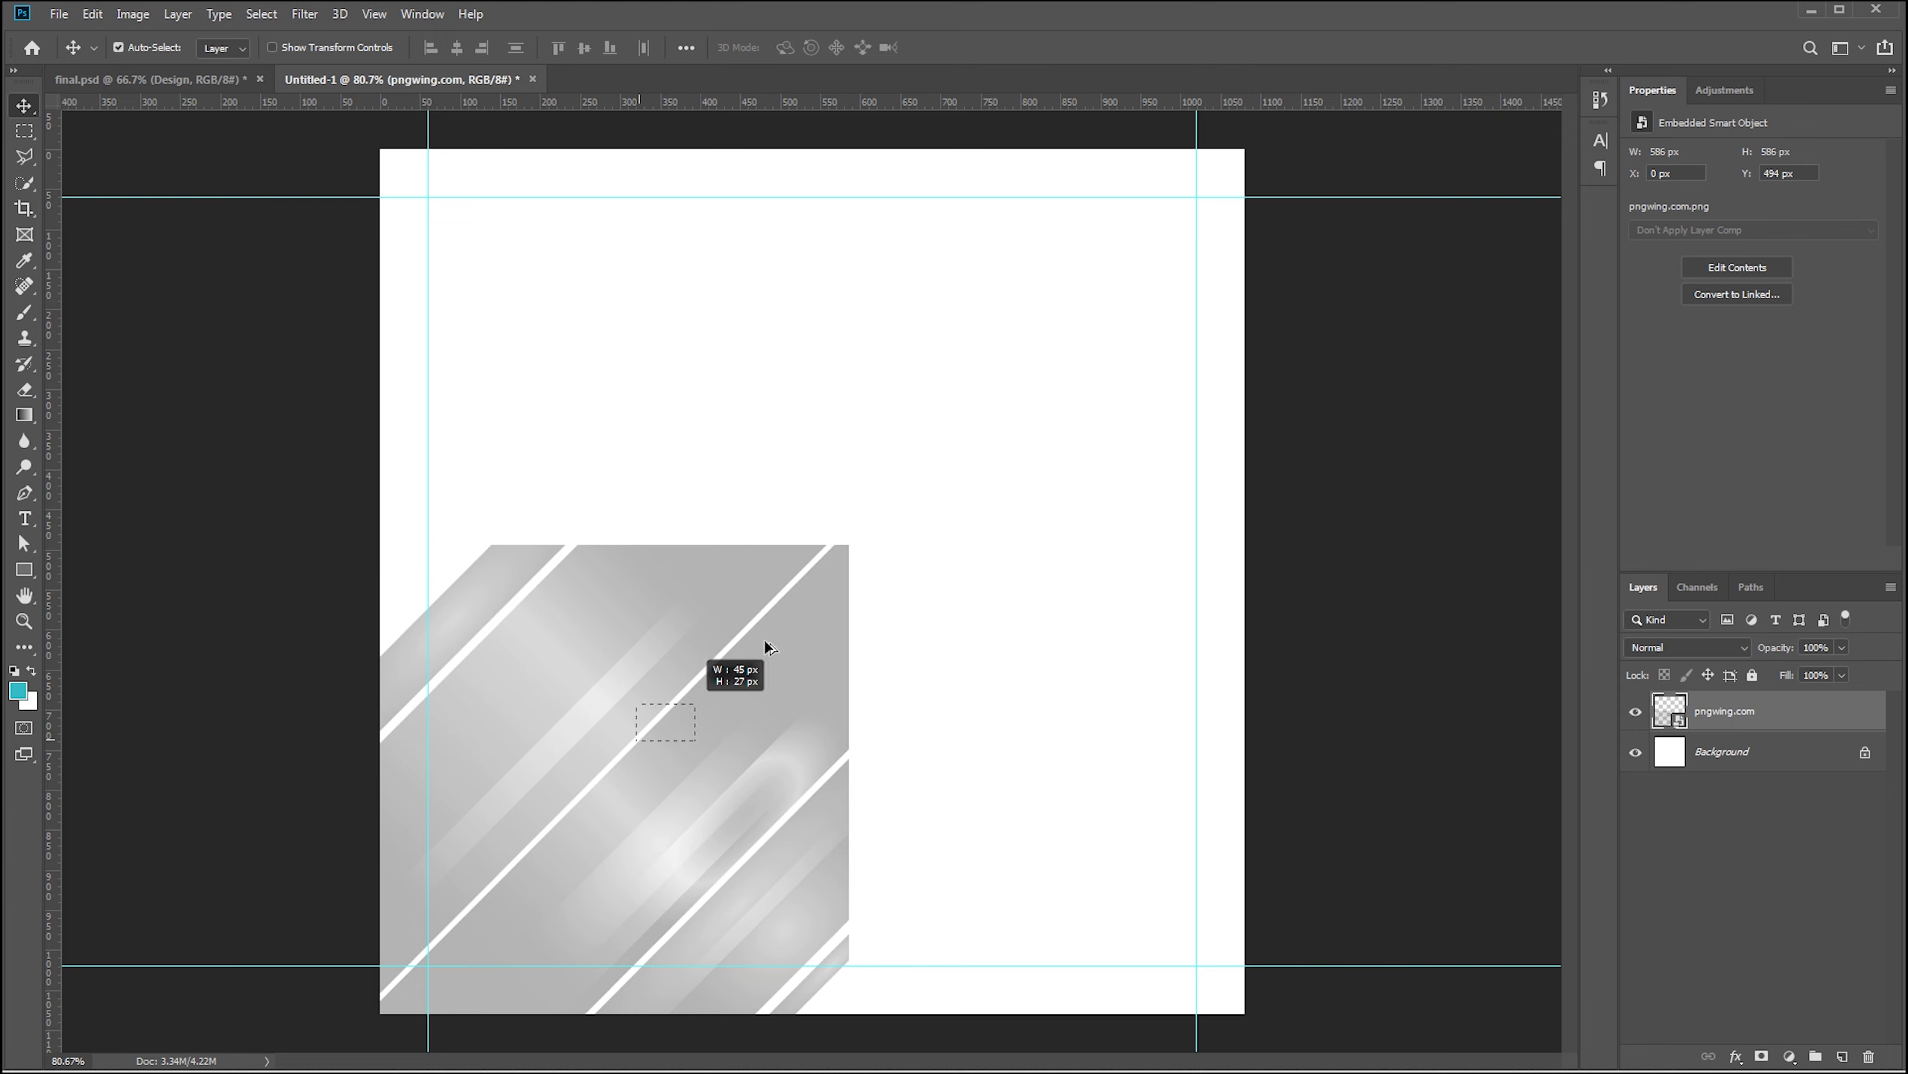
pyautogui.moveTo(800, 648); pyautogui.dragTo(1199, 251)
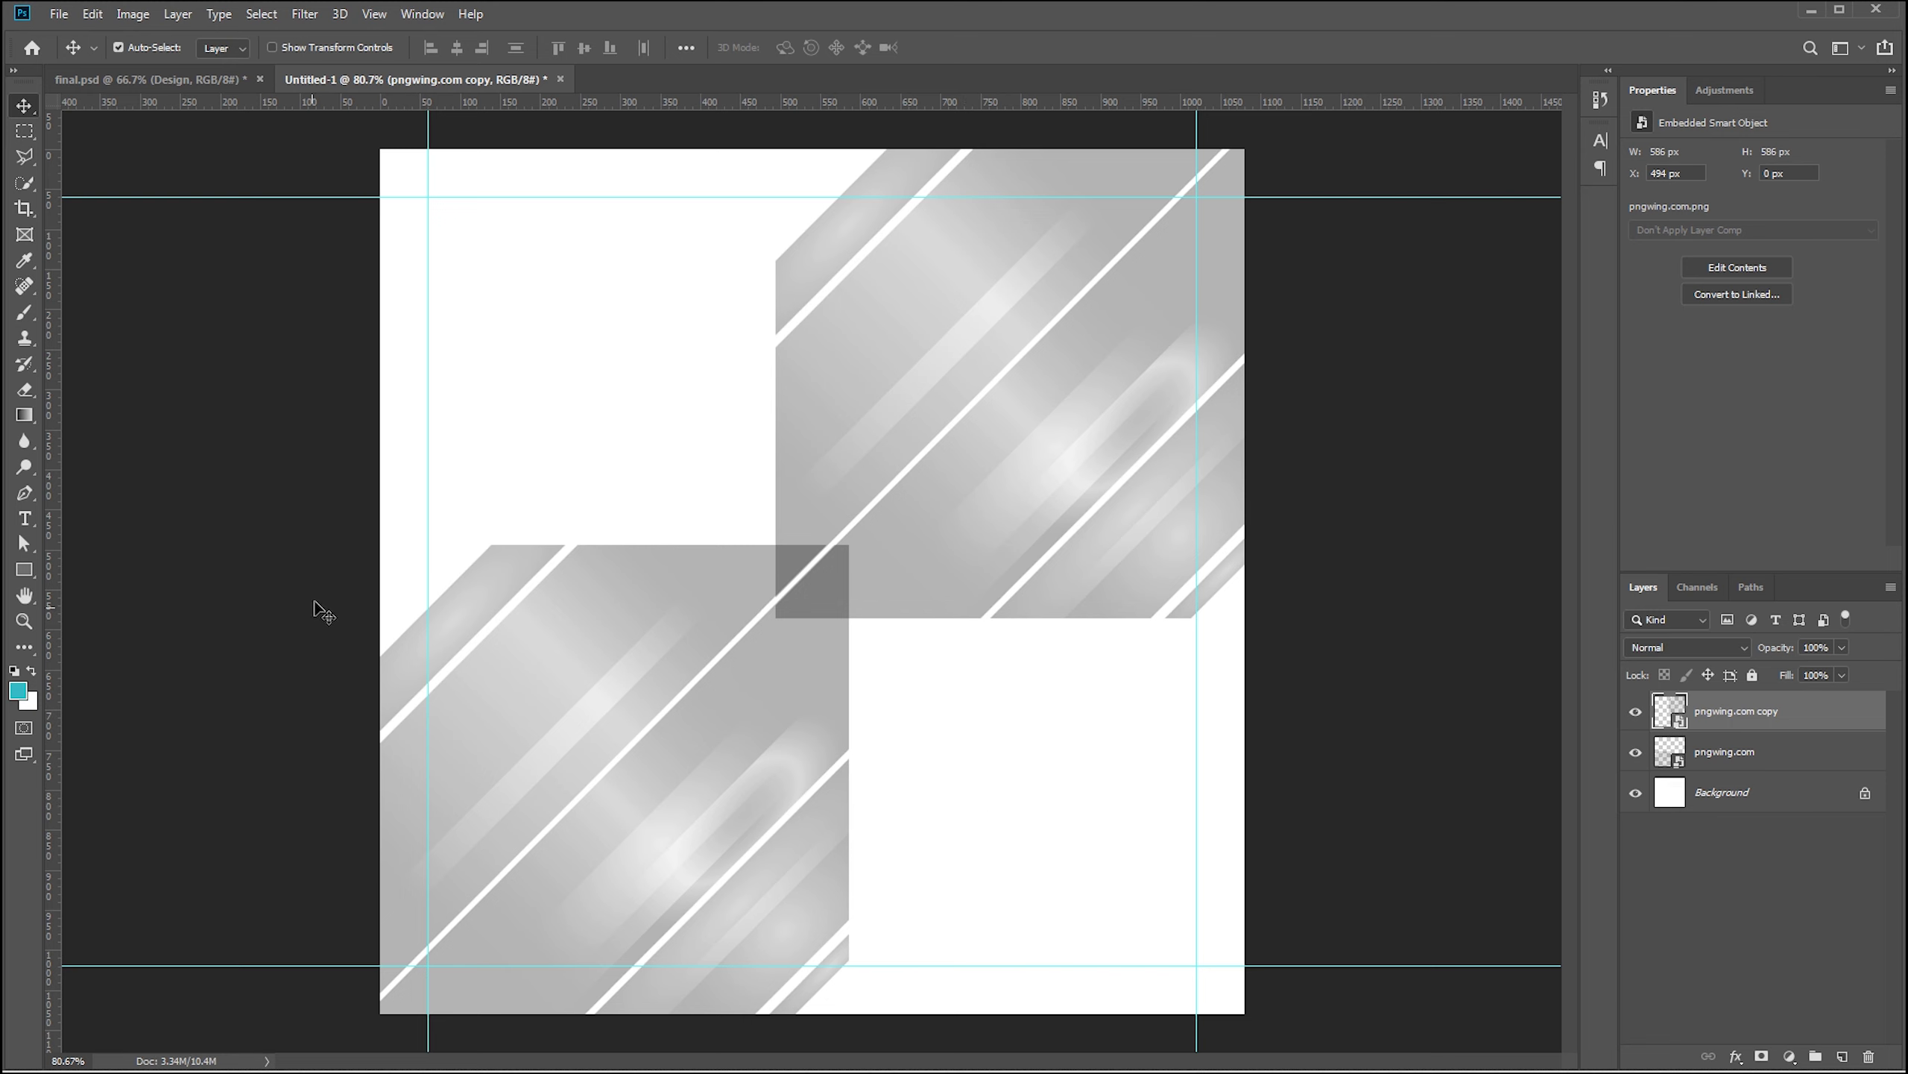
pyautogui.click(25, 568)
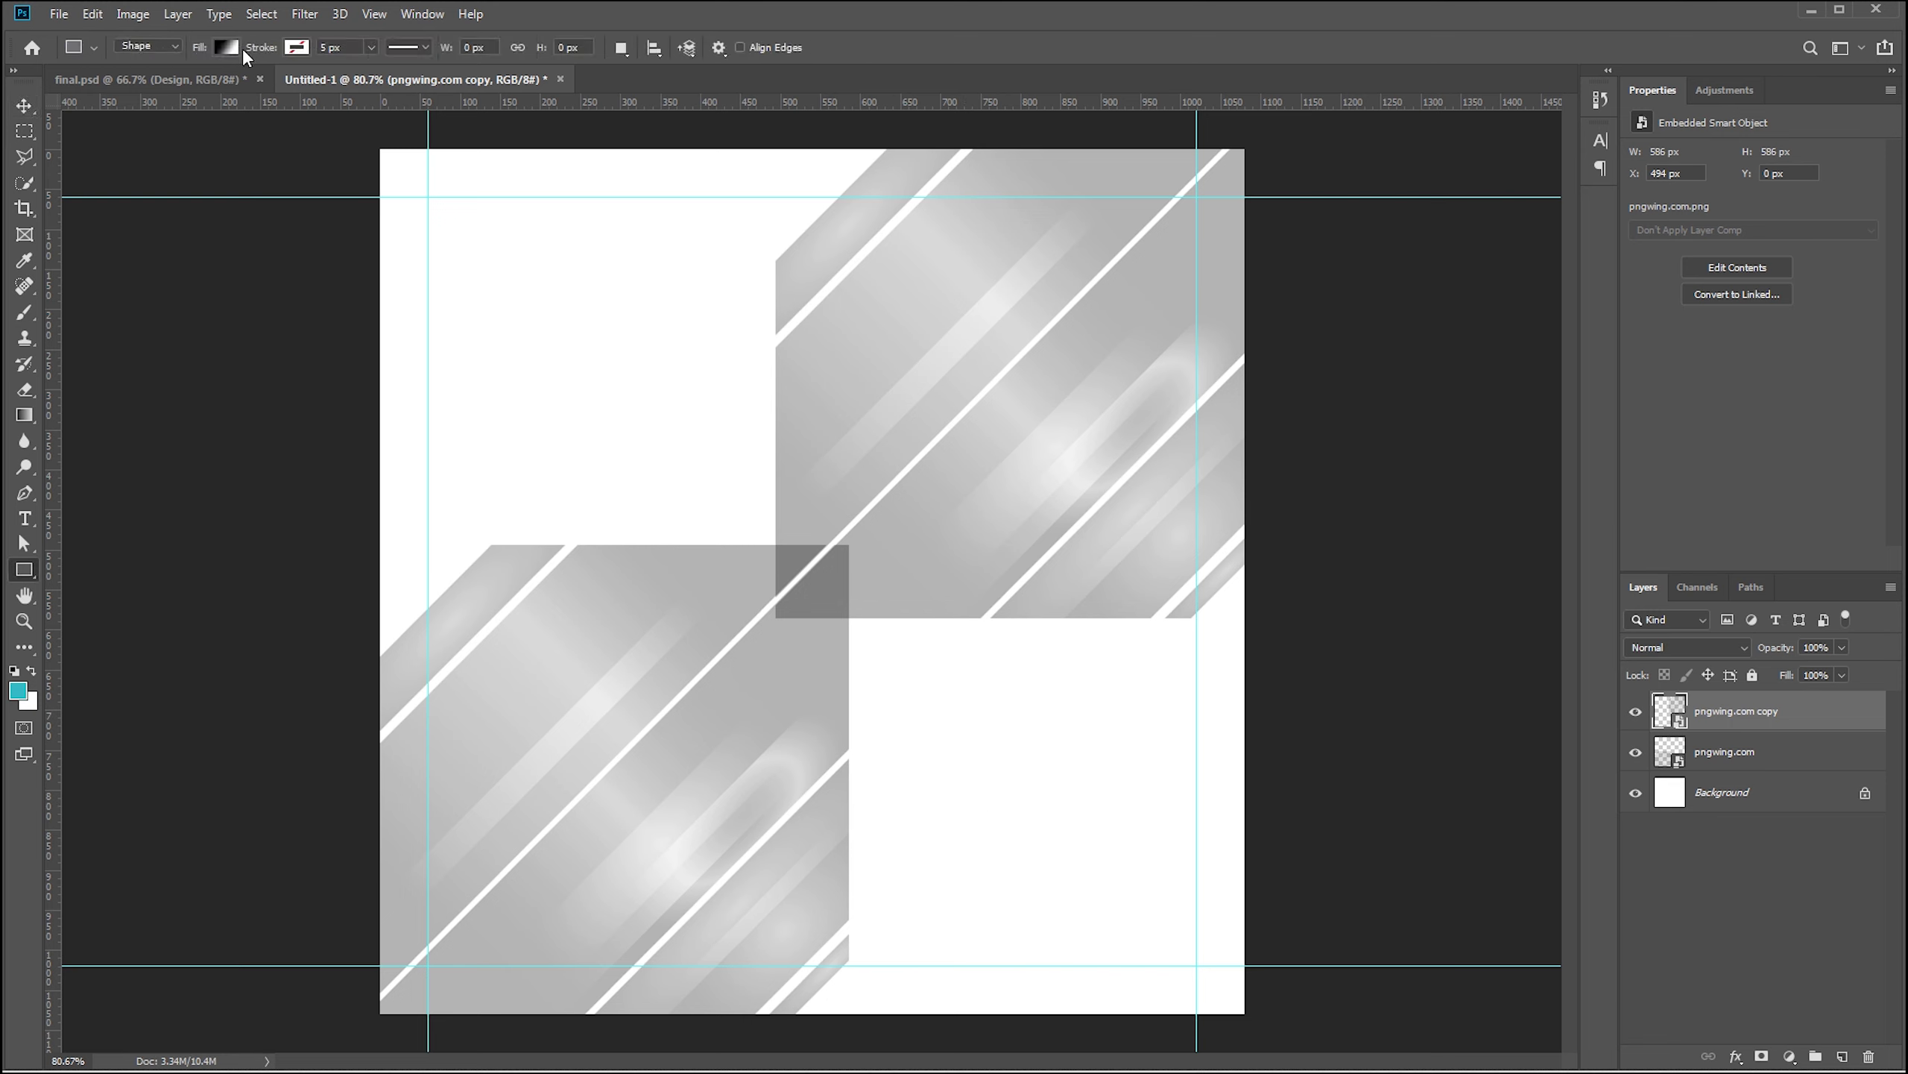
# Set the Rectangle tool's fill to solid light cyan #50d8f5
pyautogui.click(240, 48)
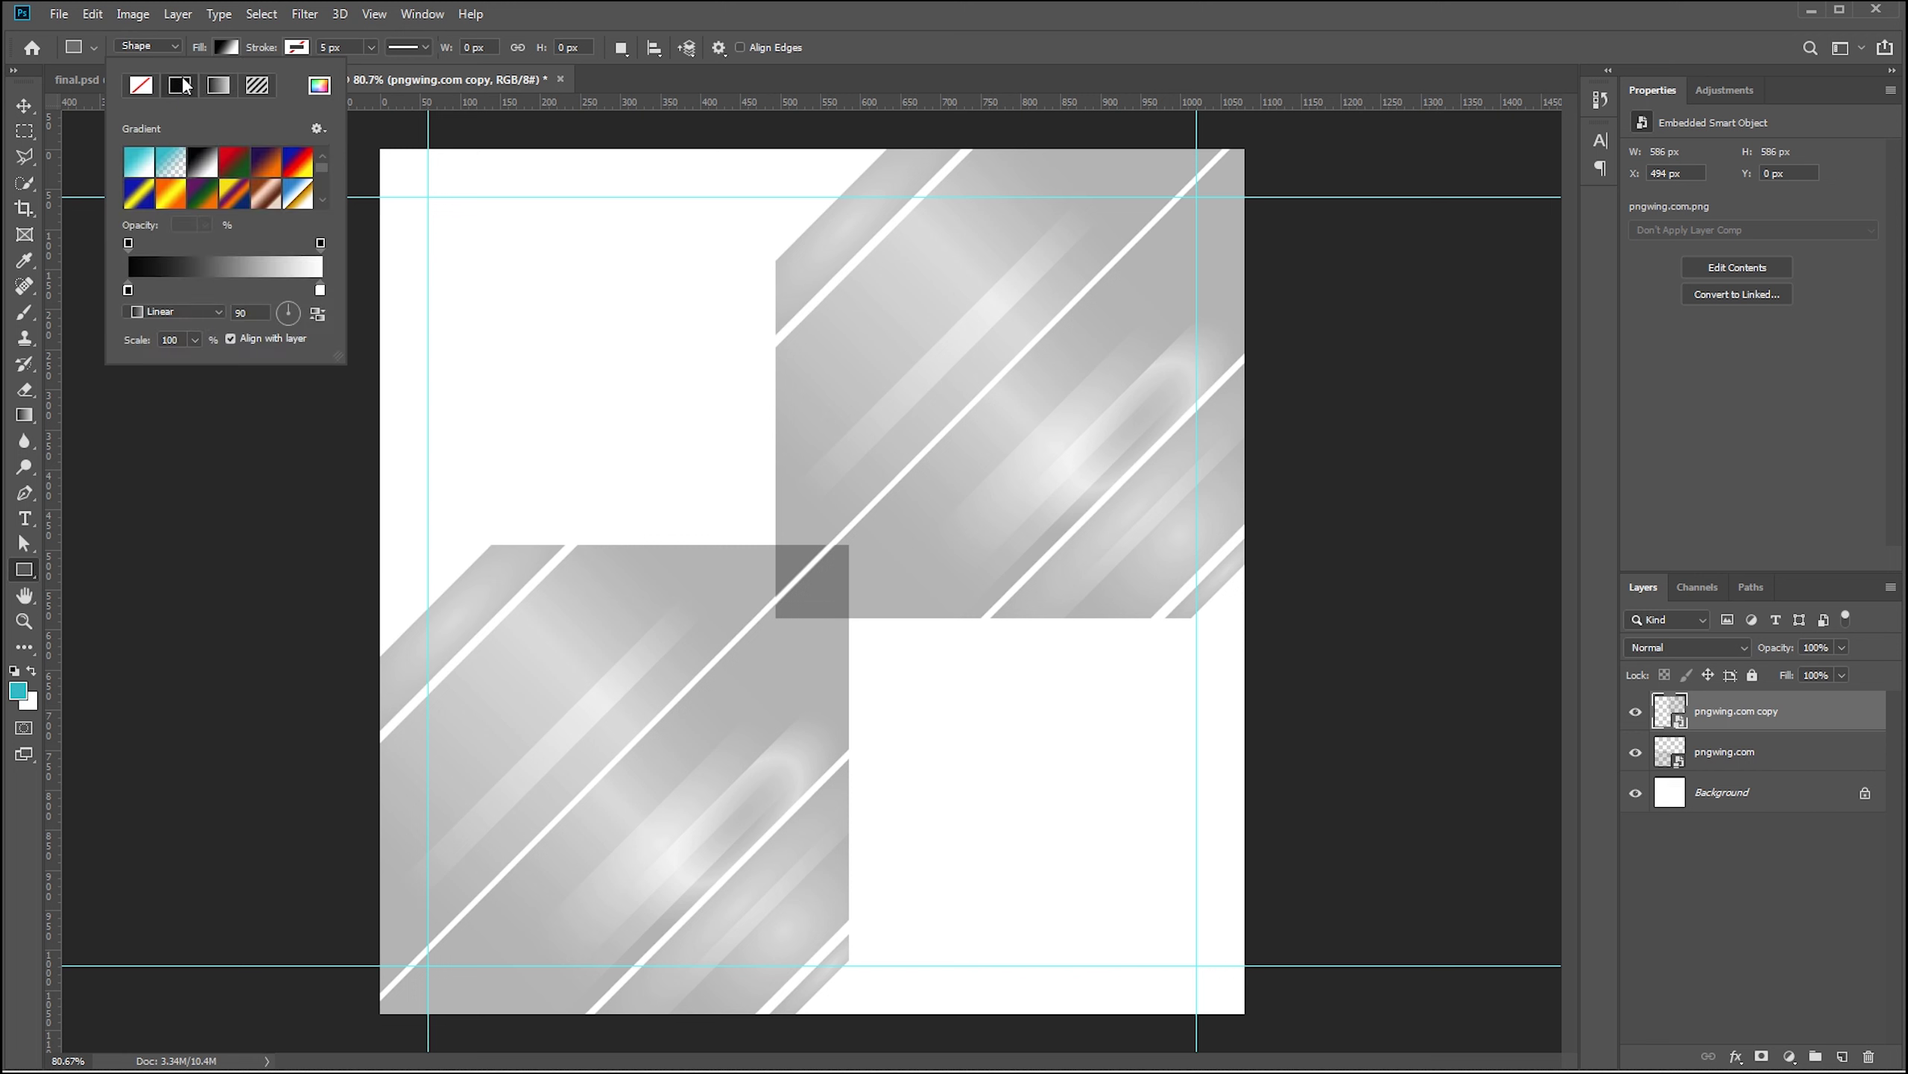
pyautogui.click(180, 85)
pyautogui.click(319, 84)
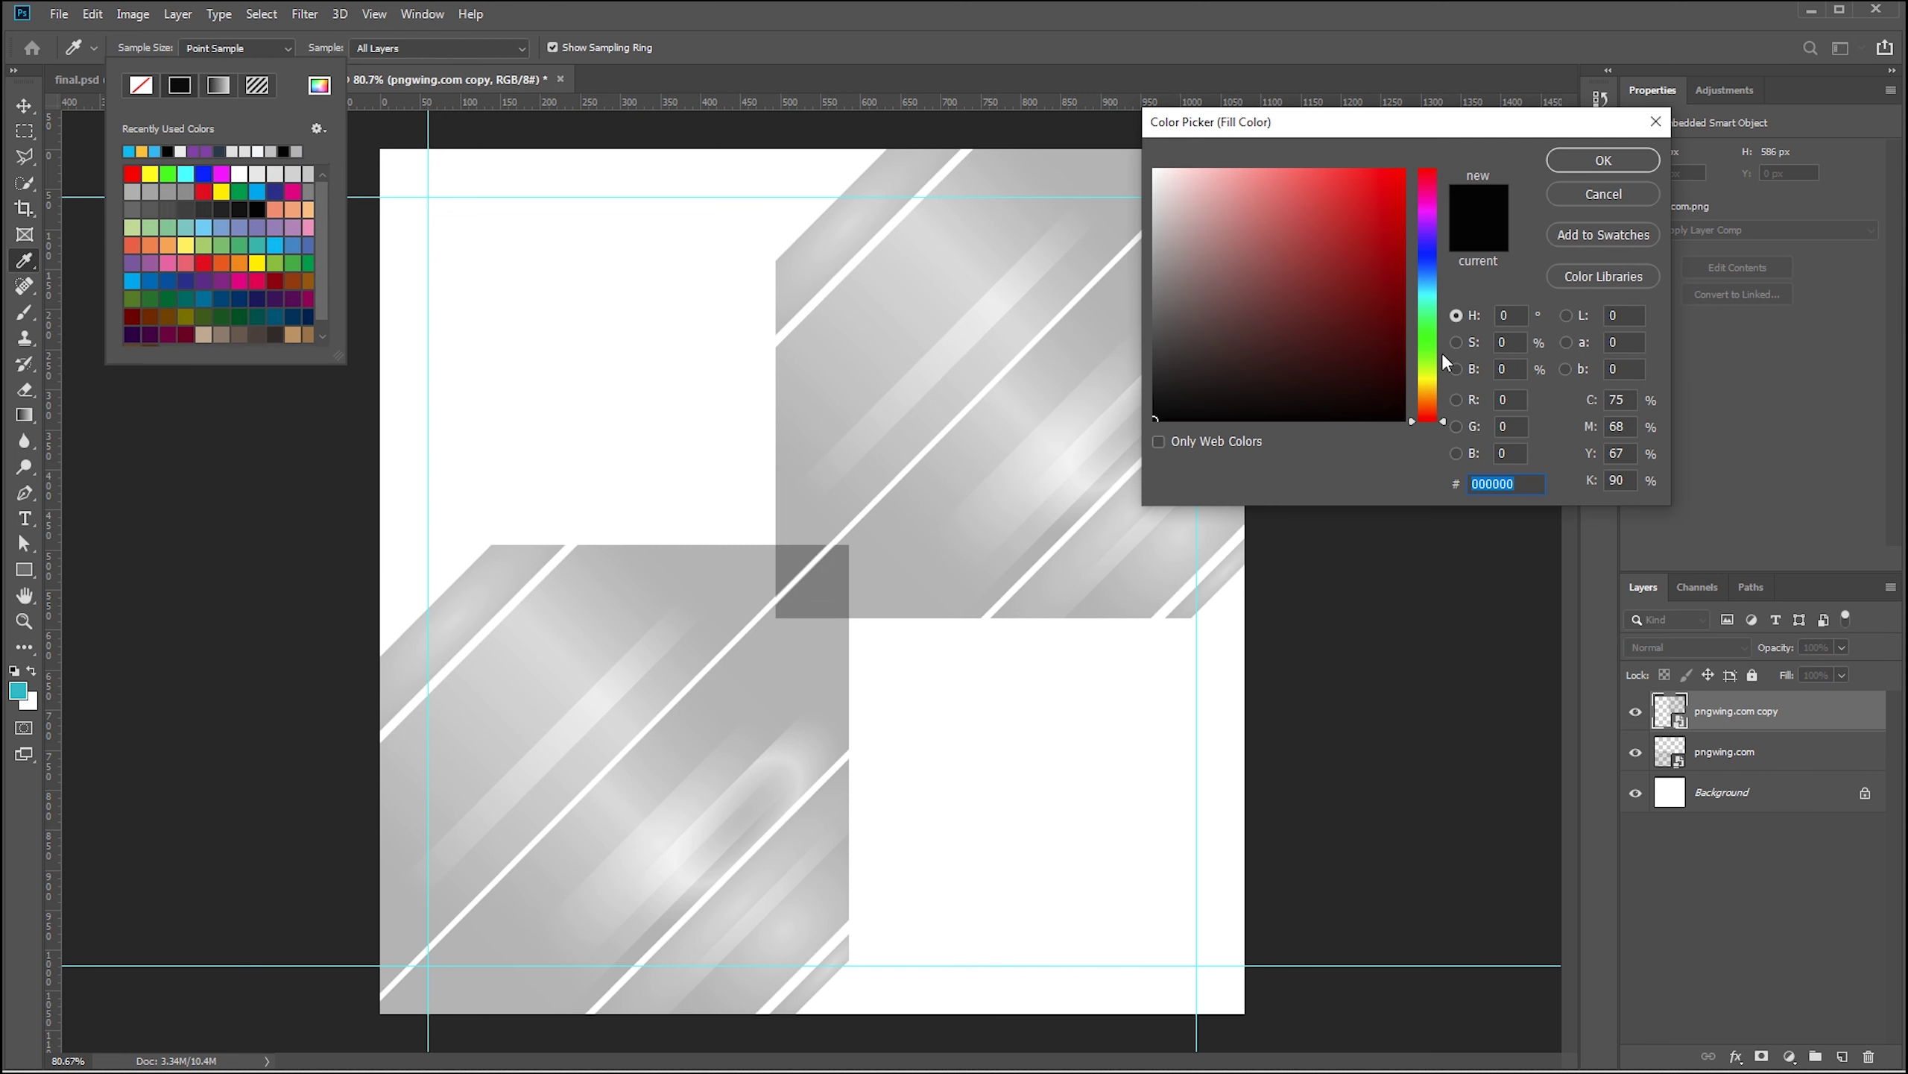
pyautogui.click(1427, 287)
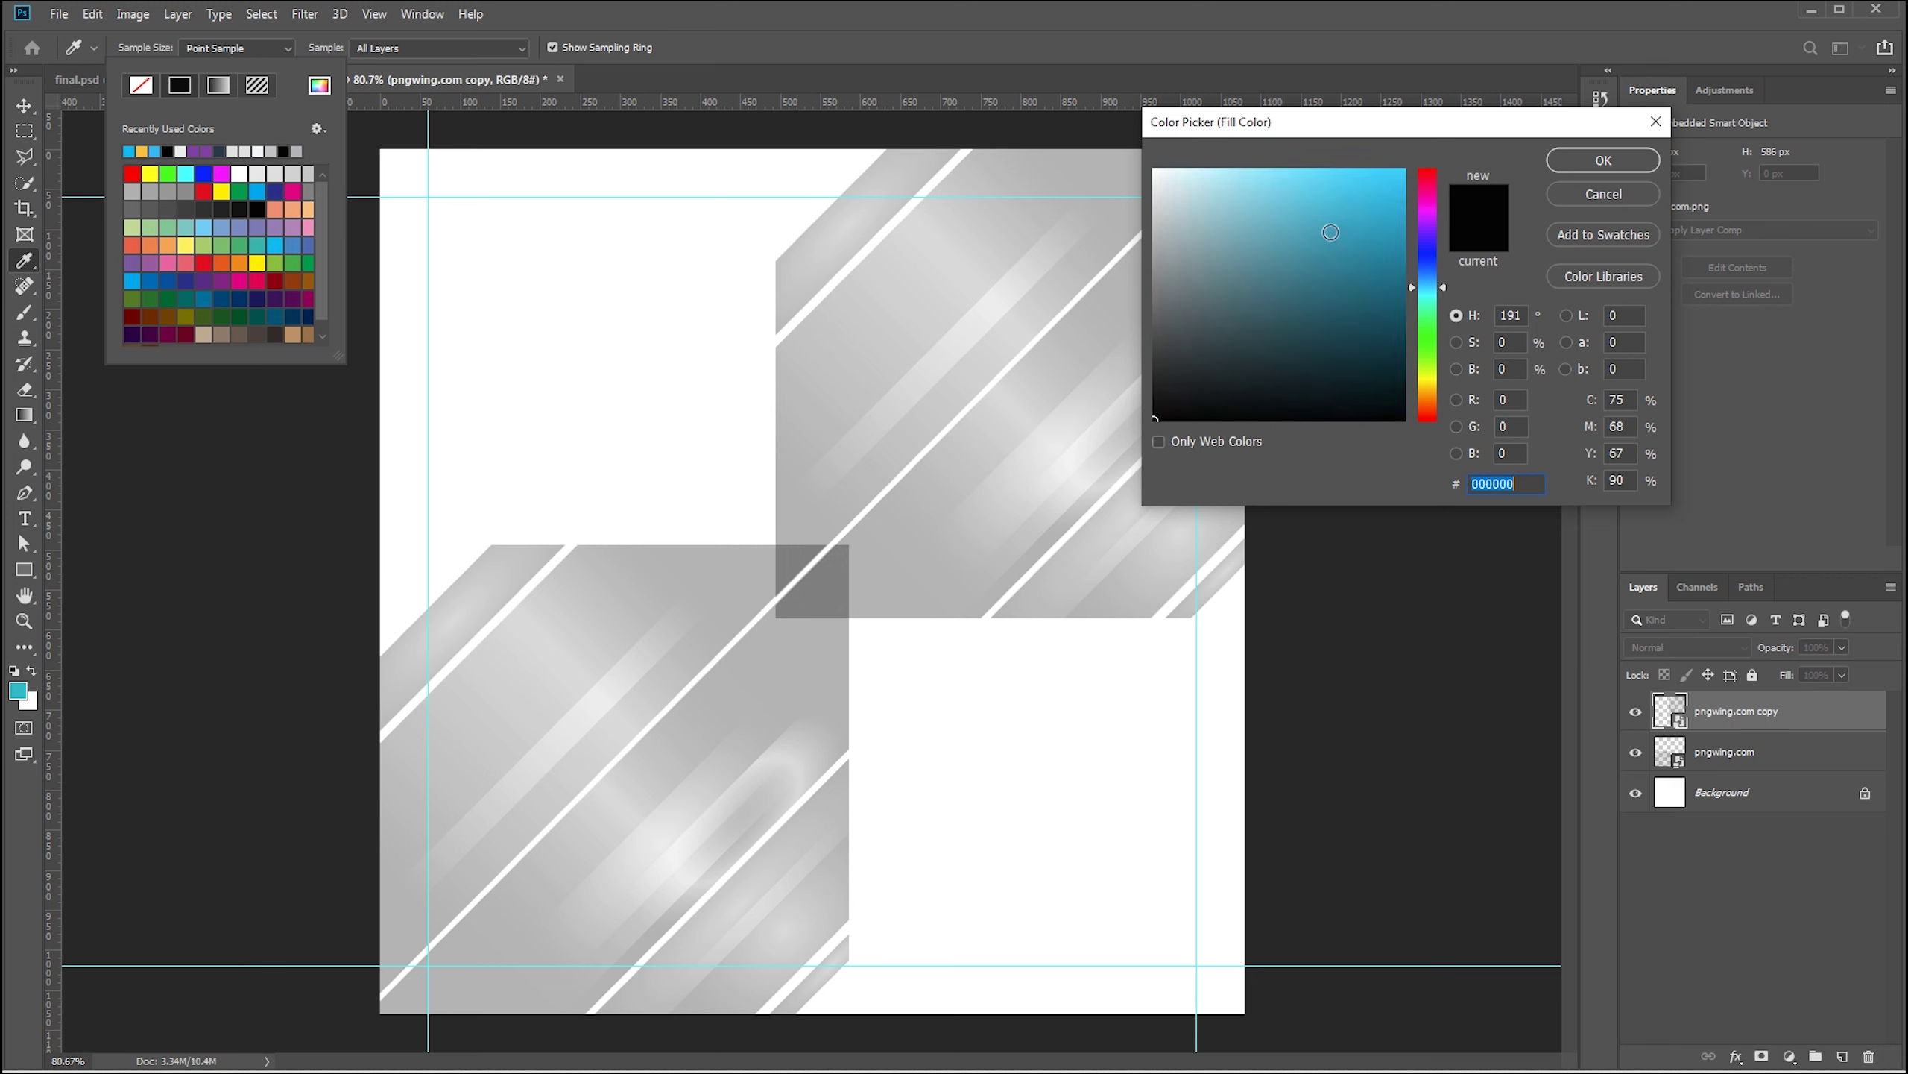
pyautogui.click(1324, 179)
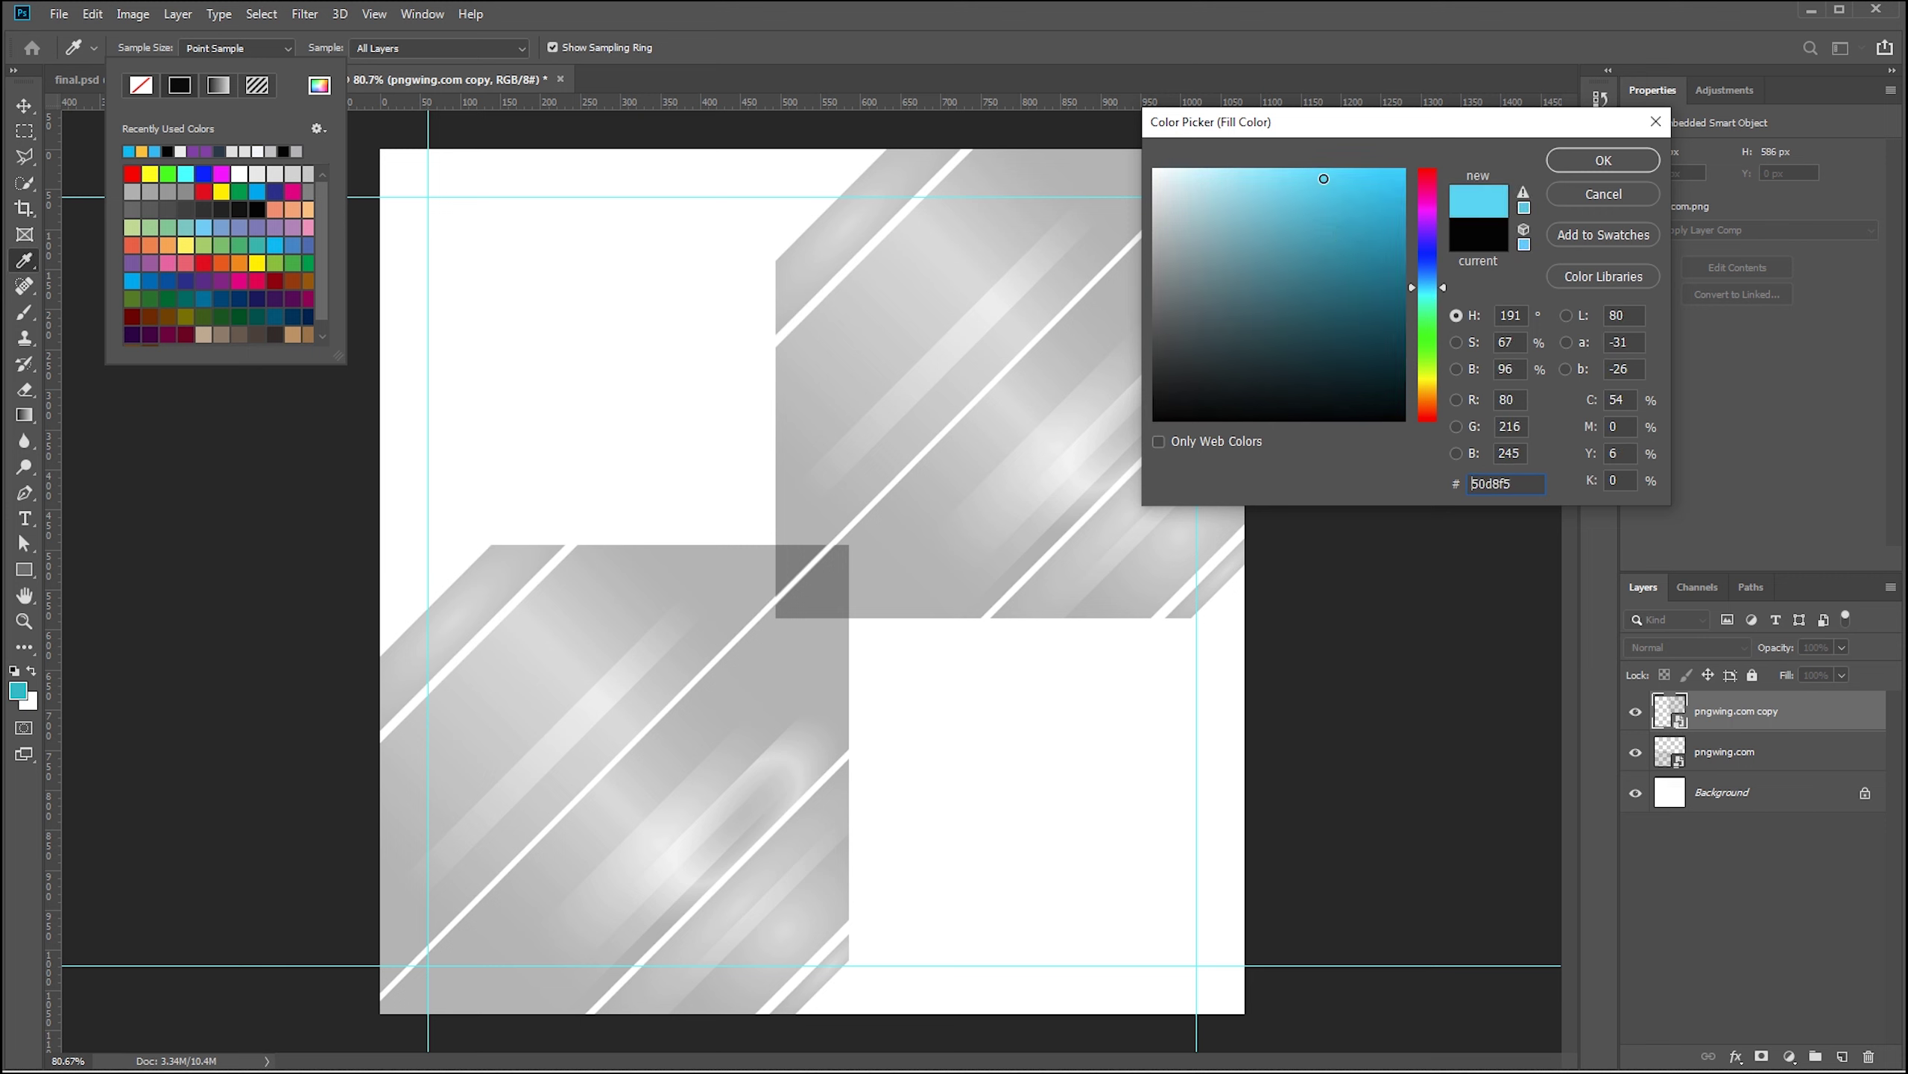
pyautogui.click(1604, 160)
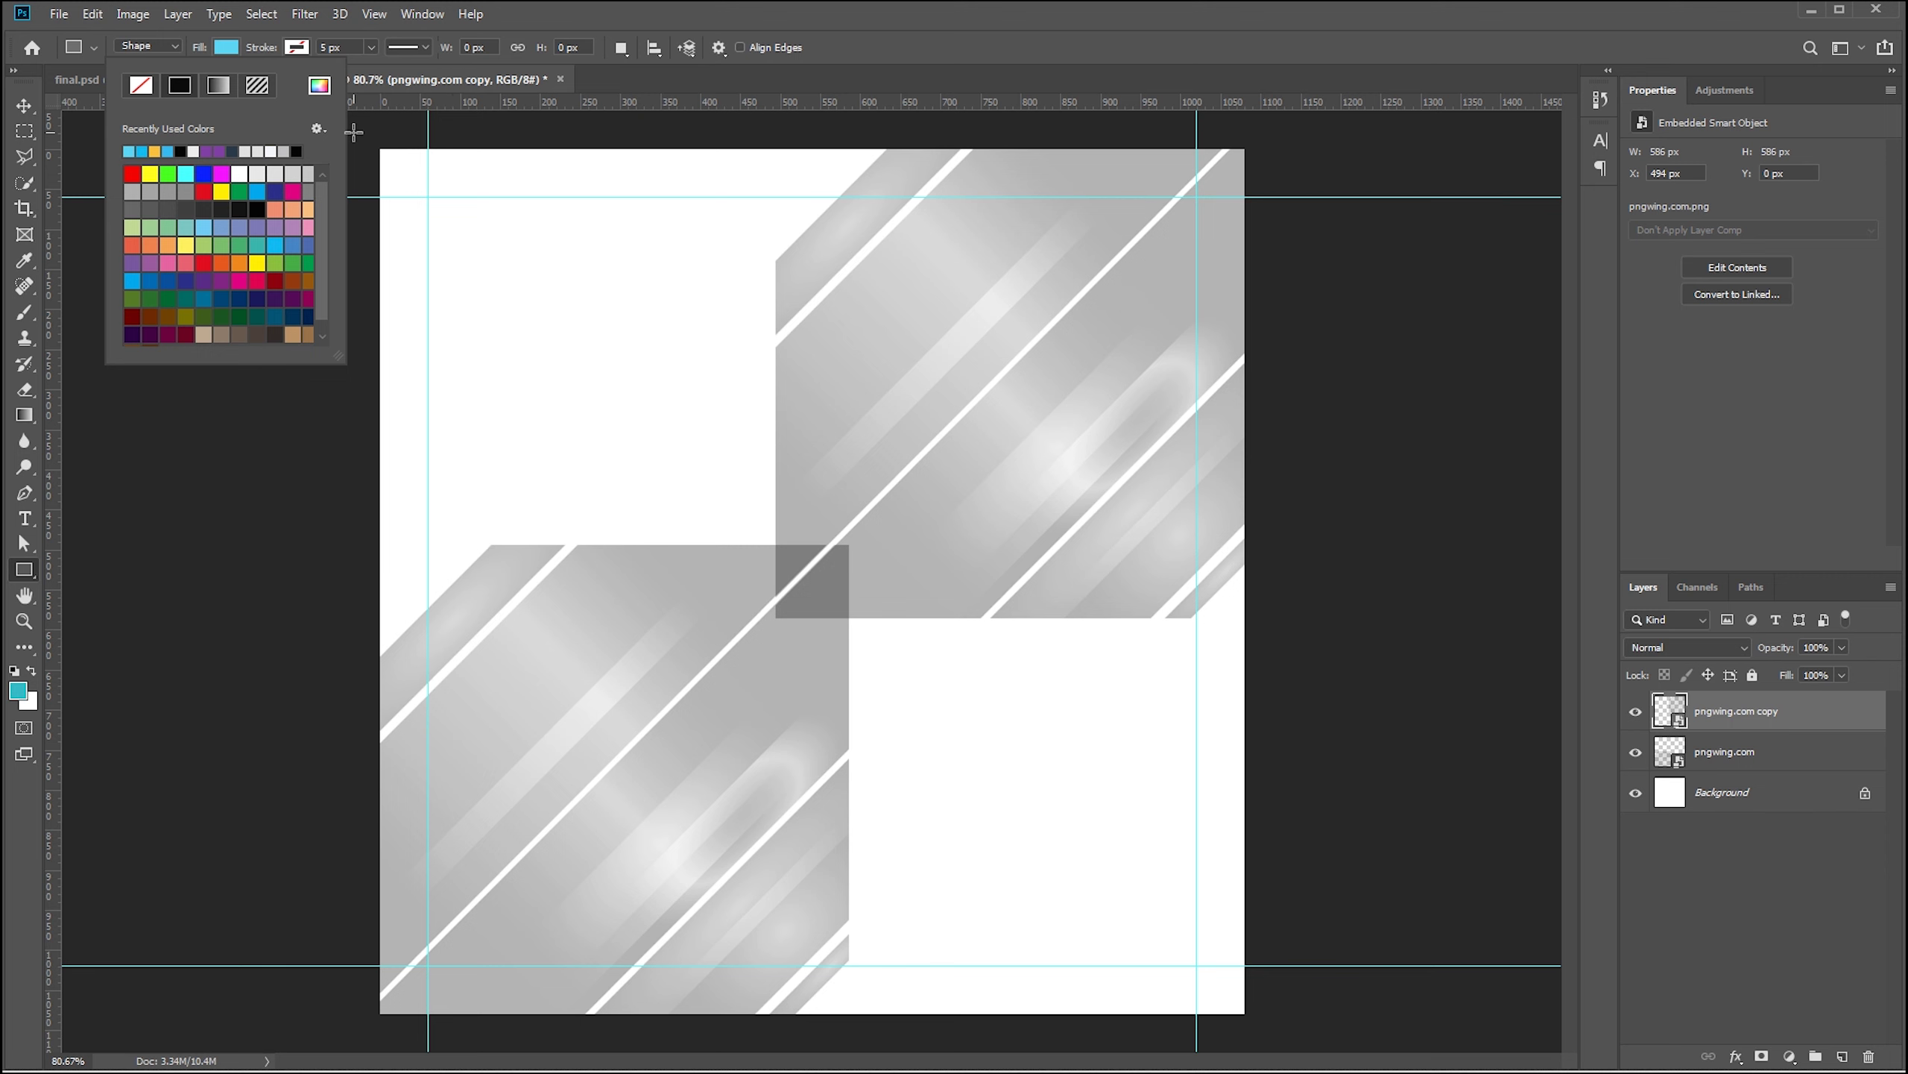
# Draw a rectangle over the whole canvas and set its blend mode to Screen
pyautogui.moveTo(361, 133)
pyautogui.mouseDown()
pyautogui.moveTo(1255, 1002)
pyautogui.moveTo(1255, 1026)
pyautogui.mouseUp()
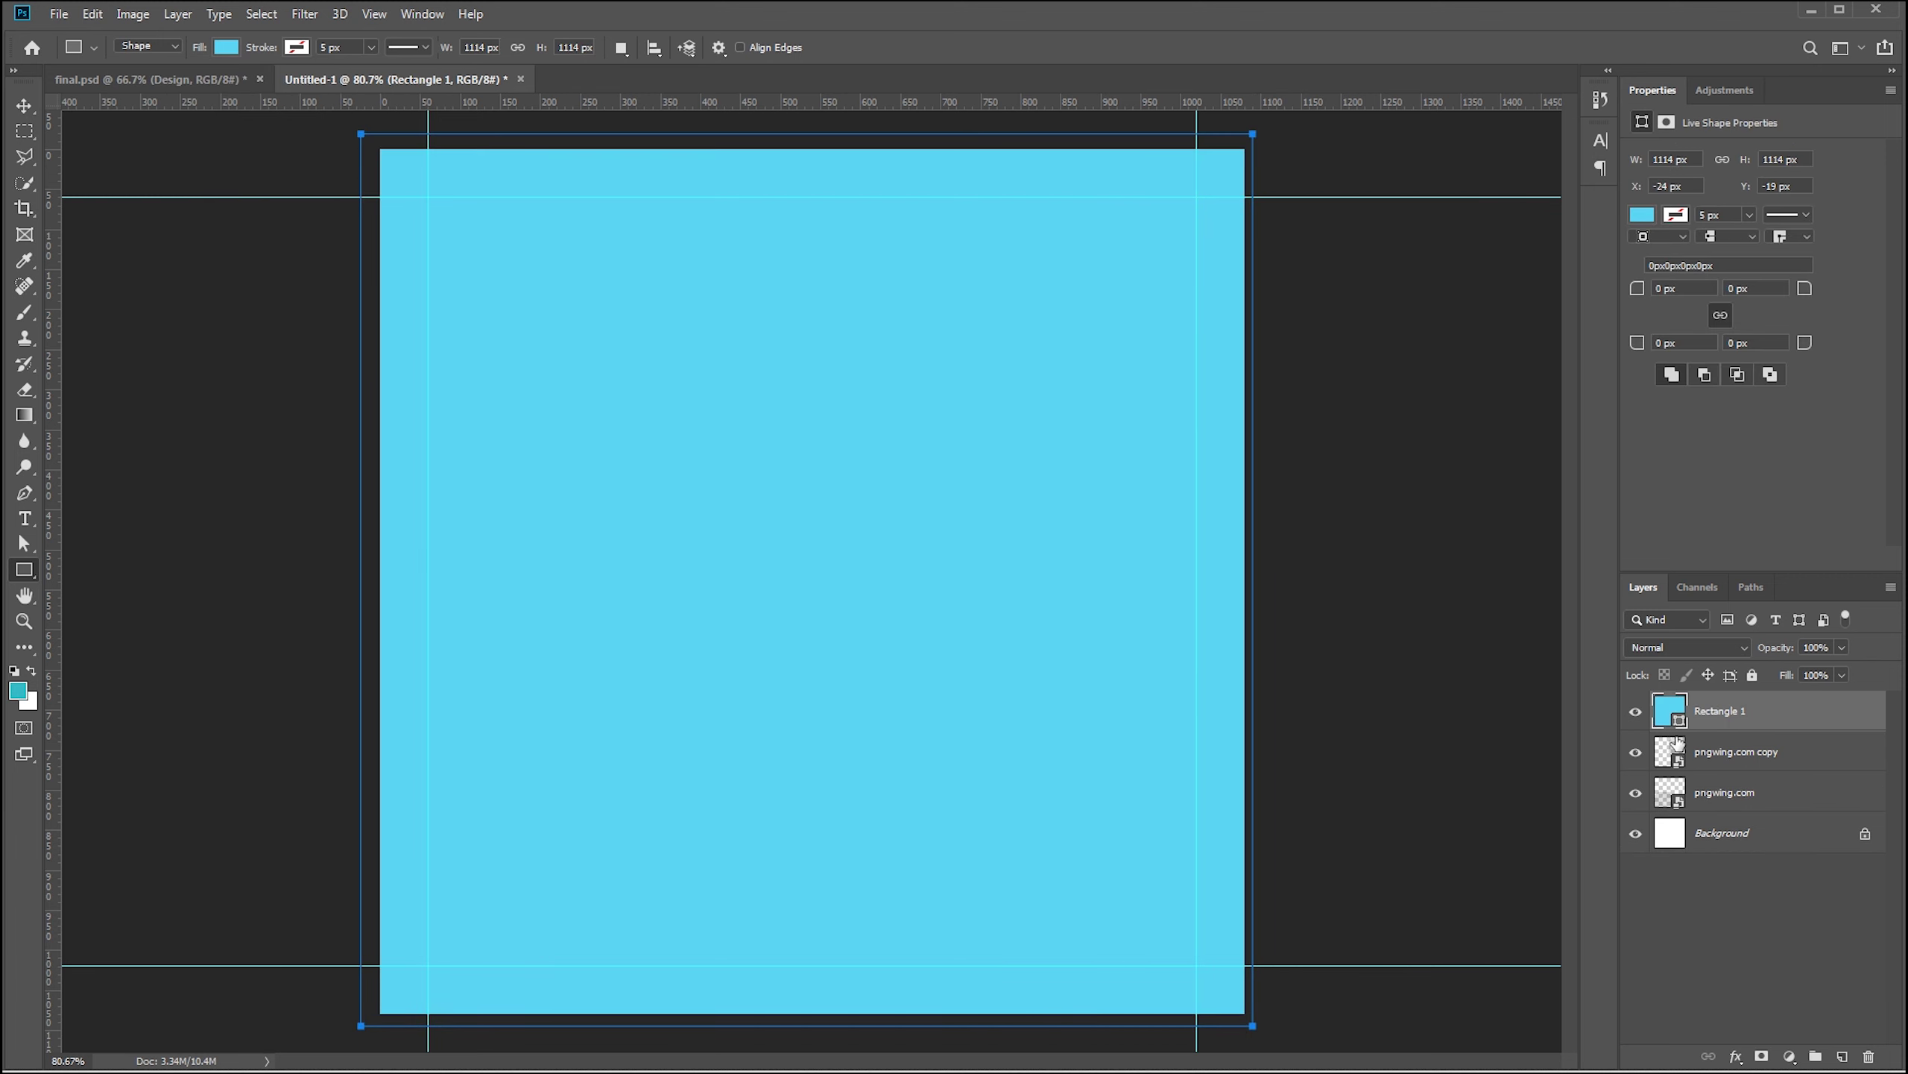
pyautogui.click(1667, 645)
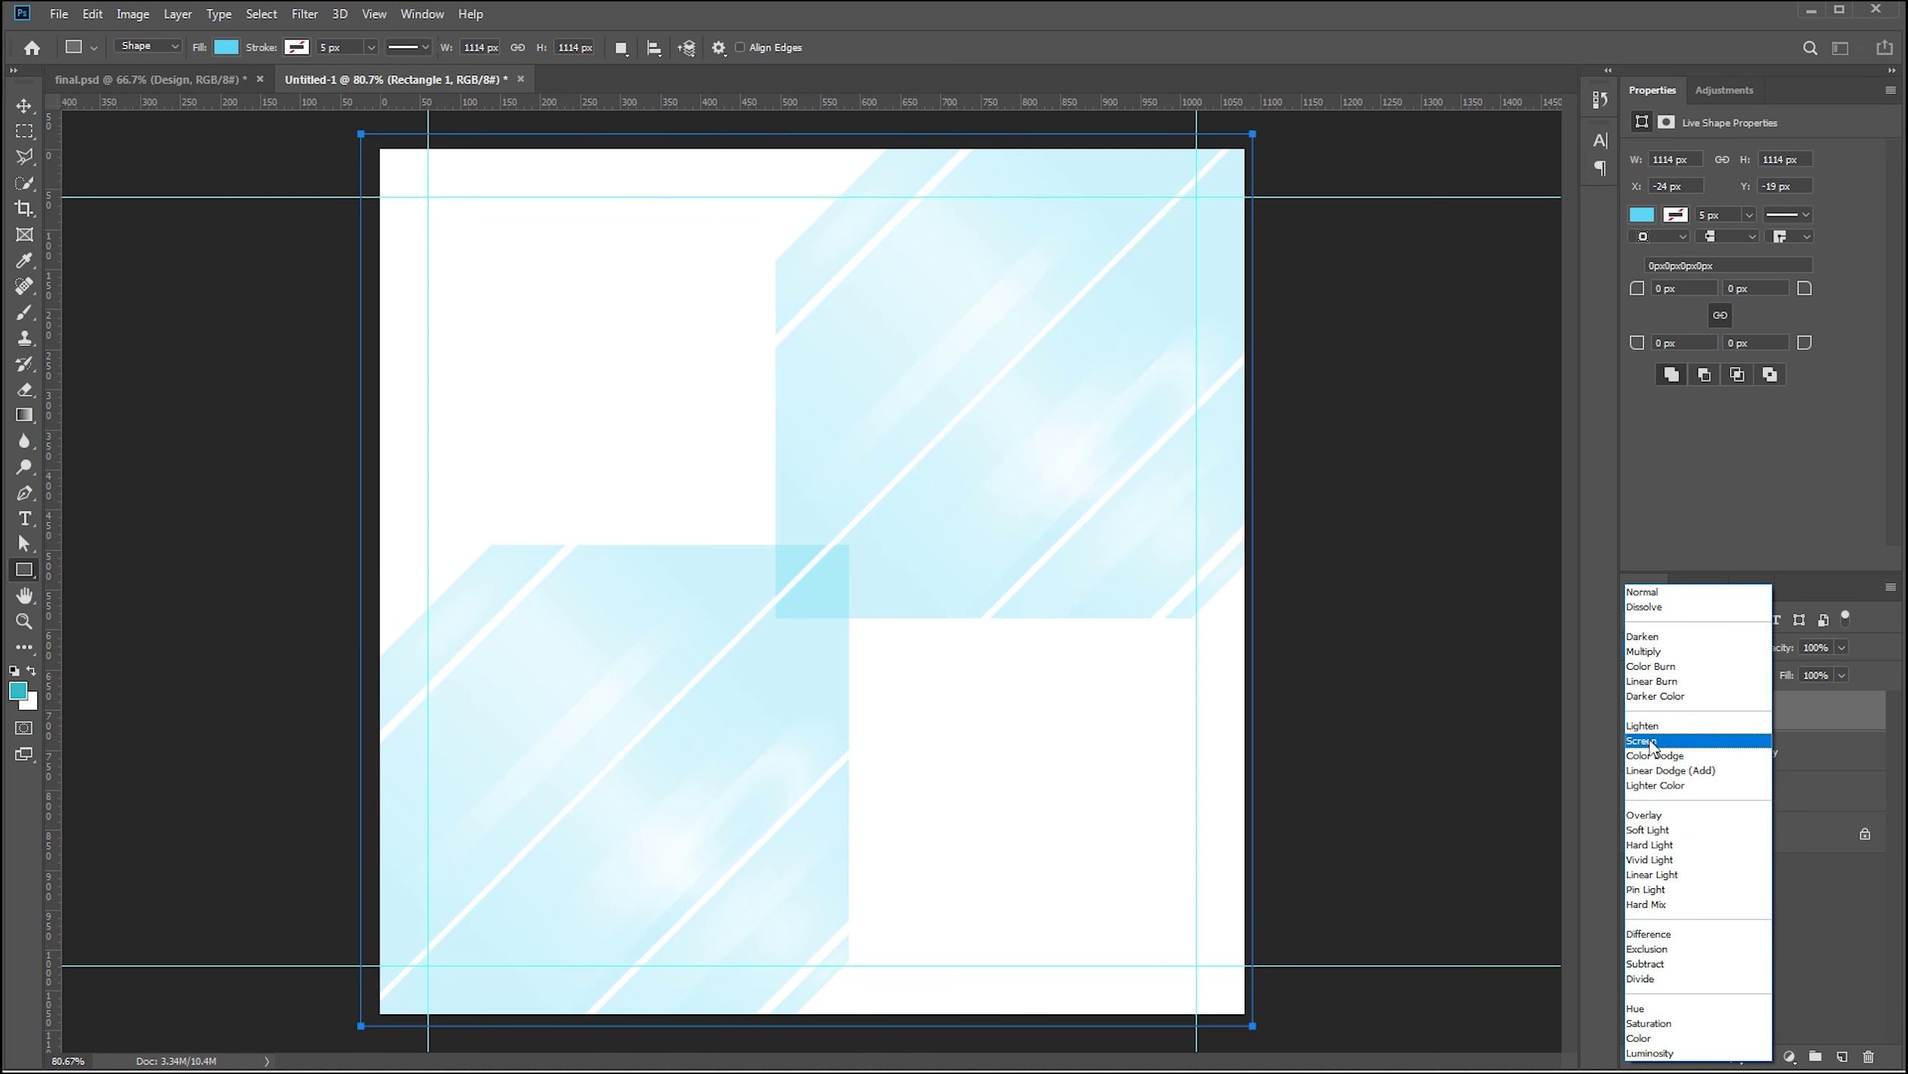
pyautogui.click(1651, 741)
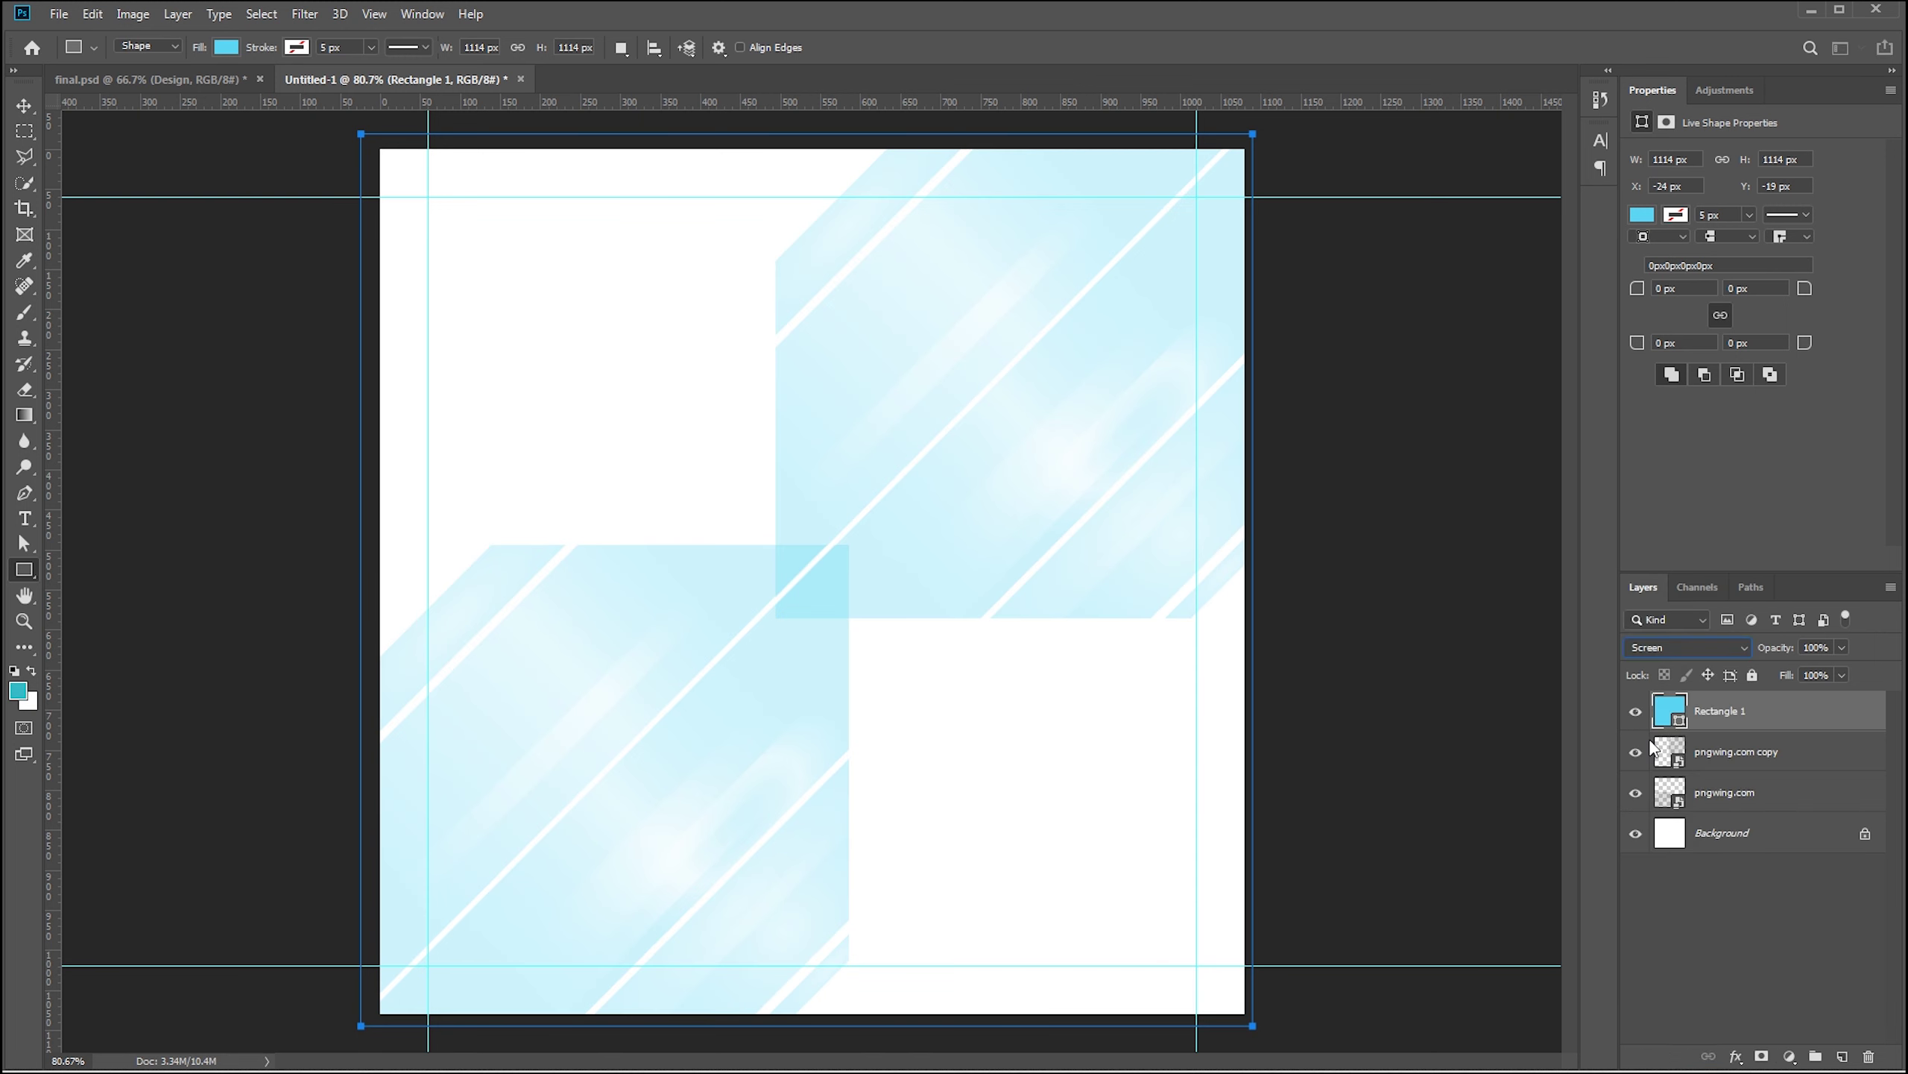
pyautogui.click(1347, 505)
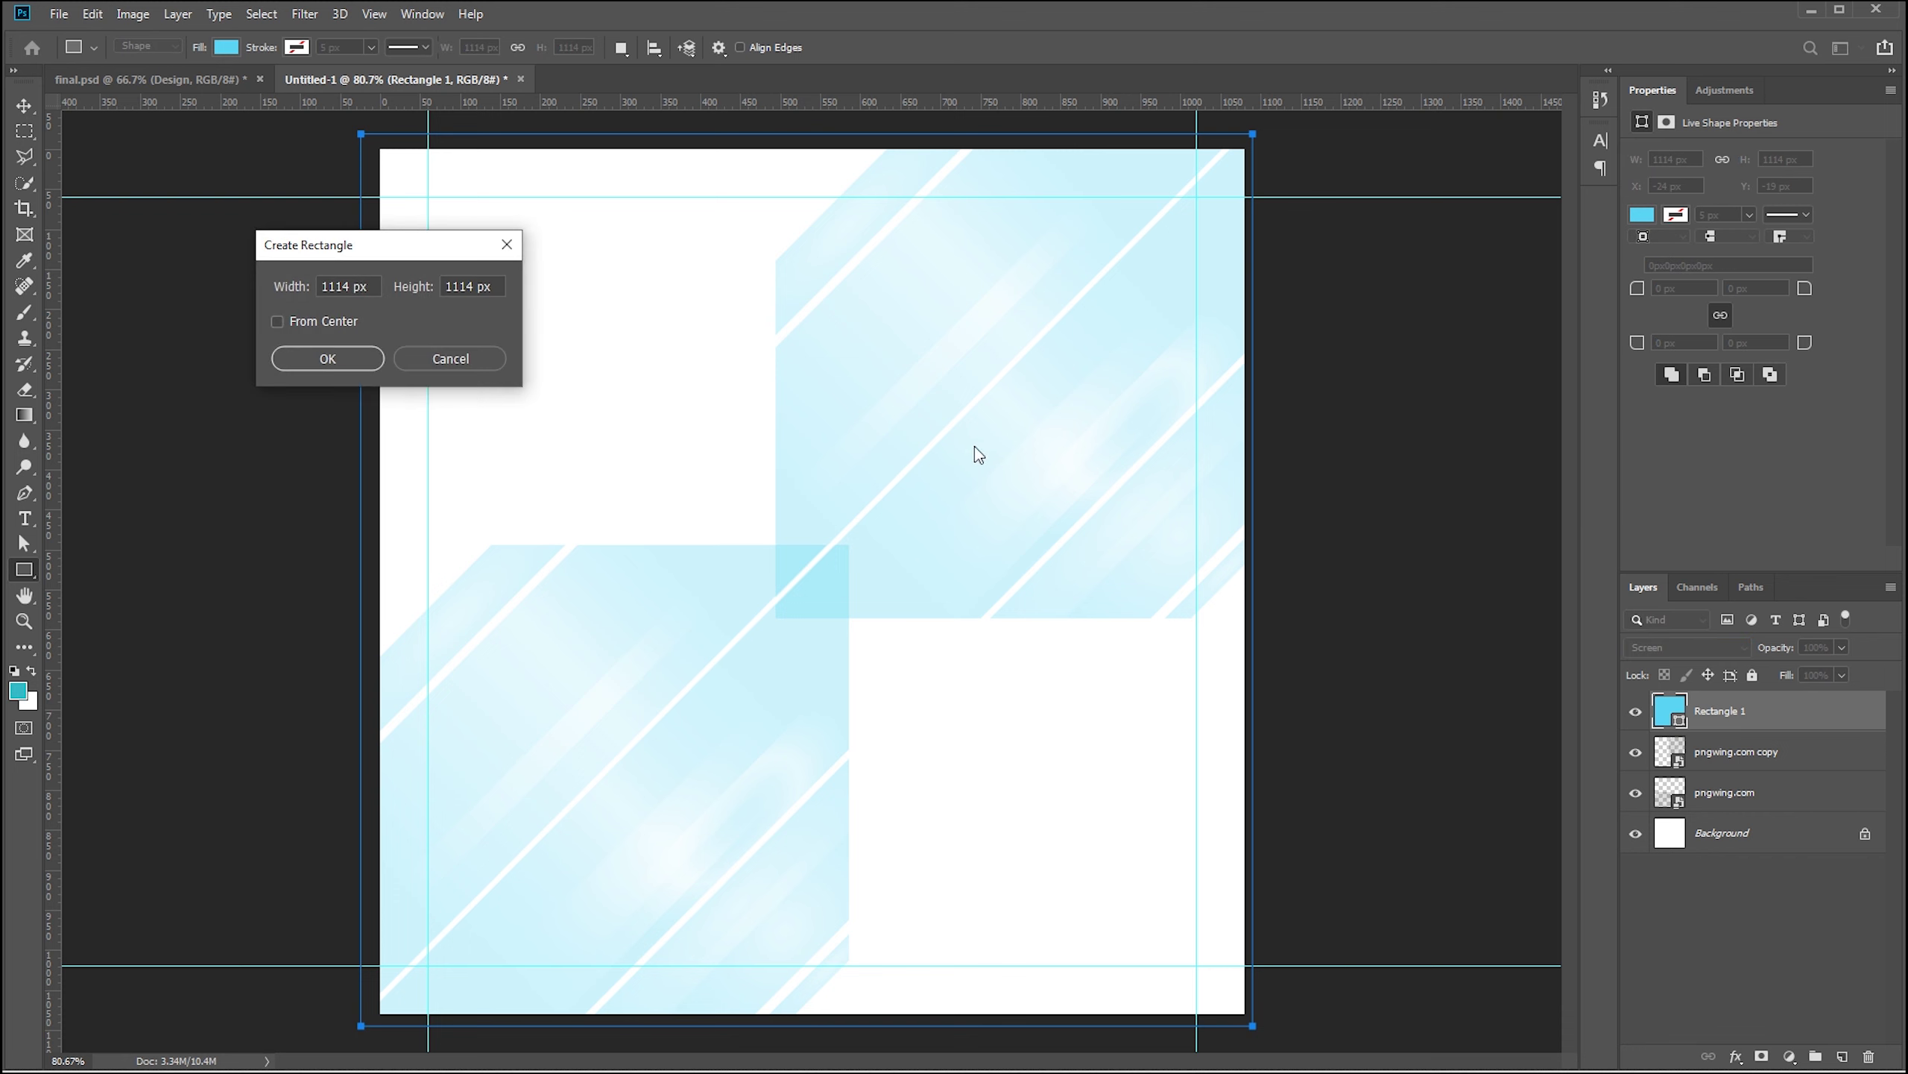
pyautogui.click(506, 245)
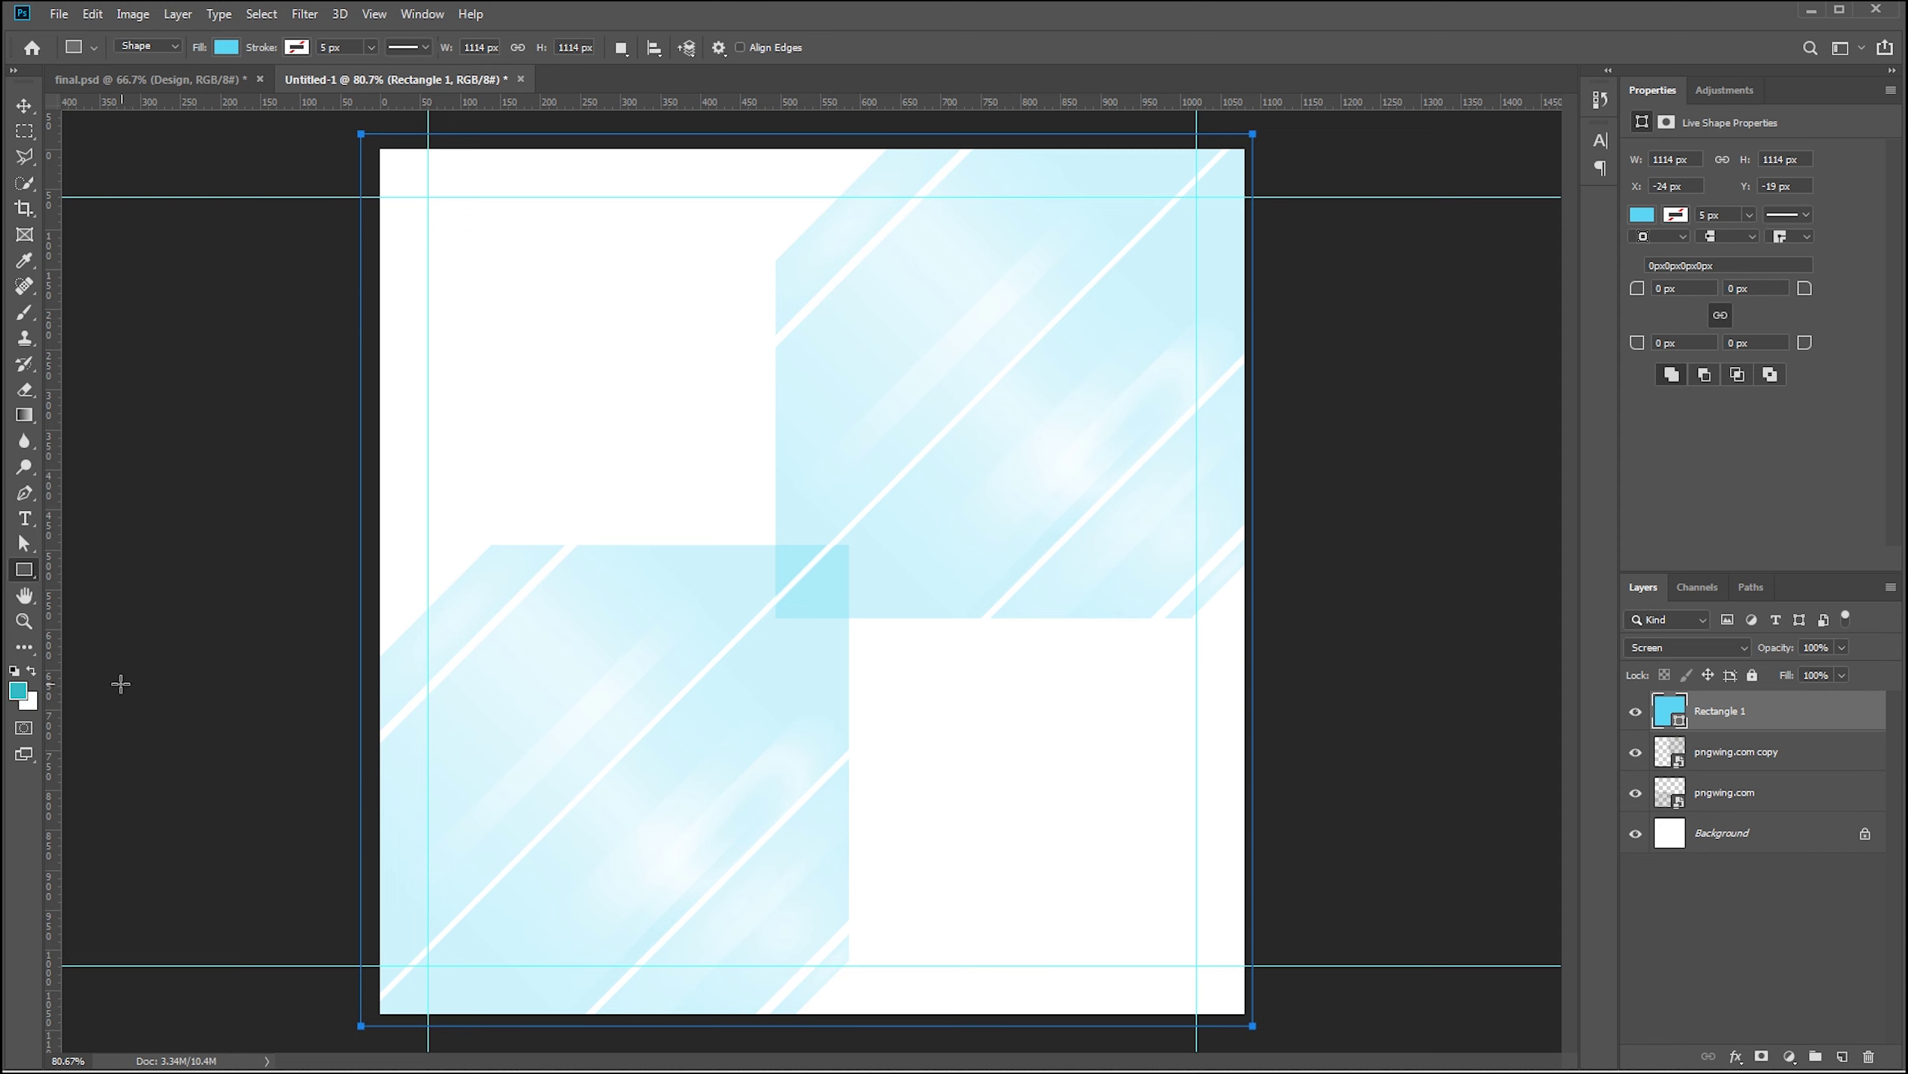
# Draw an 810 px cyan circle with the Ellipse Tool over the top-left corner
pyautogui.rightClick(23, 572)
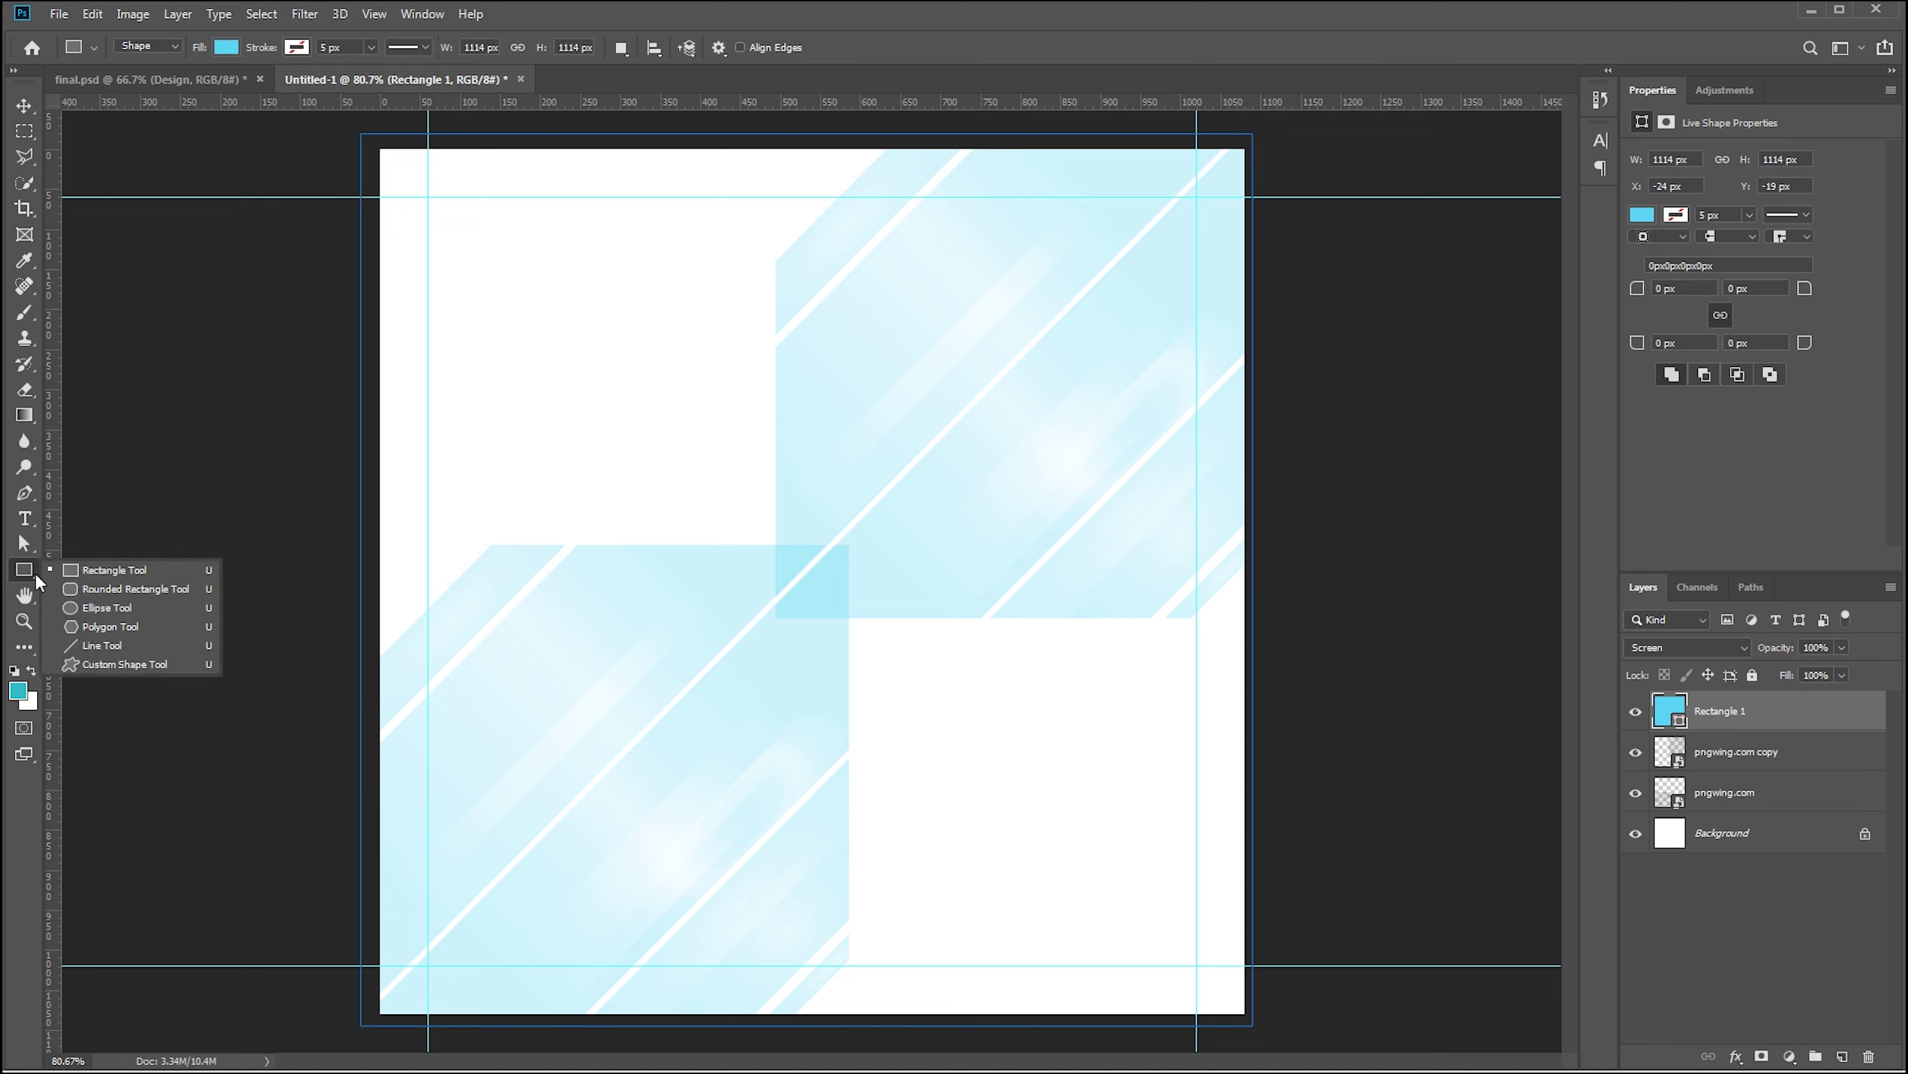
pyautogui.click(74, 609)
pyautogui.moveTo(330, 123)
pyautogui.mouseDown()
pyautogui.moveTo(826, 842)
pyautogui.moveTo(934, 885)
pyautogui.moveTo(926, 820)
pyautogui.mouseUp()
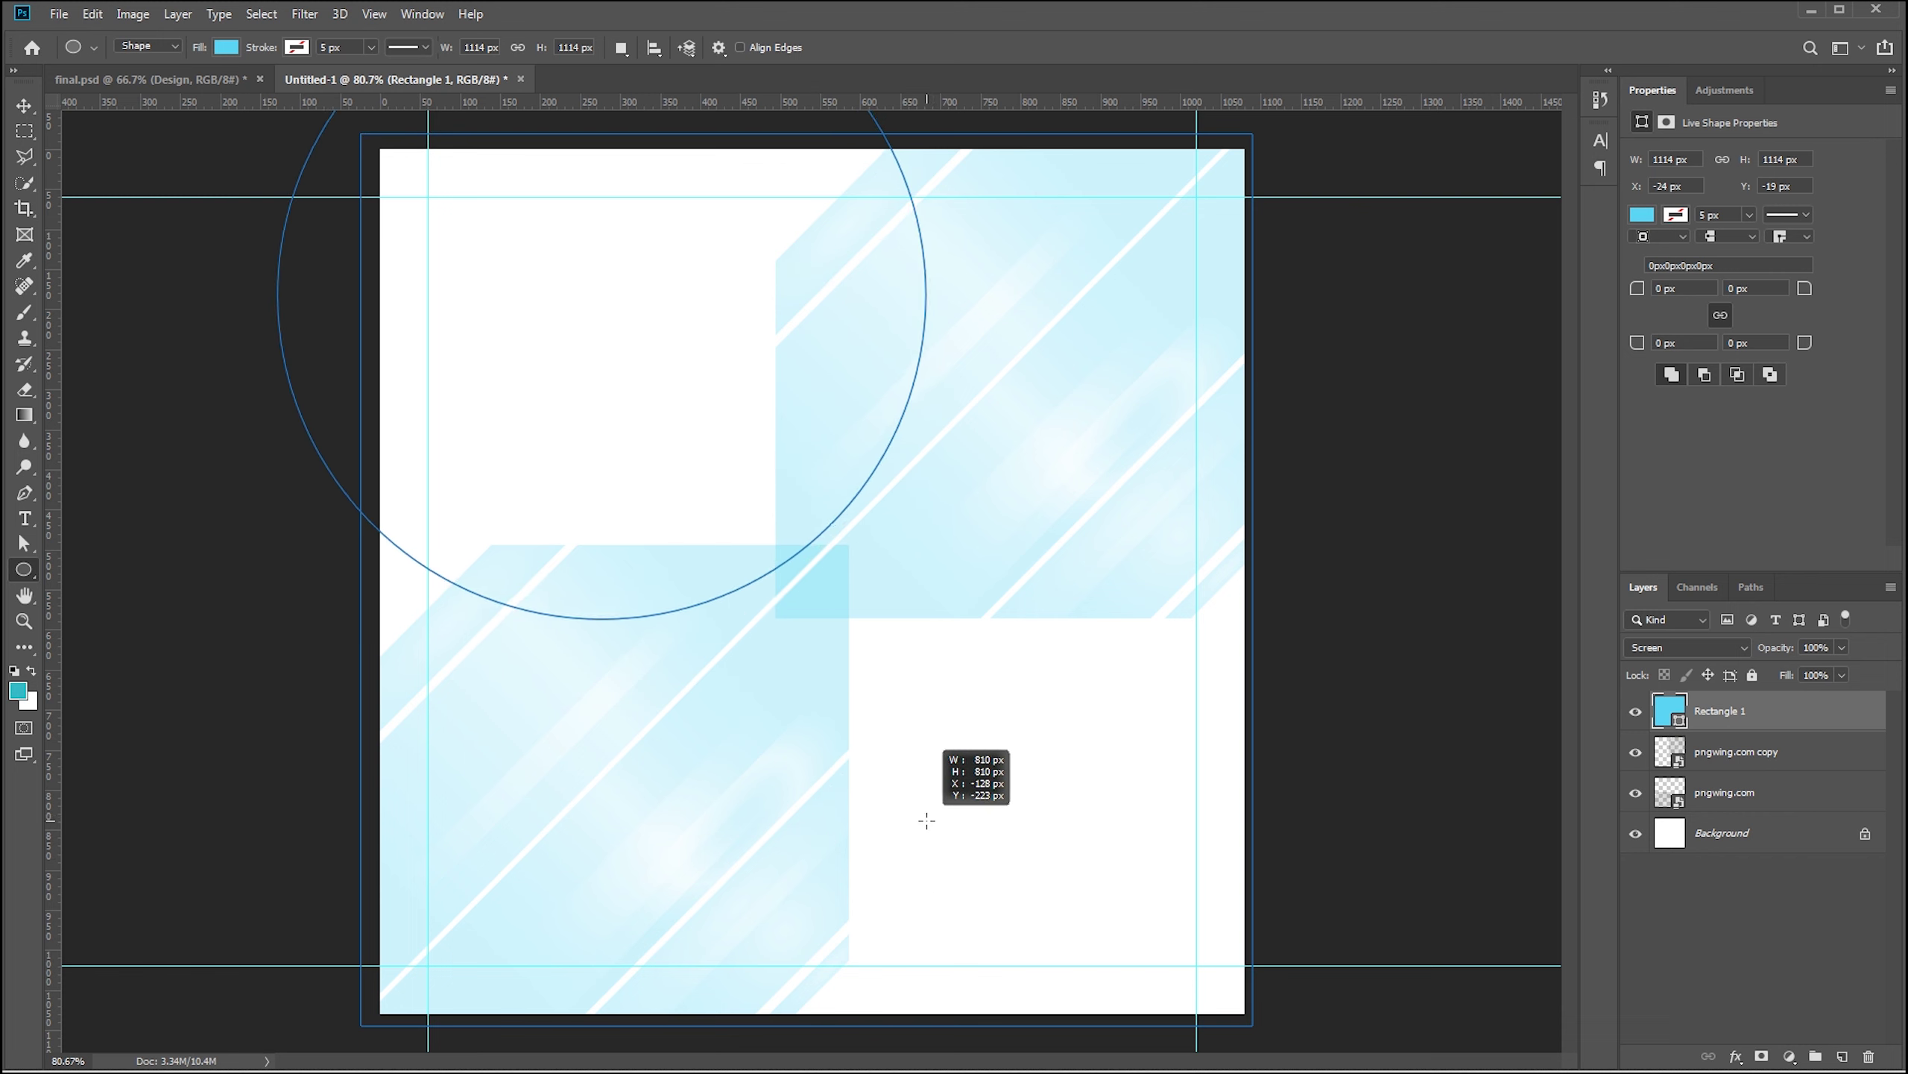
pyautogui.moveTo(926, 820); pyautogui.dragTo(908, 878)
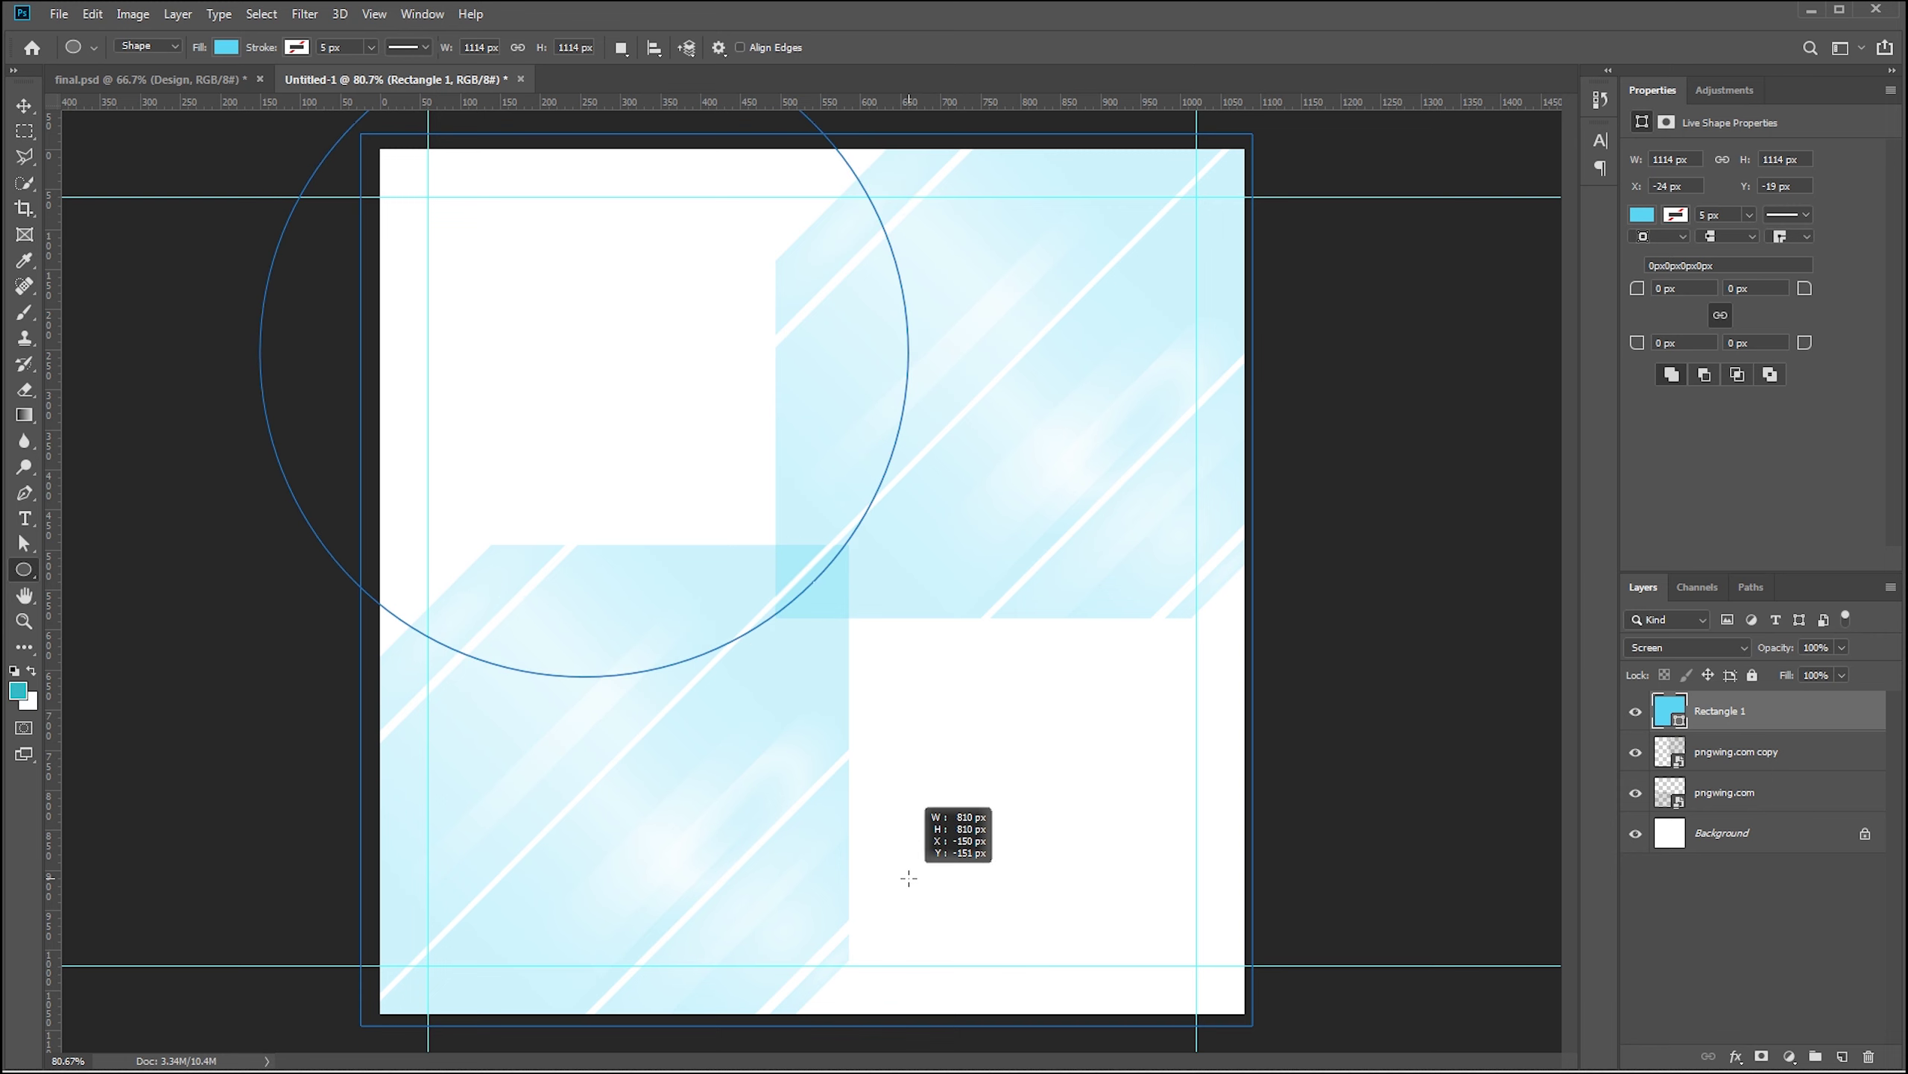
pyautogui.moveTo(909, 878); pyautogui.dragTo(909, 856)
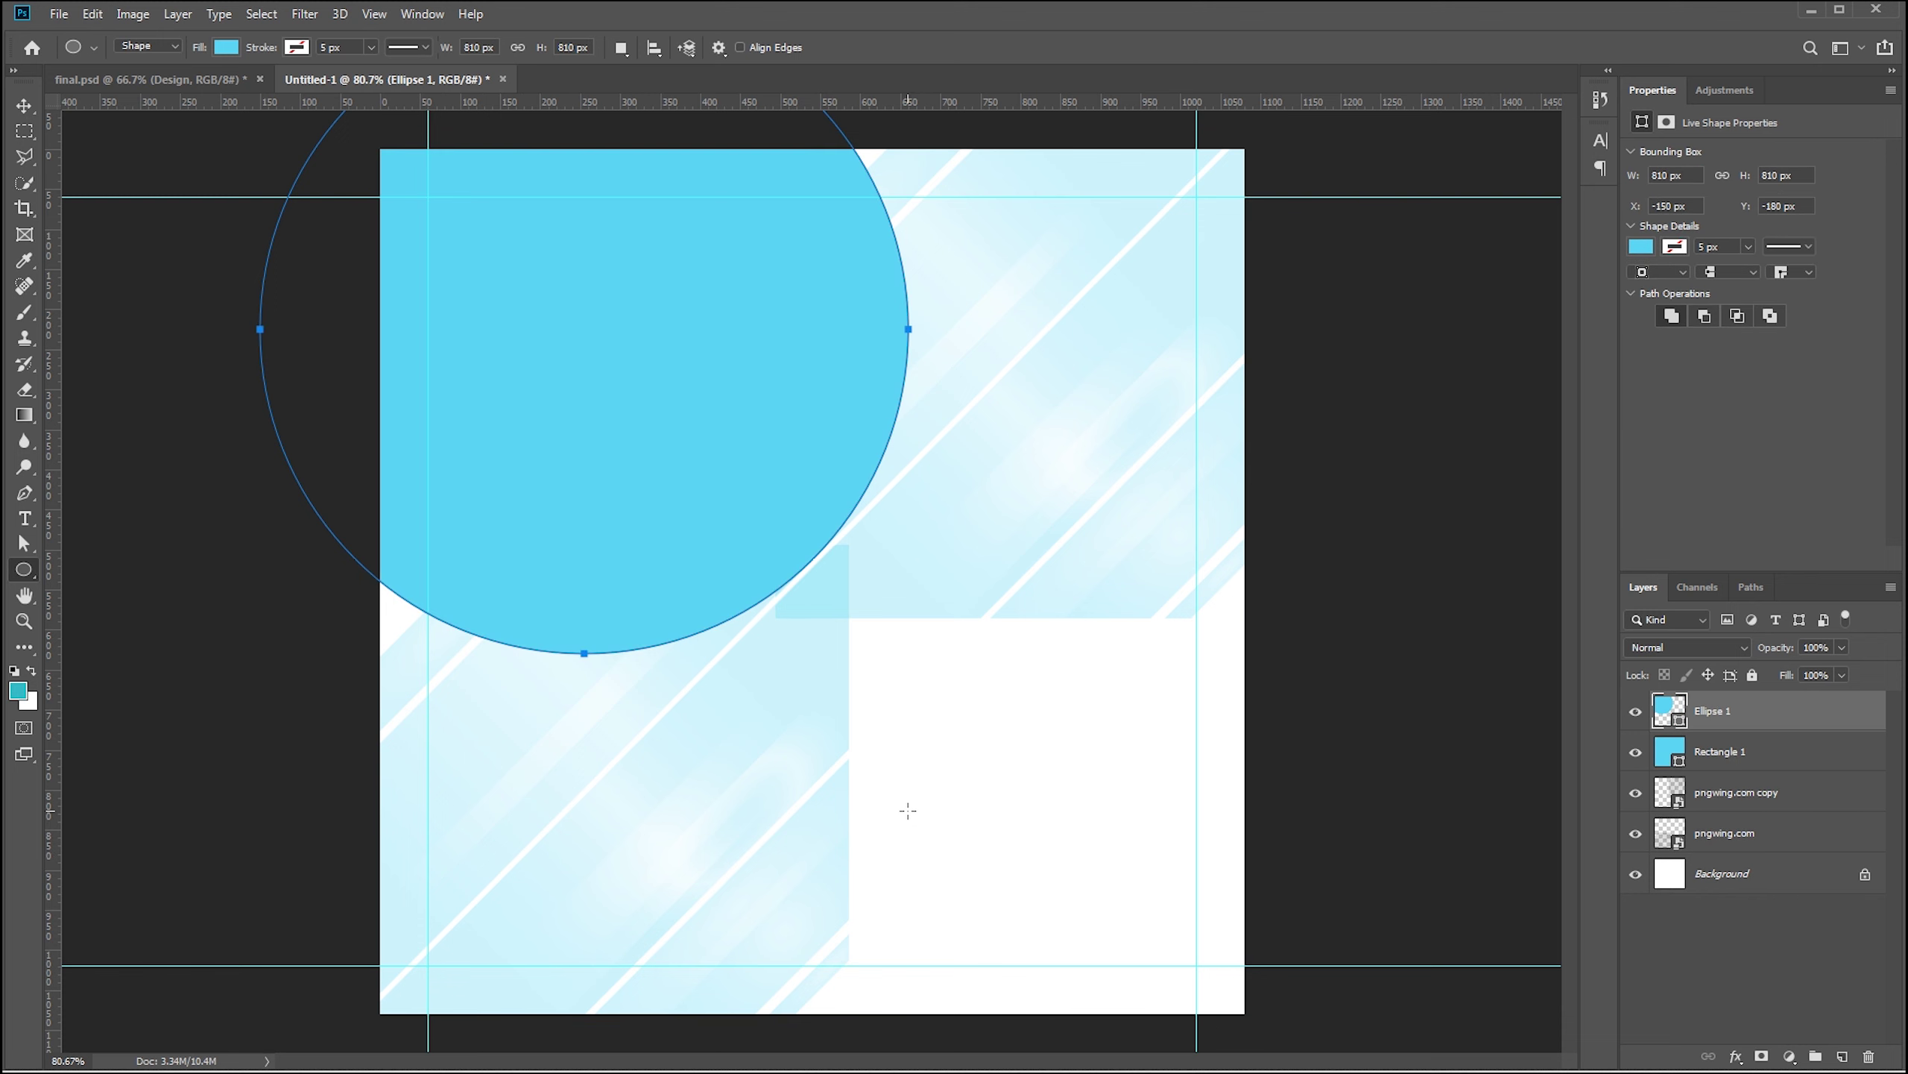
pyautogui.press('v')
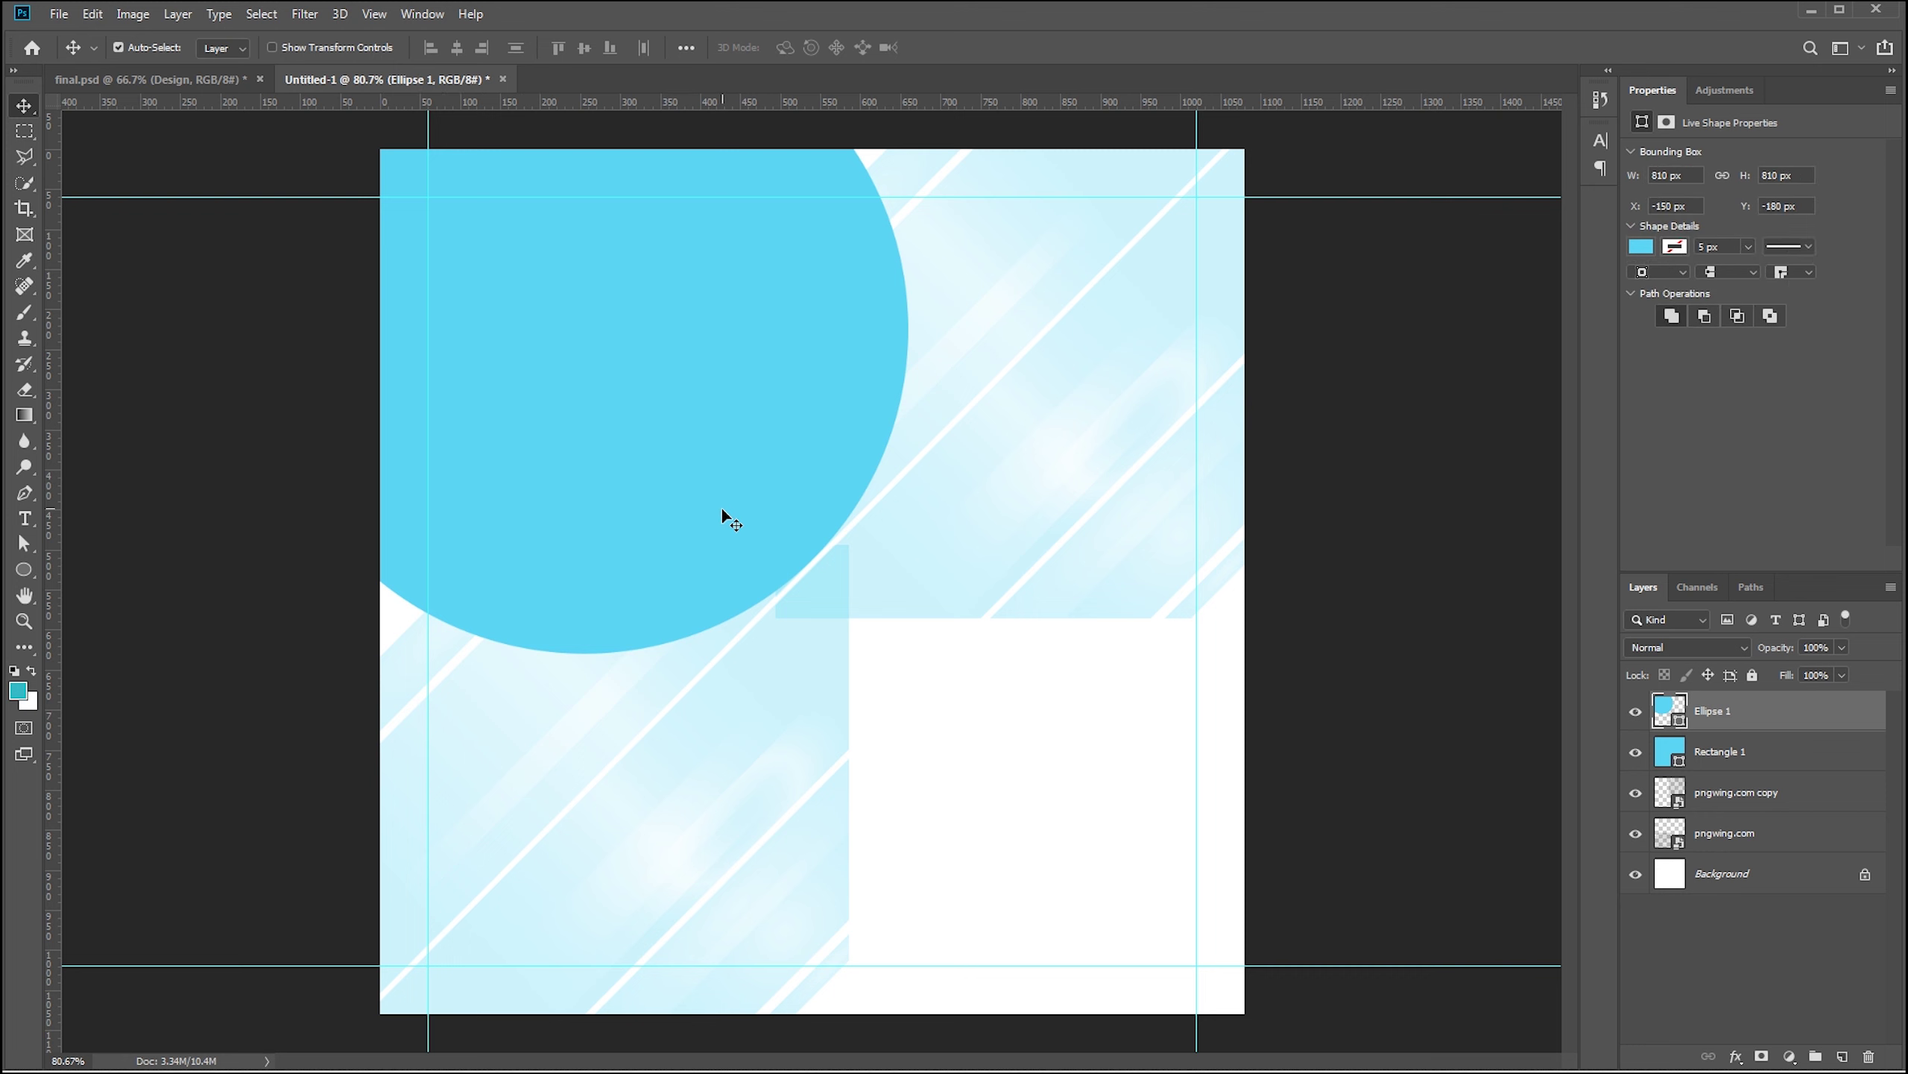
pyautogui.click(763, 681)
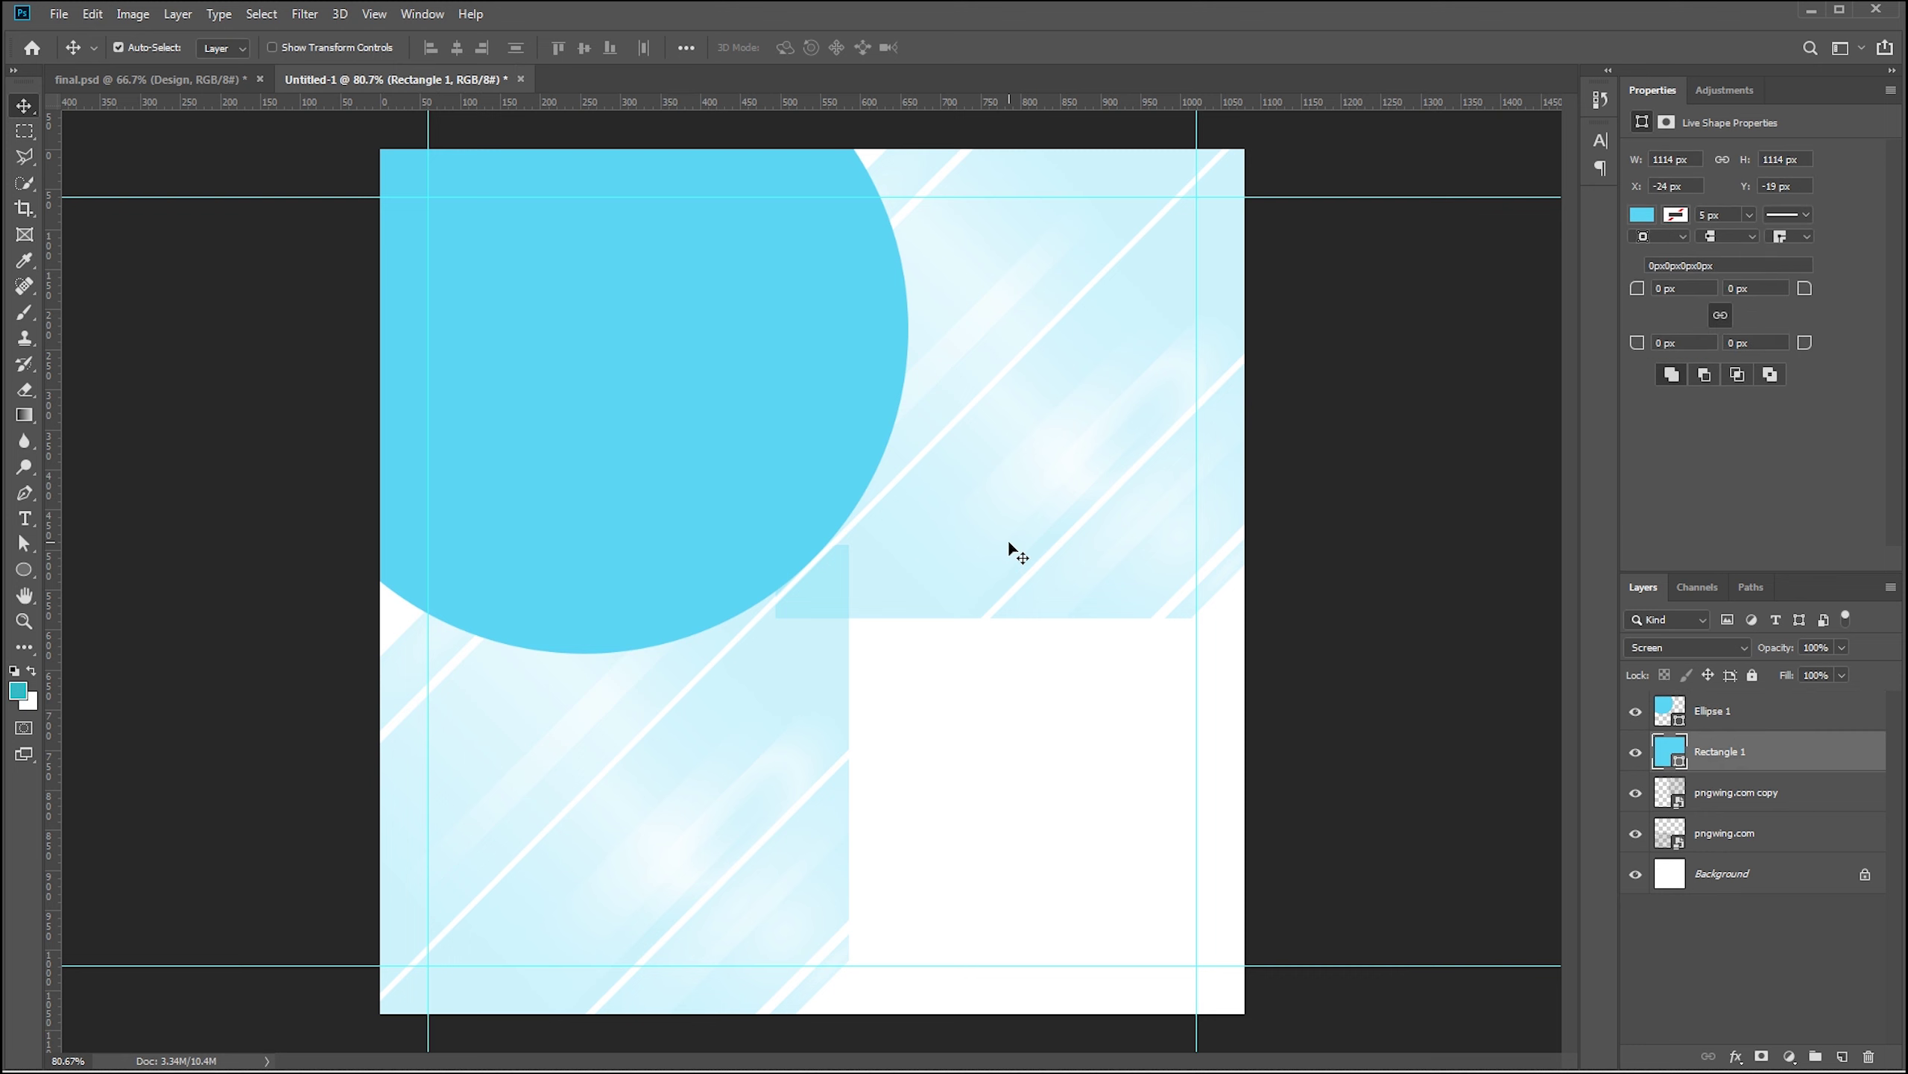
# Scale both pngwing.com texture layers together to about 118% so they spread wider
pyautogui.click(1704, 802)
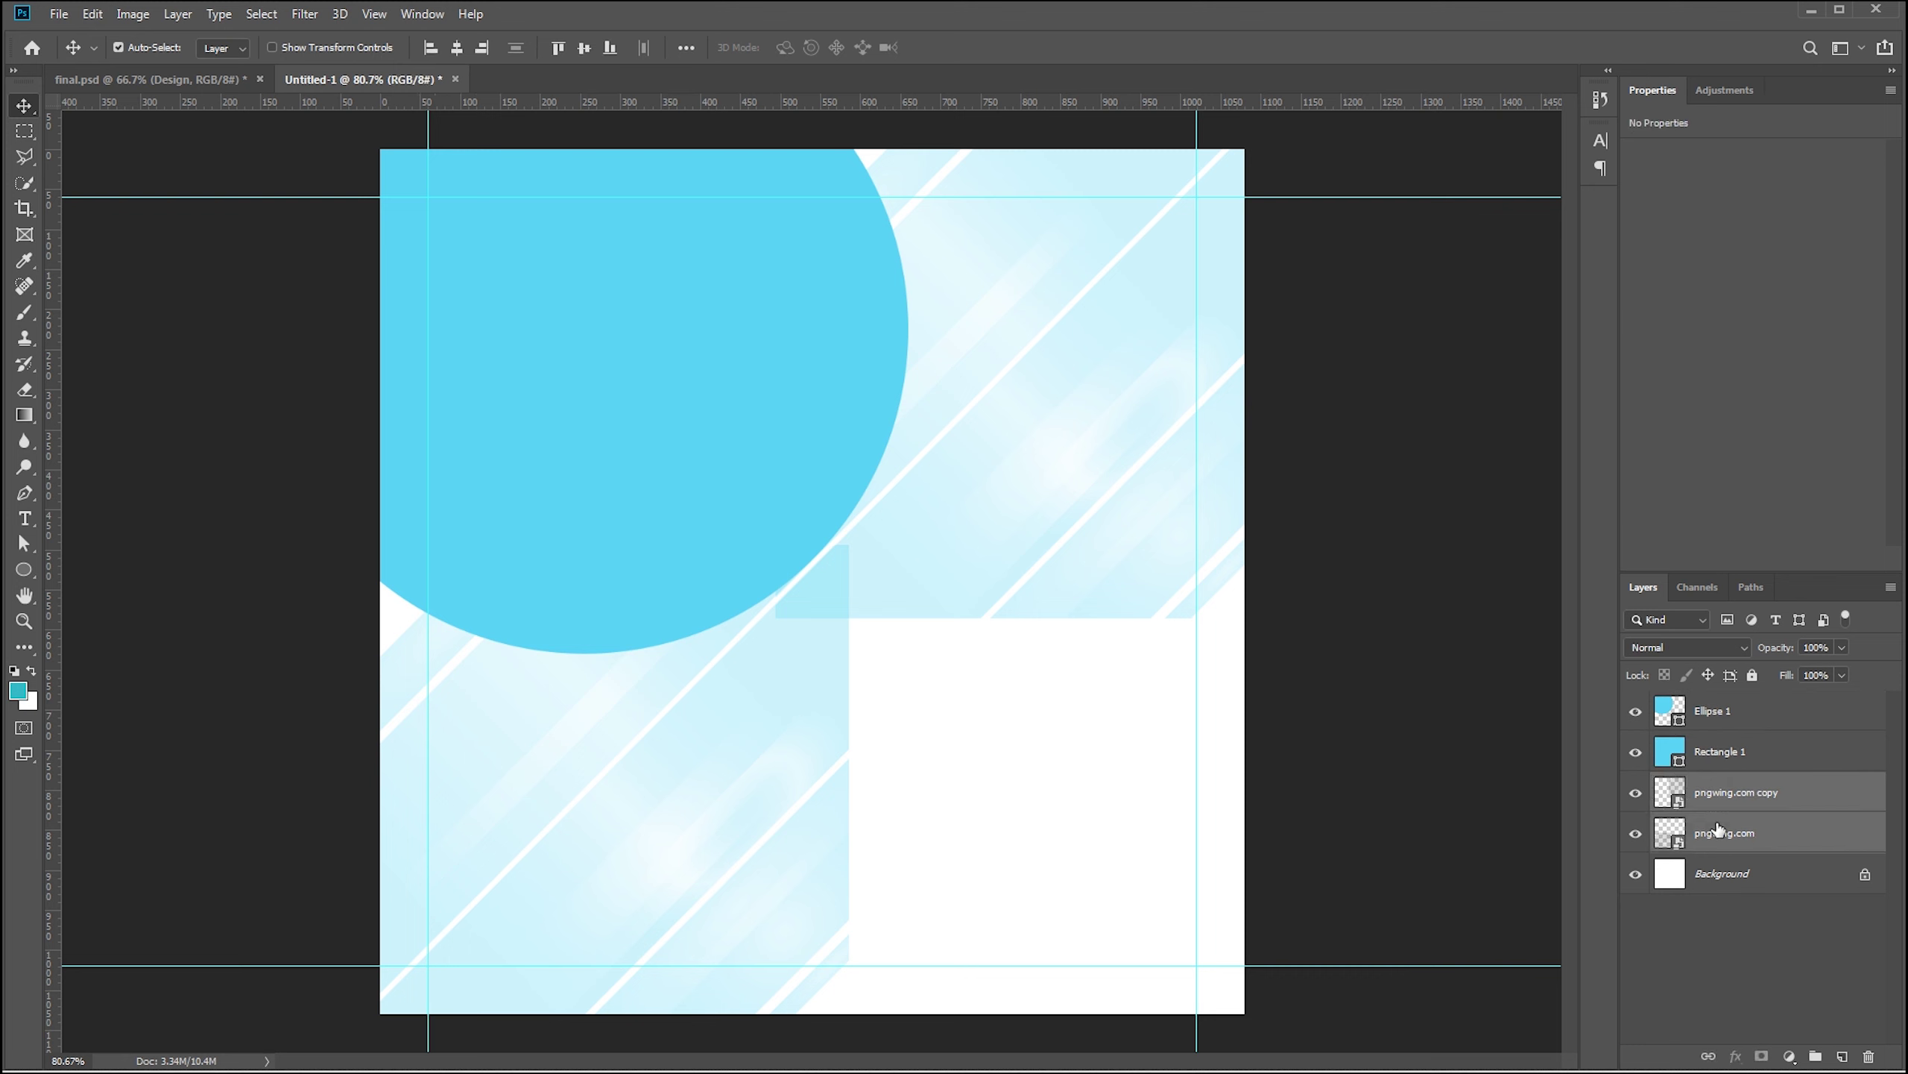
pyautogui.hotkey('ctrl', 't')
pyautogui.moveTo(1245, 153); pyautogui.dragTo(1354, 101)
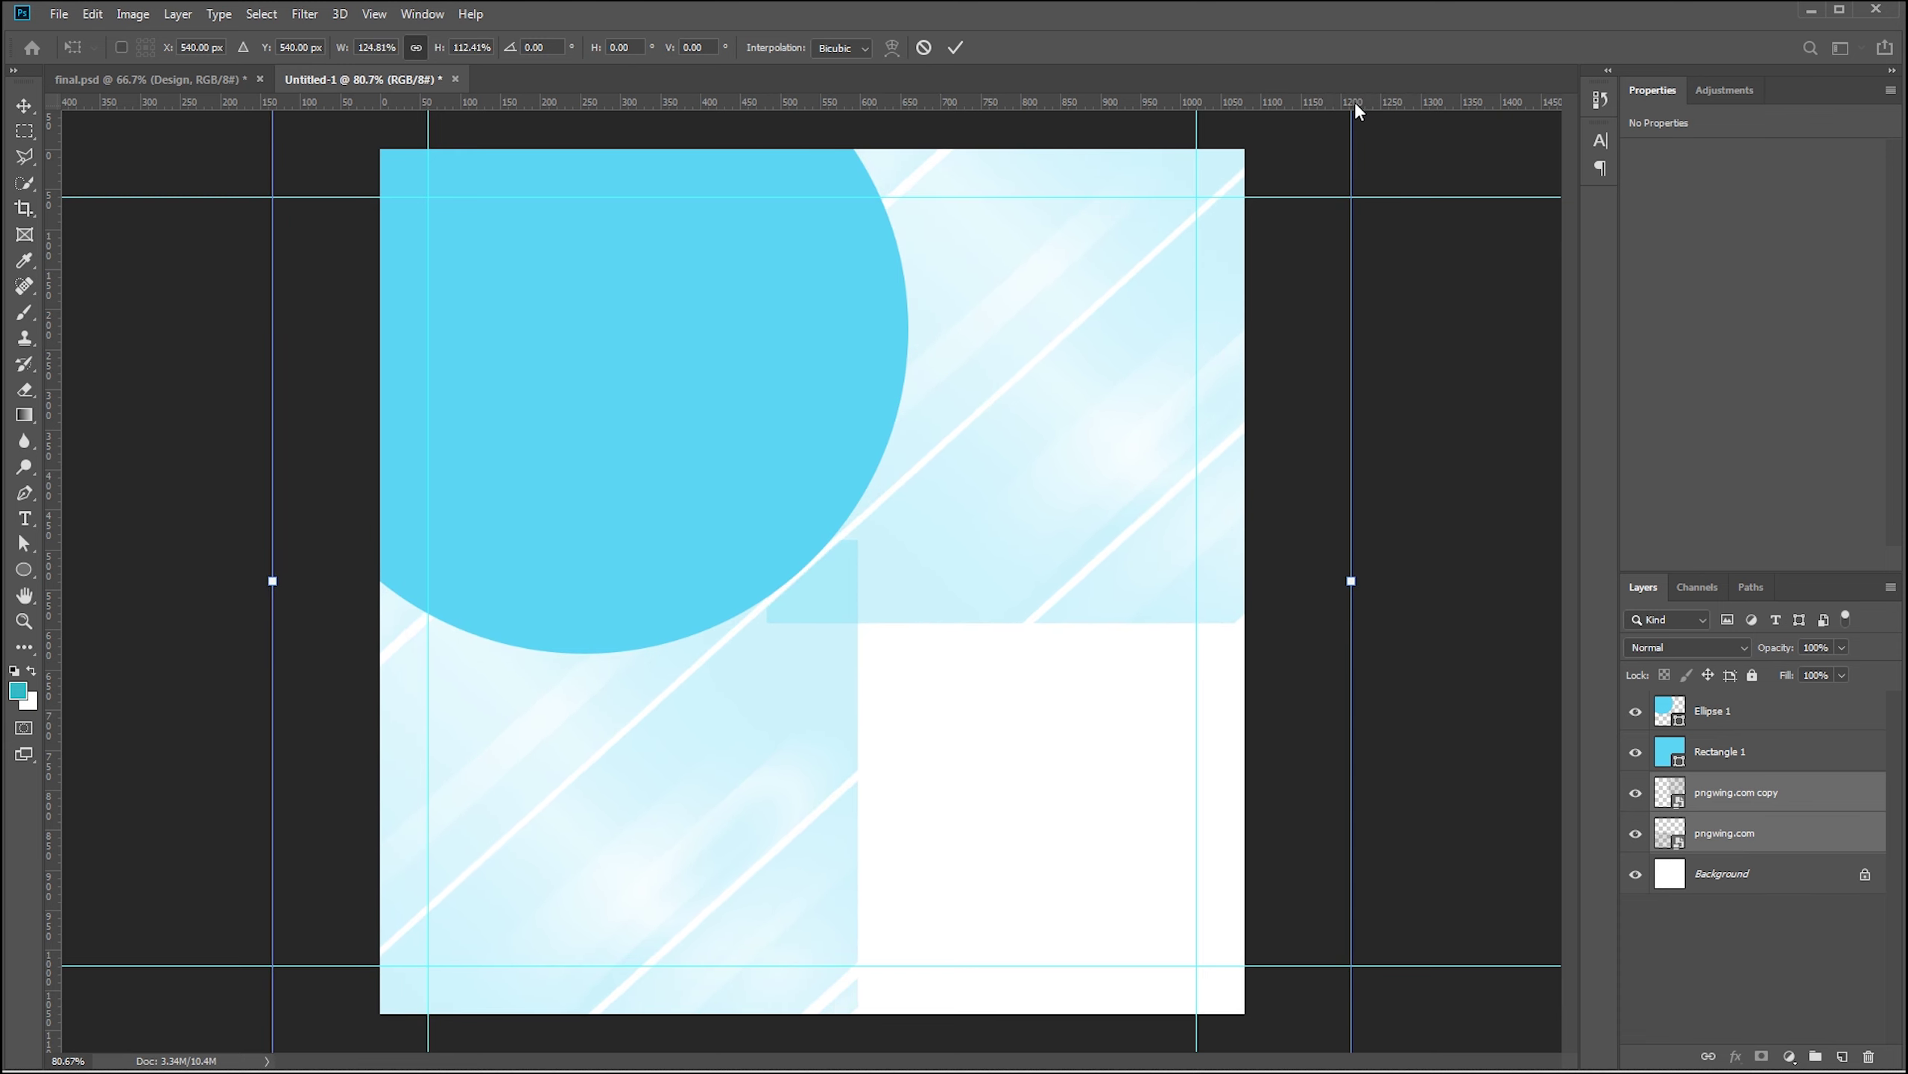
pyautogui.press('Return')
pyautogui.click(1345, 493)
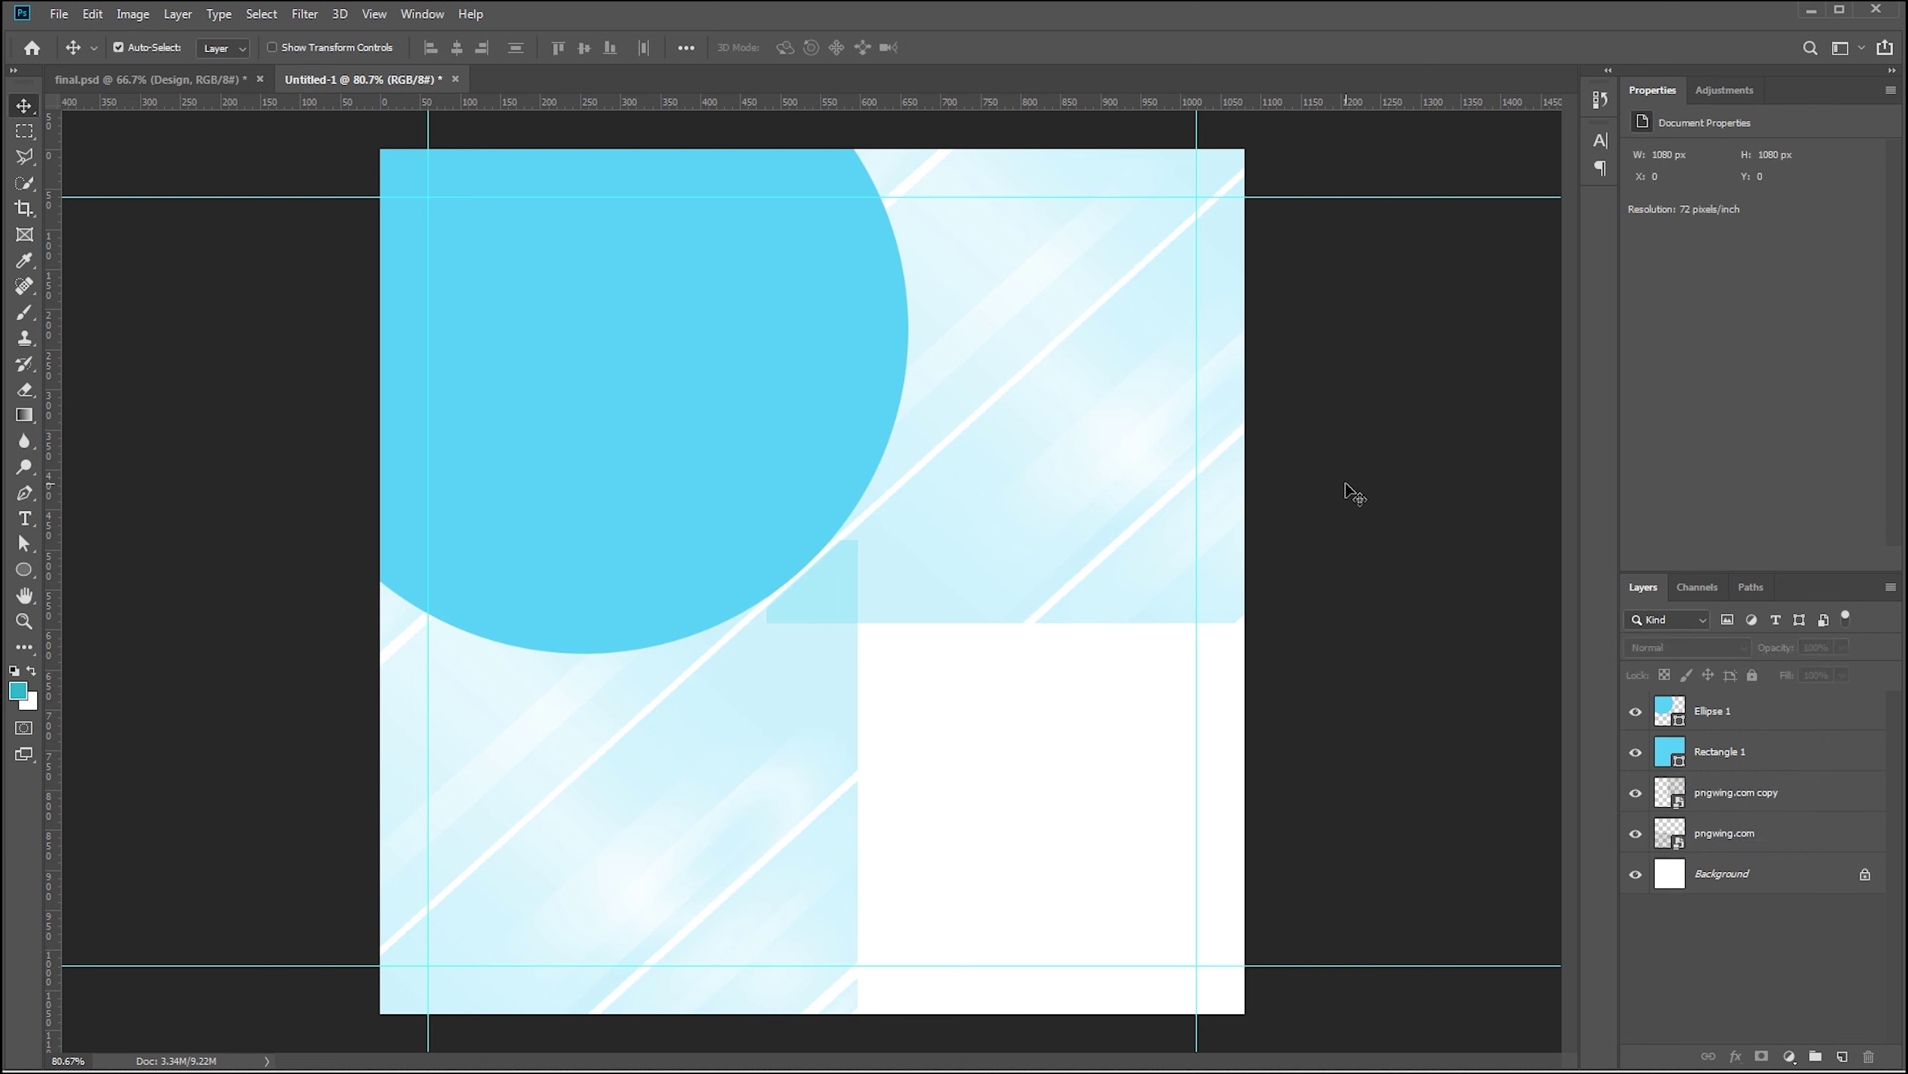
pyautogui.click(1065, 754)
pyautogui.click(1792, 794)
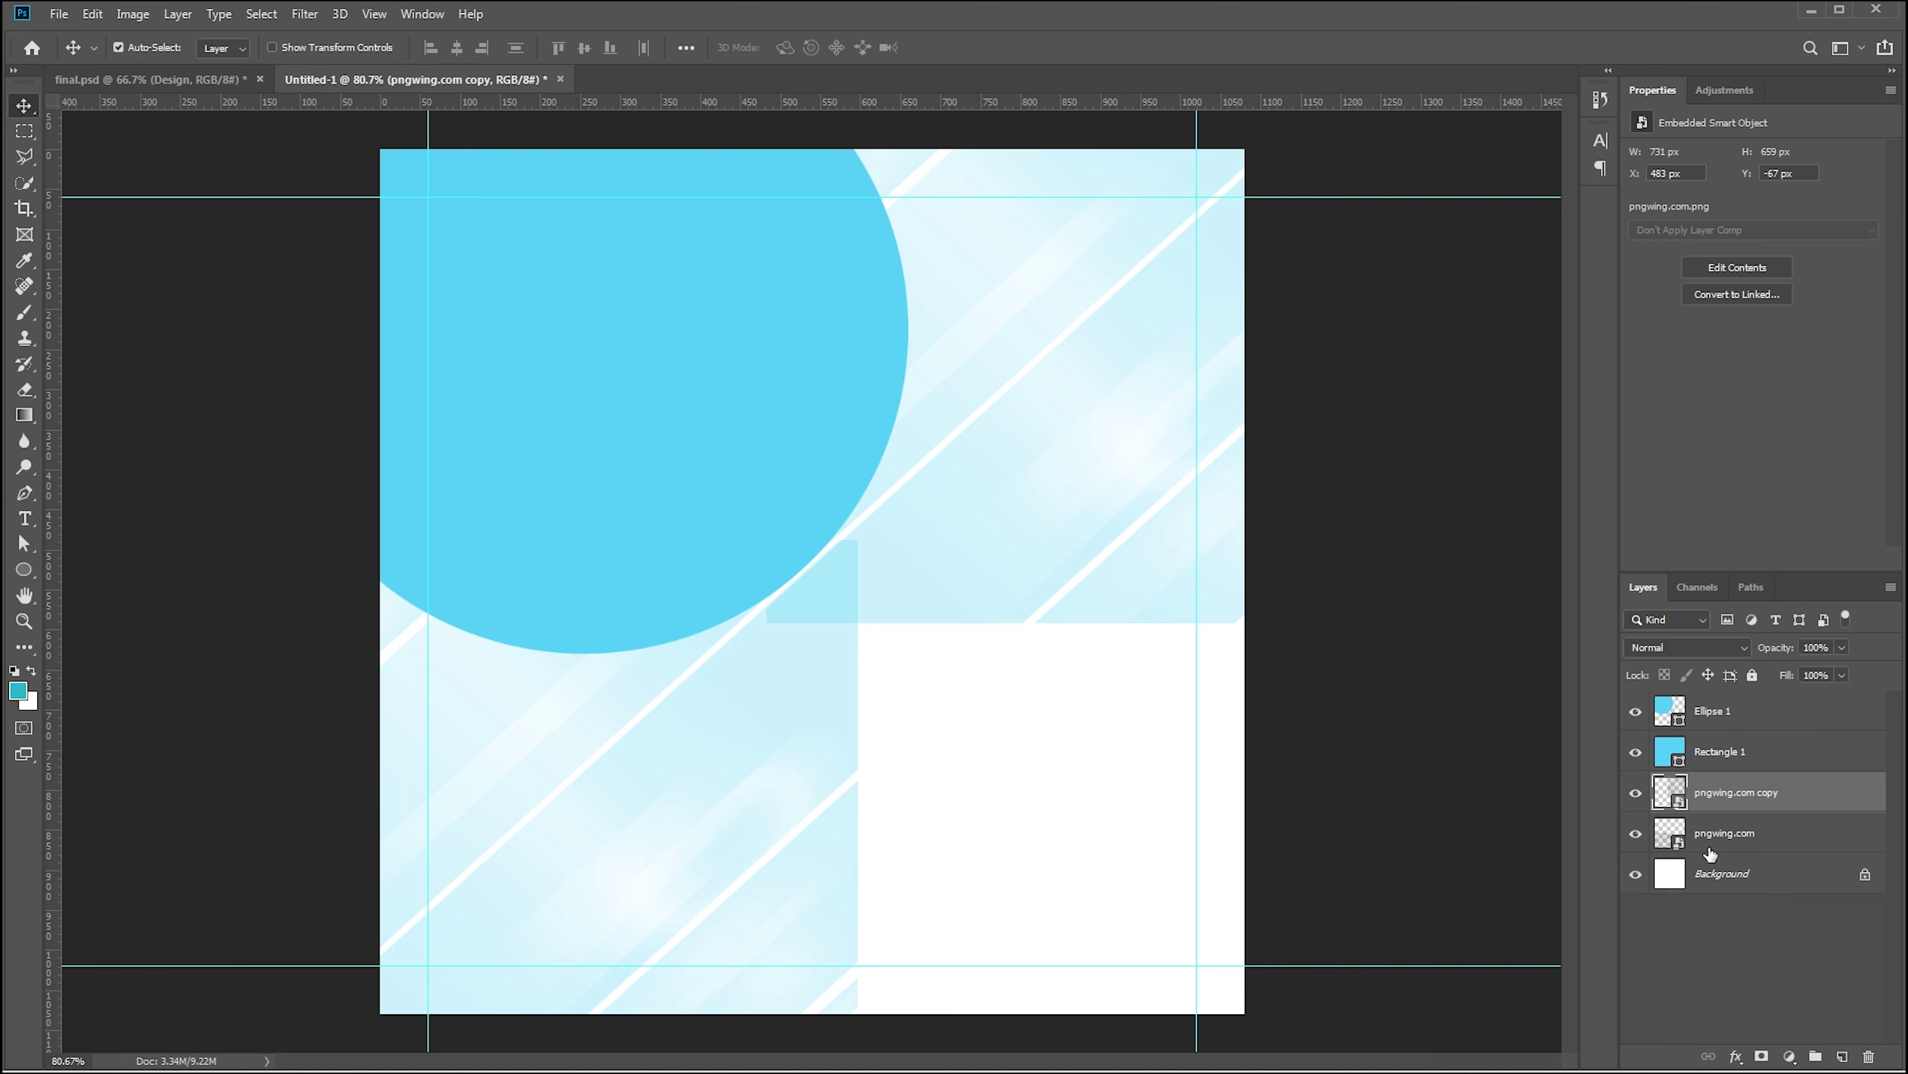
# Mask the pngwing.com copy layer and paint out its hard edge with a black soft brush
pyautogui.click(1761, 1057)
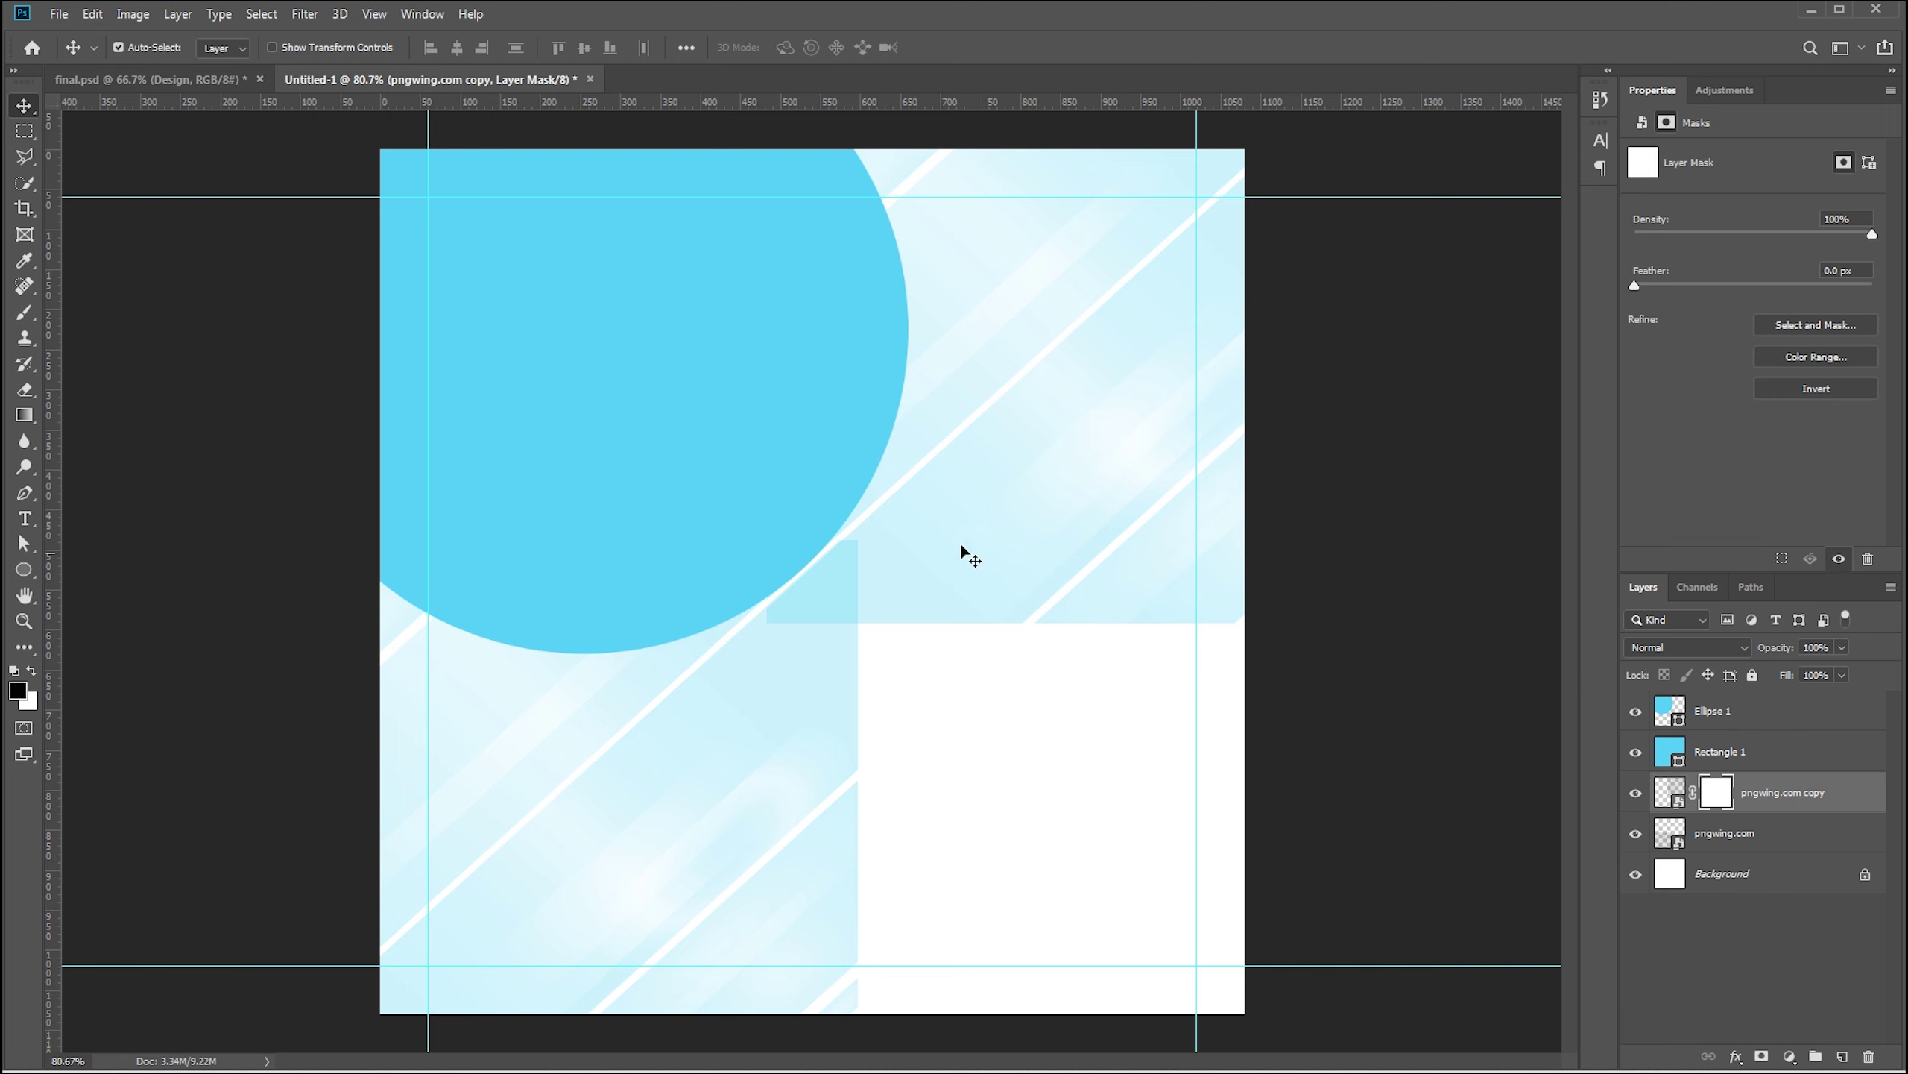
pyautogui.press('b')
pyautogui.hotkey('ctrl', '2')
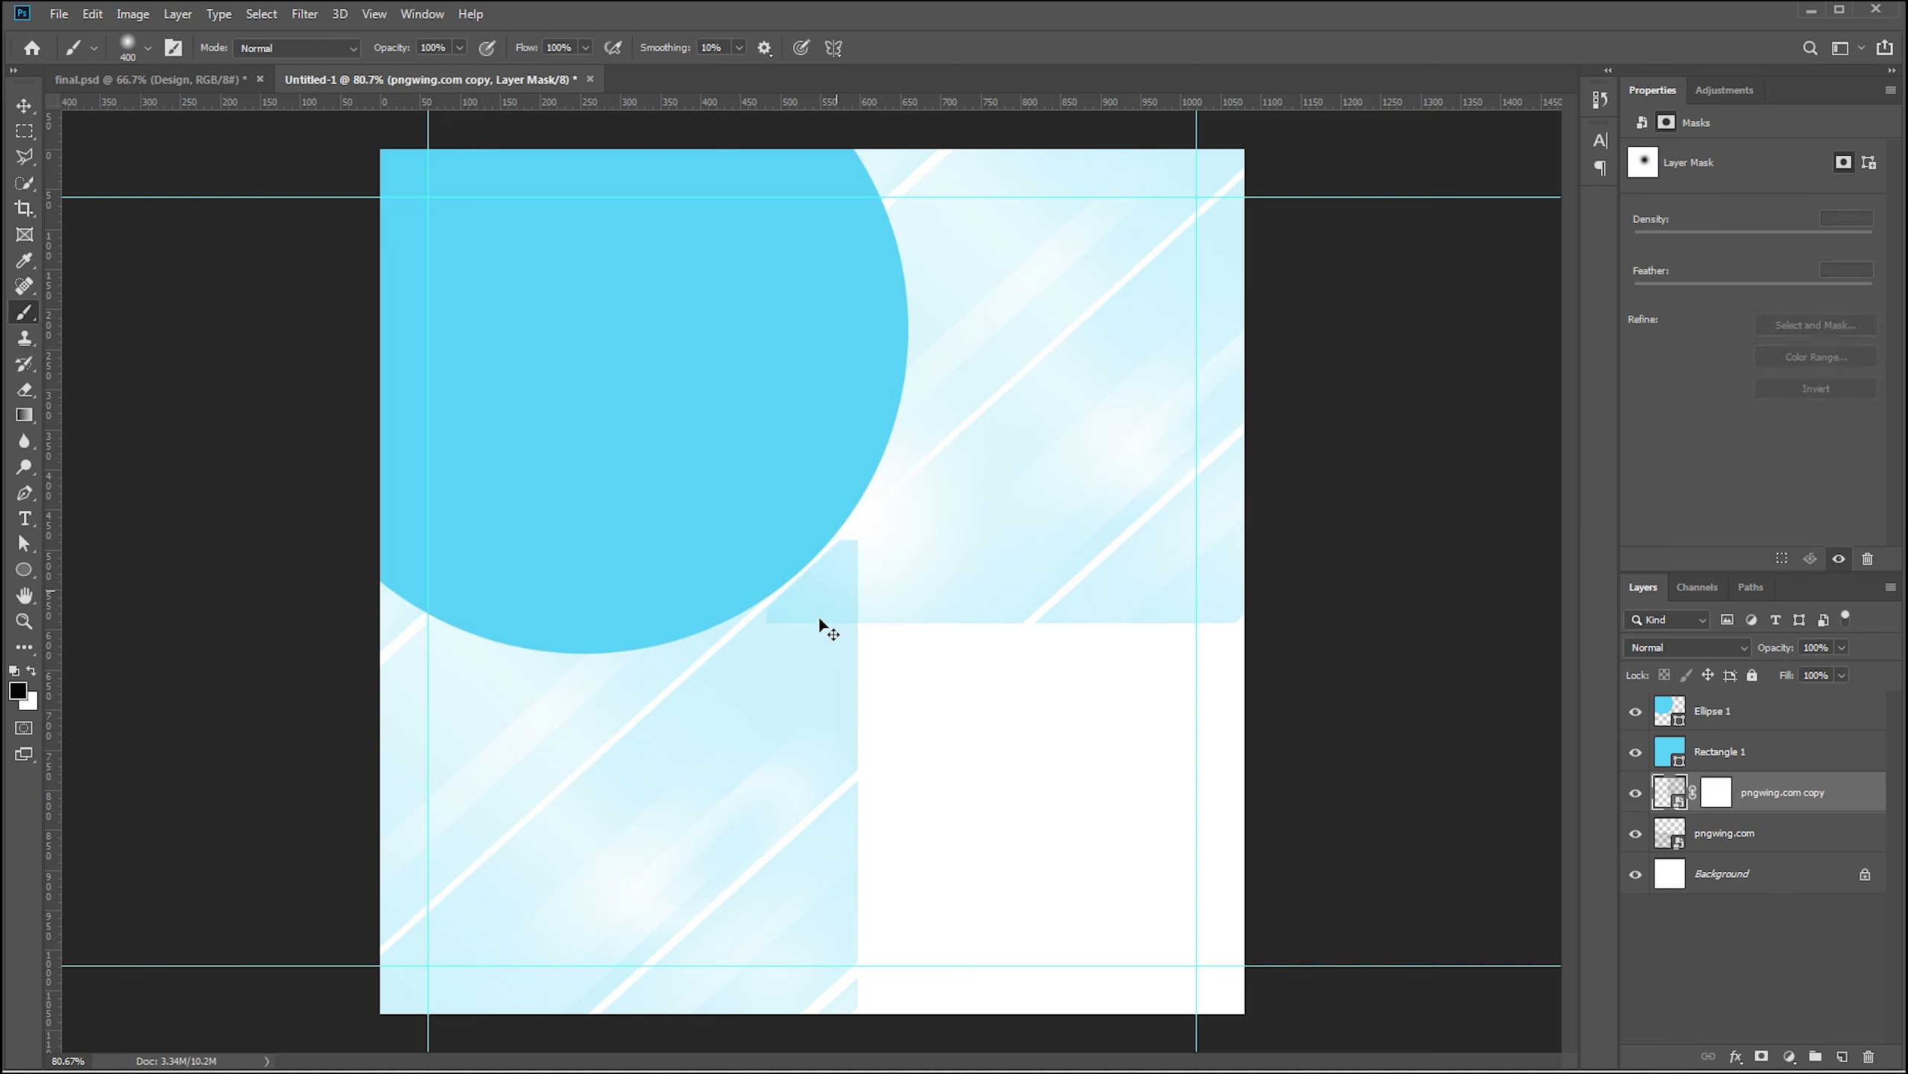
pyautogui.click(777, 646)
pyautogui.click(1009, 422)
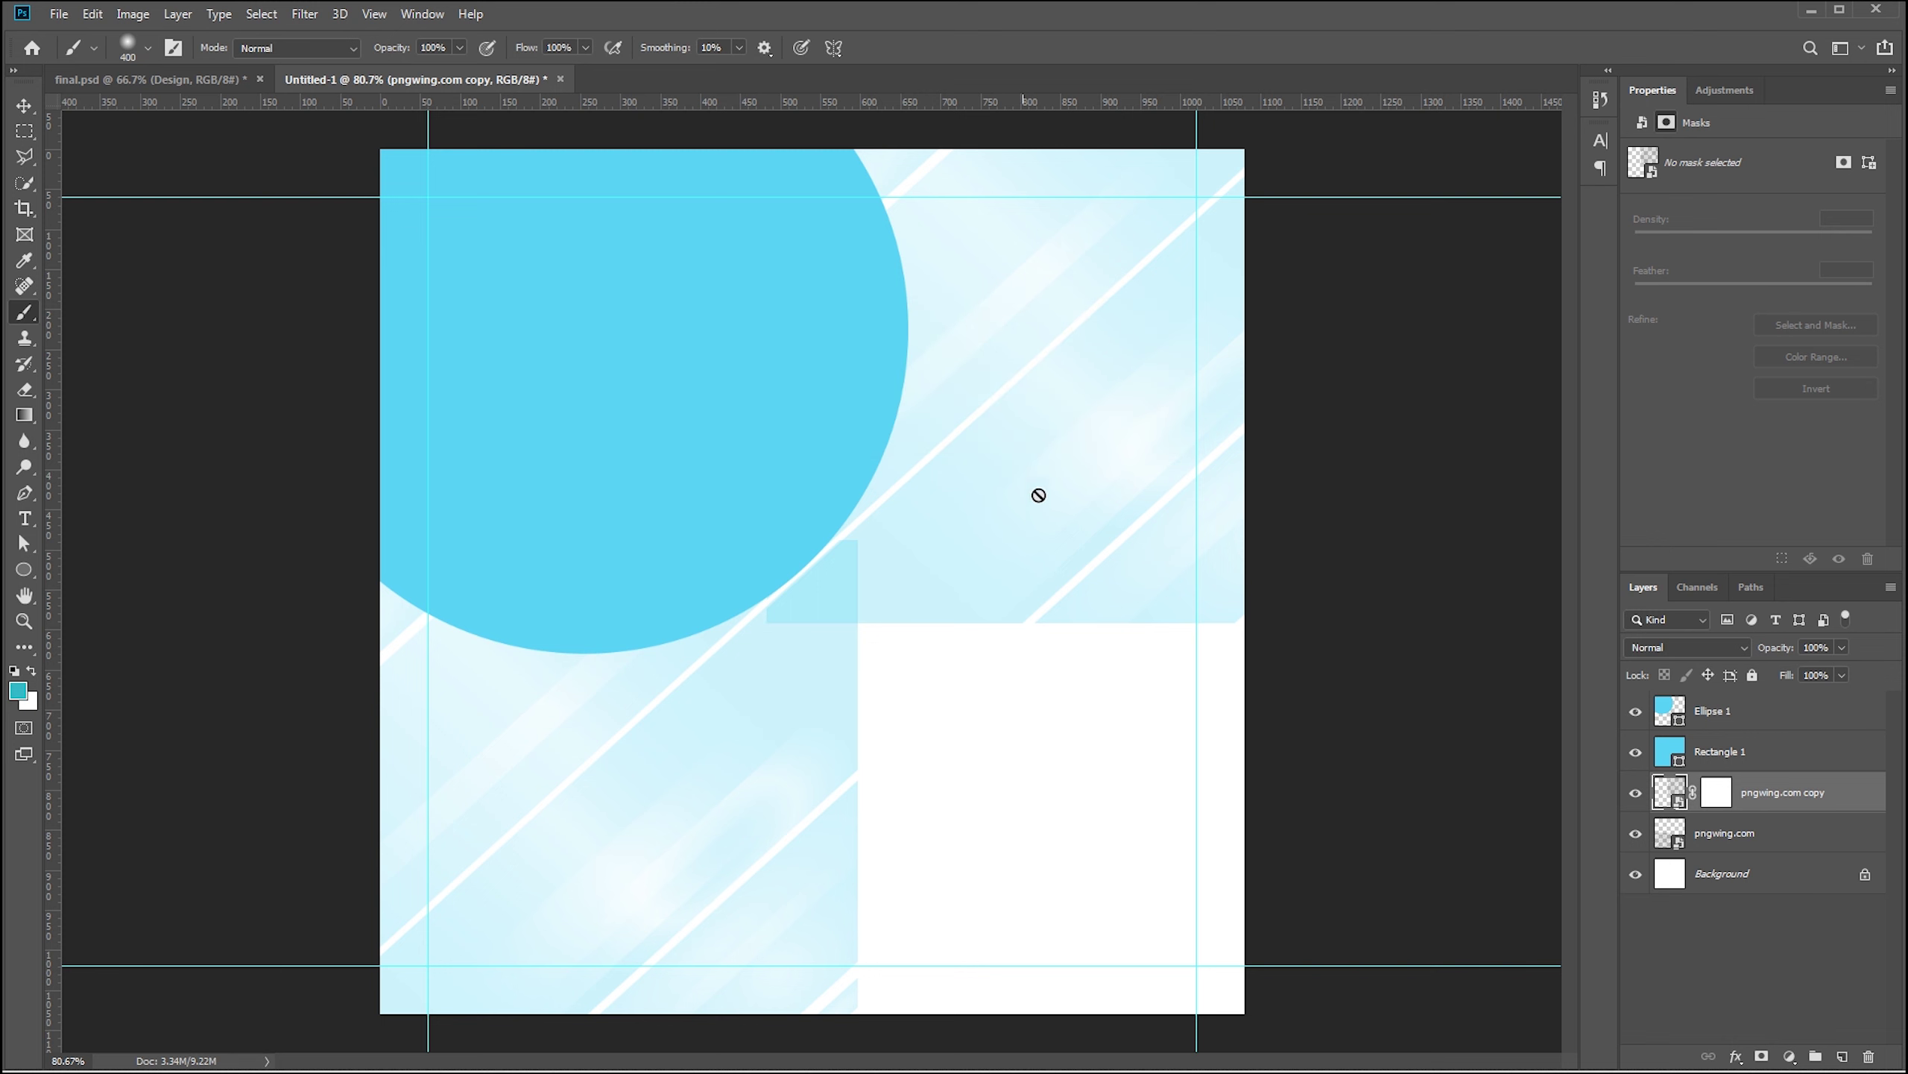
pyautogui.click(1716, 791)
pyautogui.press('d')
pyautogui.click(733, 660)
pyautogui.moveTo(733, 661); pyautogui.dragTo(702, 630)
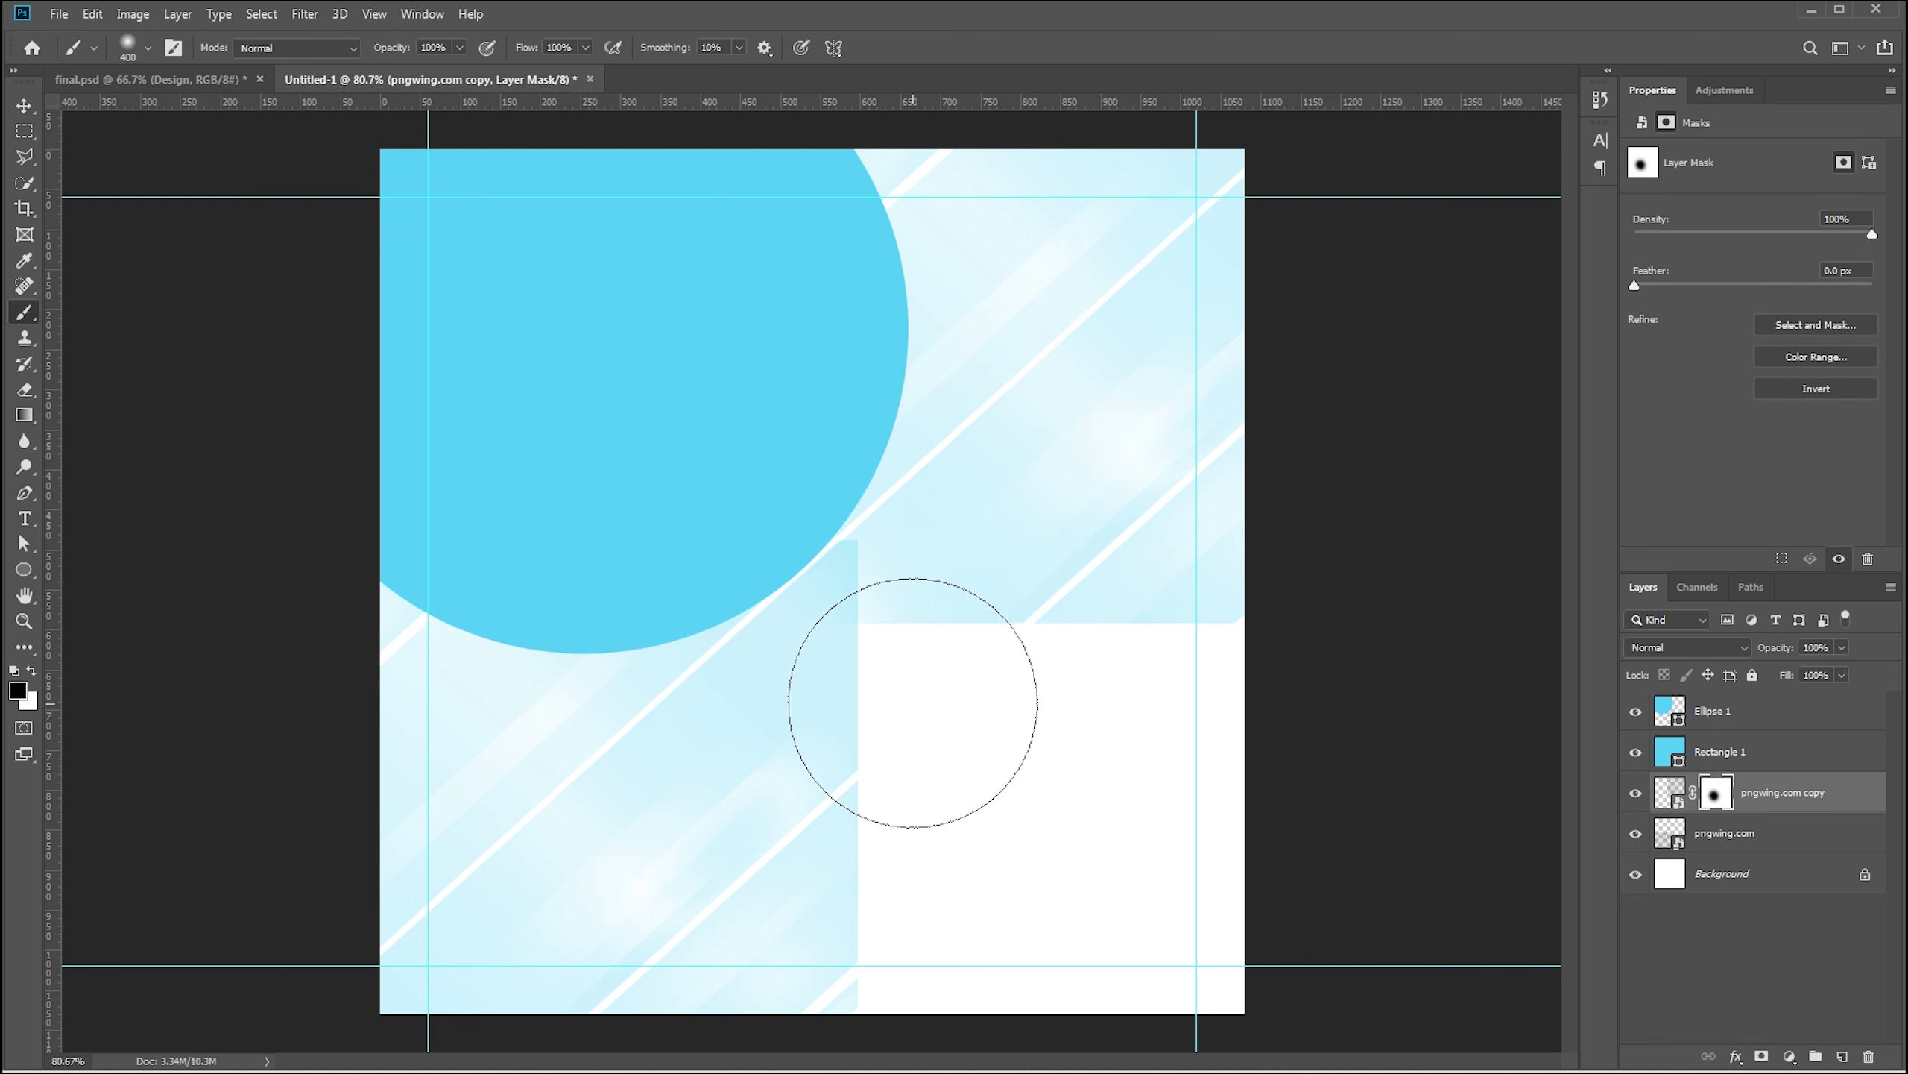
# Mask the original pngwing.com layer and paint out its hard edge in black
pyautogui.click(1732, 837)
pyautogui.click(1762, 1056)
pyautogui.press('d')
pyautogui.click(975, 585)
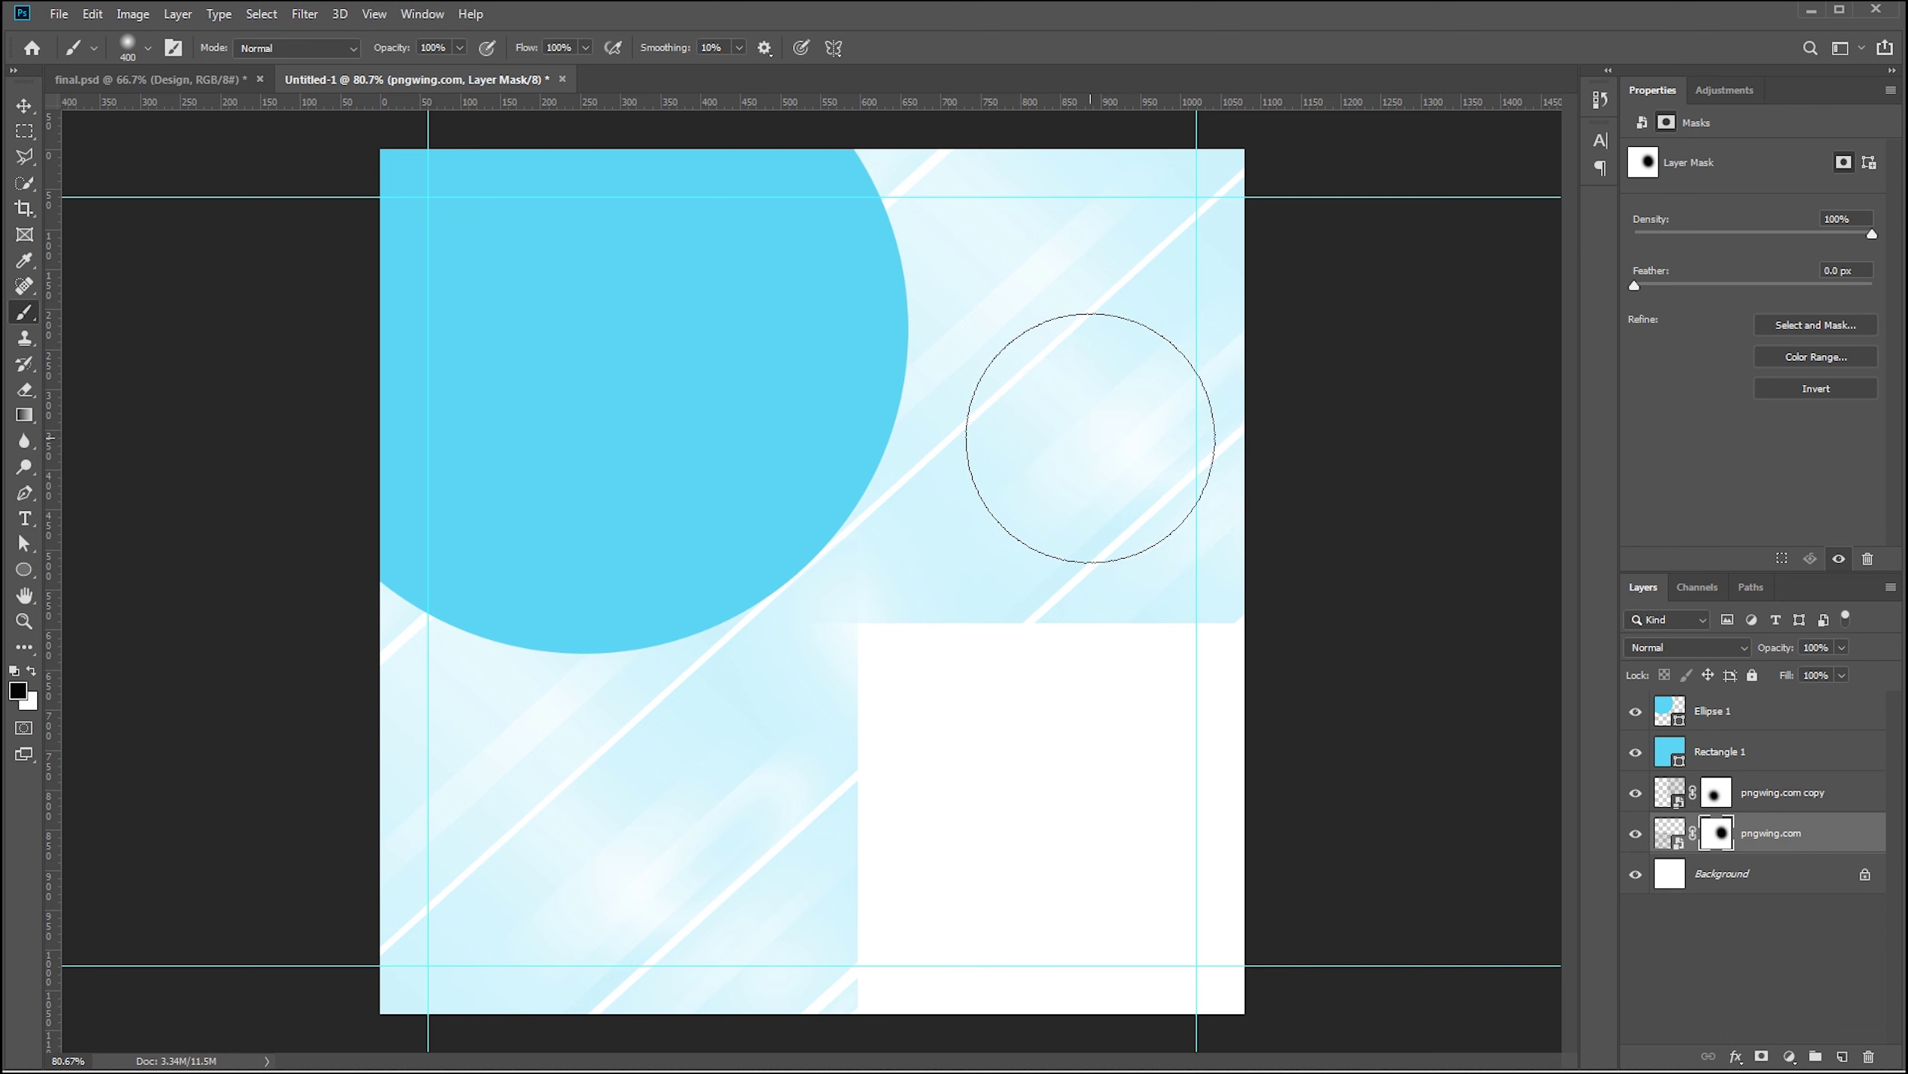
pyautogui.press('v')
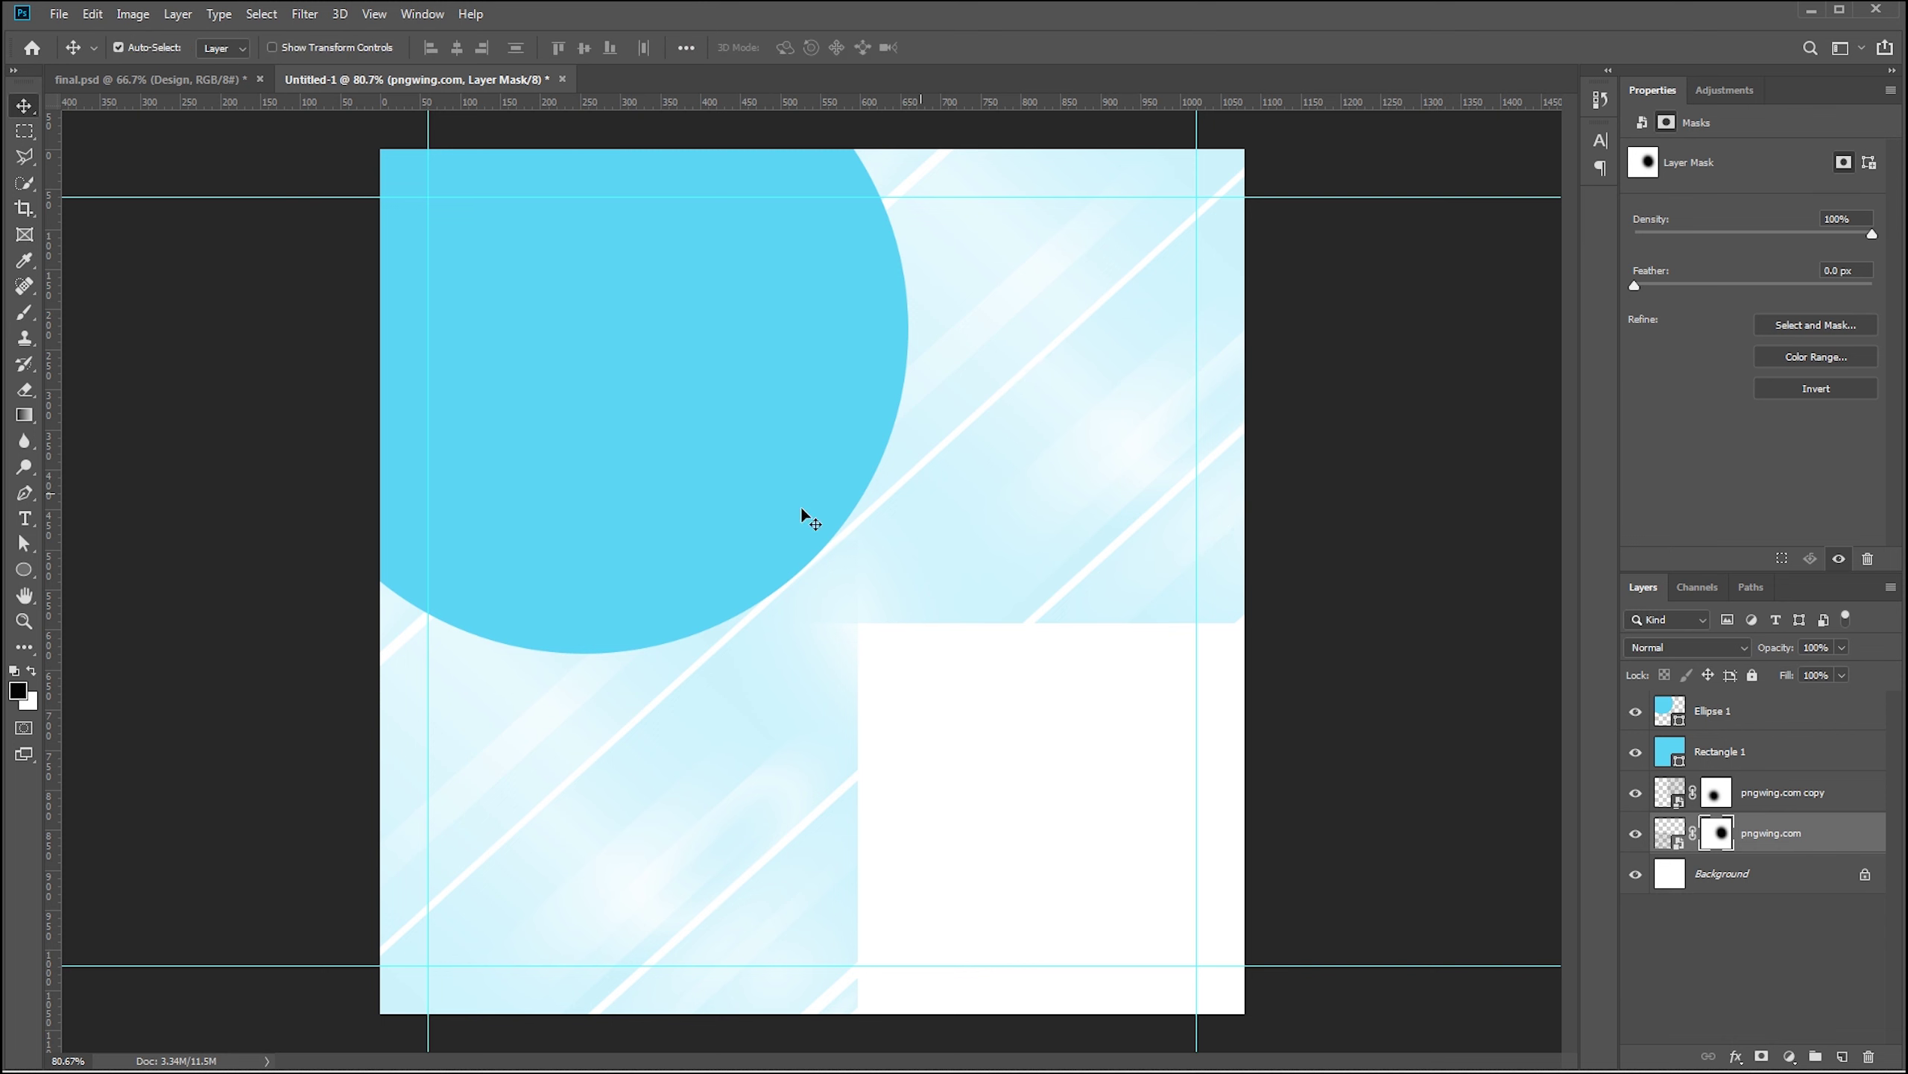
# Alt-drag a copy of the cyan circle to the lower-right corner, off the bottom and right edges
pyautogui.click(694, 430)
pyautogui.moveTo(688, 463)
pyautogui.mouseDown()
pyautogui.moveTo(919, 741)
pyautogui.moveTo(1081, 889)
pyautogui.mouseUp()
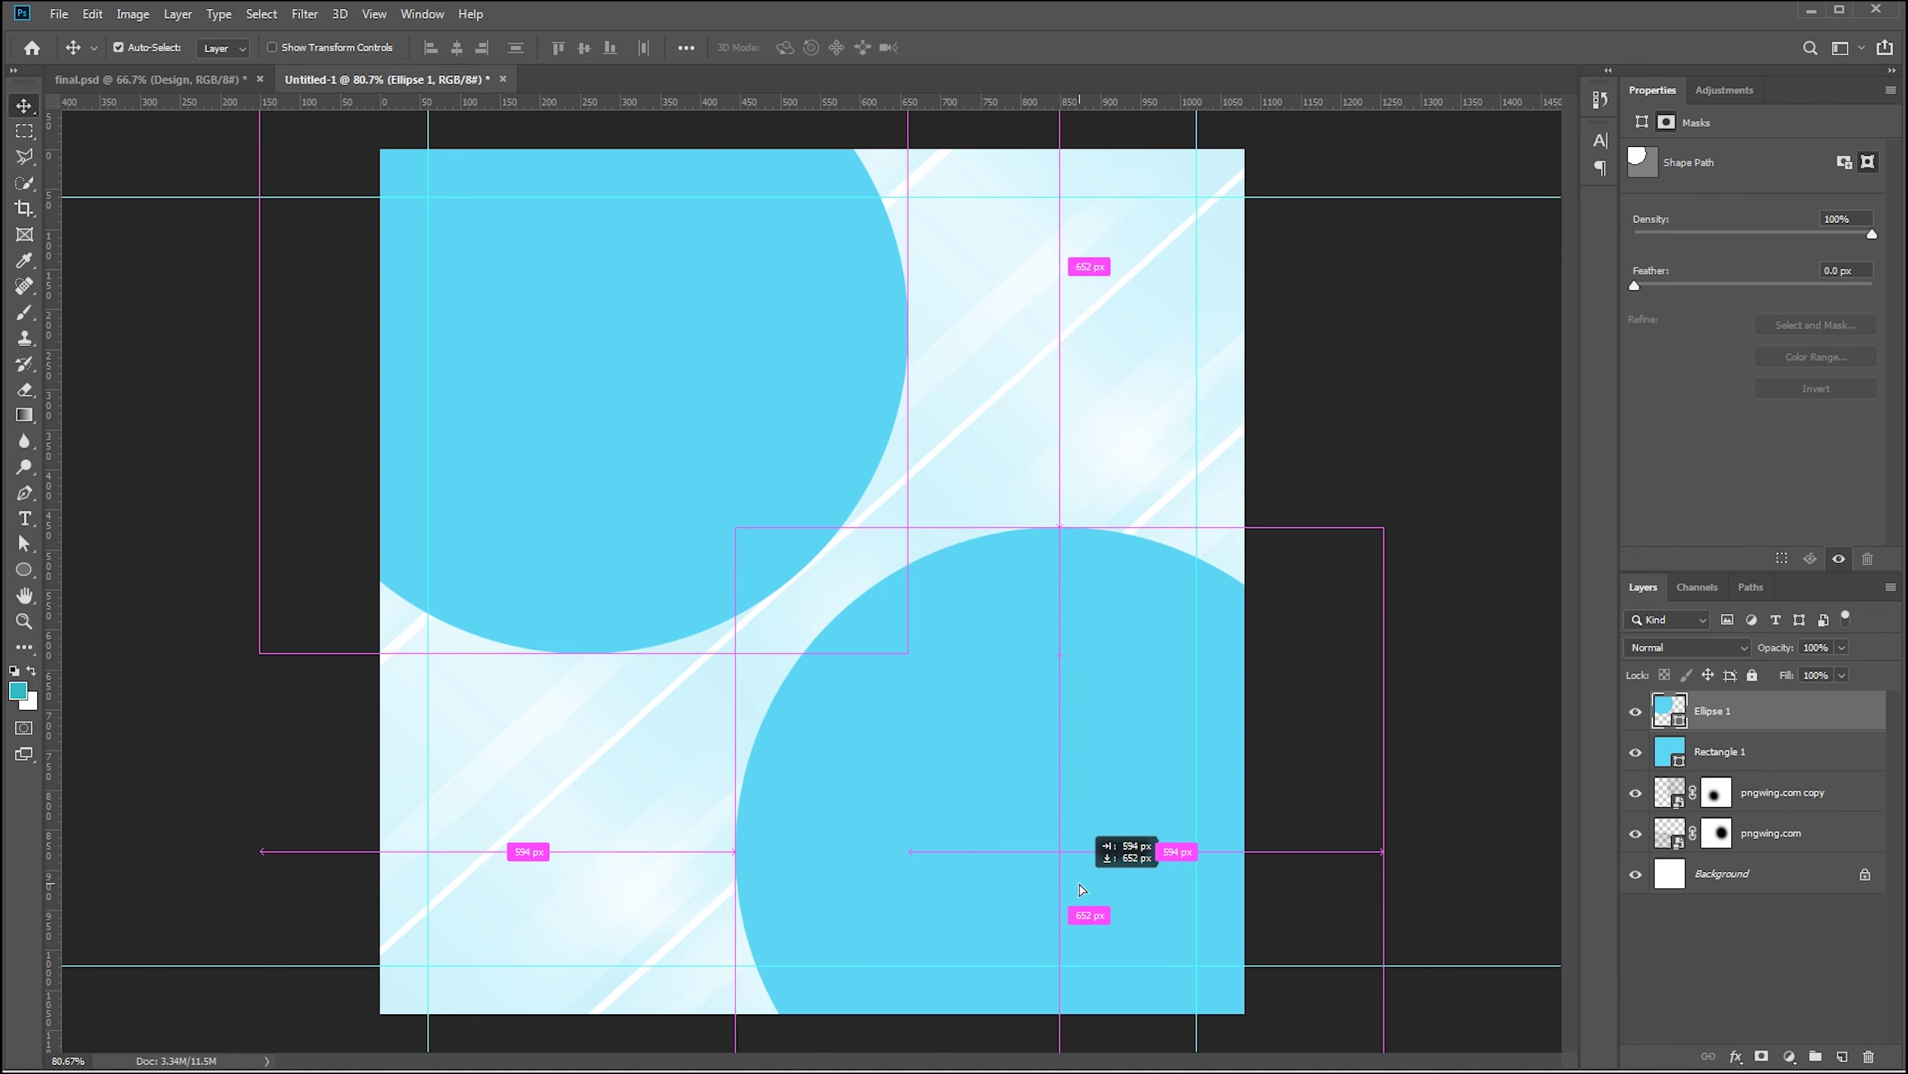
pyautogui.moveTo(1081, 889); pyautogui.dragTo(1128, 924)
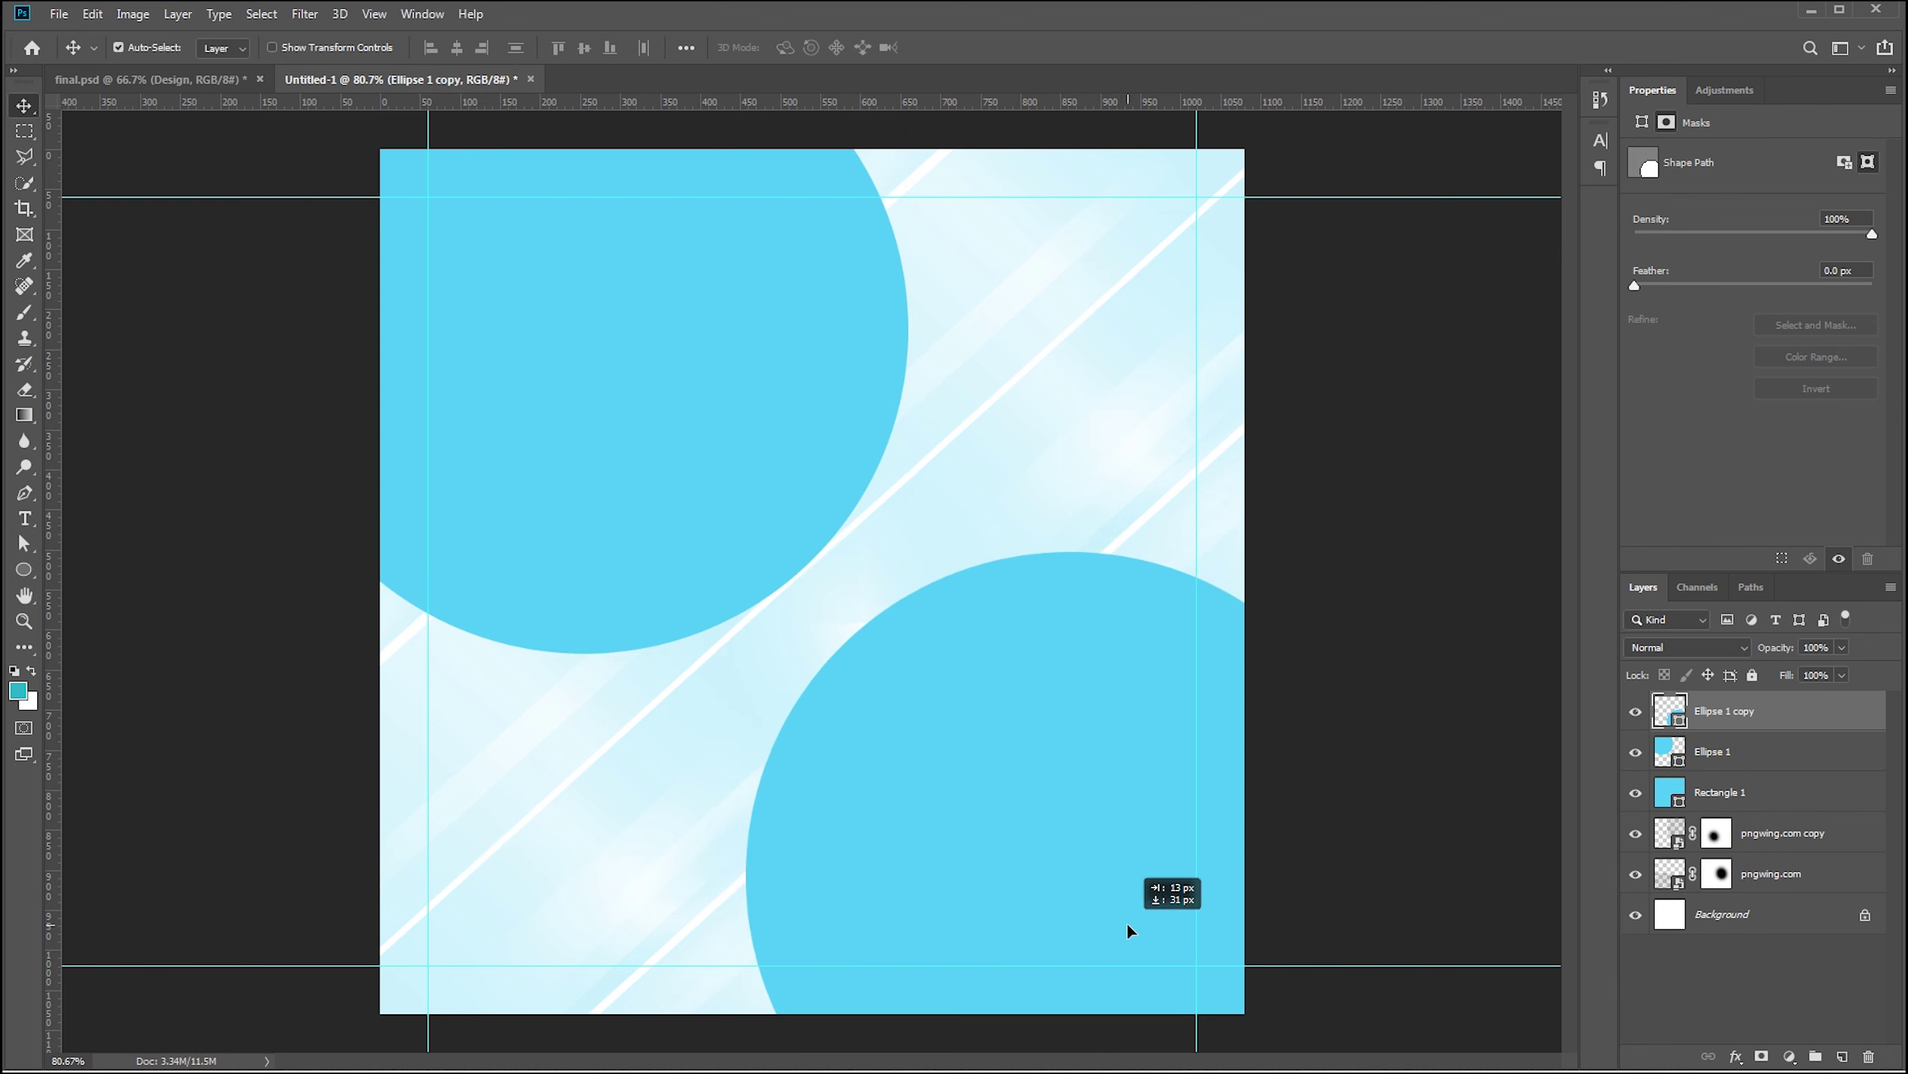
pyautogui.moveTo(1129, 926); pyautogui.dragTo(1120, 930)
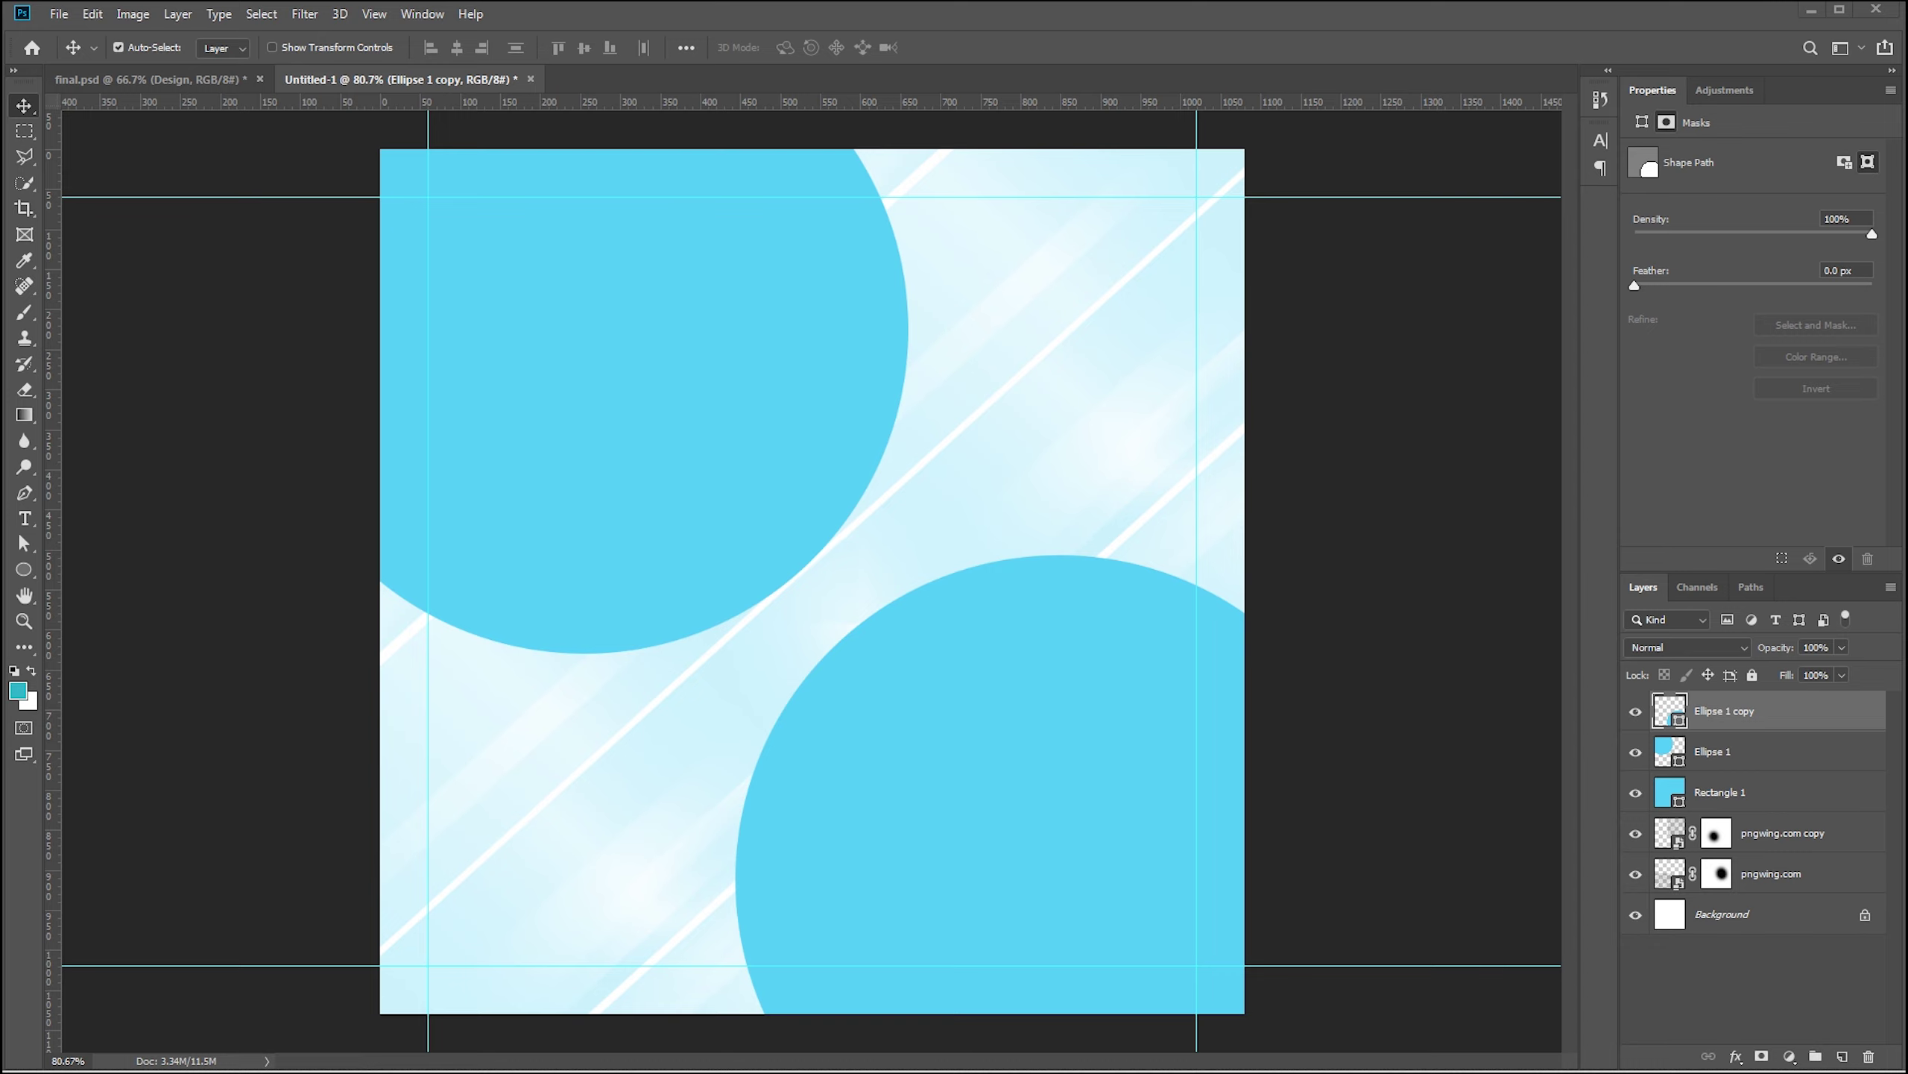
# Clip the skyline photo into the lower circle (Ellipse 1 copy) and scale it to fit
pyautogui.hotkey('ctrl', 't')
pyautogui.moveTo(900, 759); pyautogui.dragTo(918, 899)
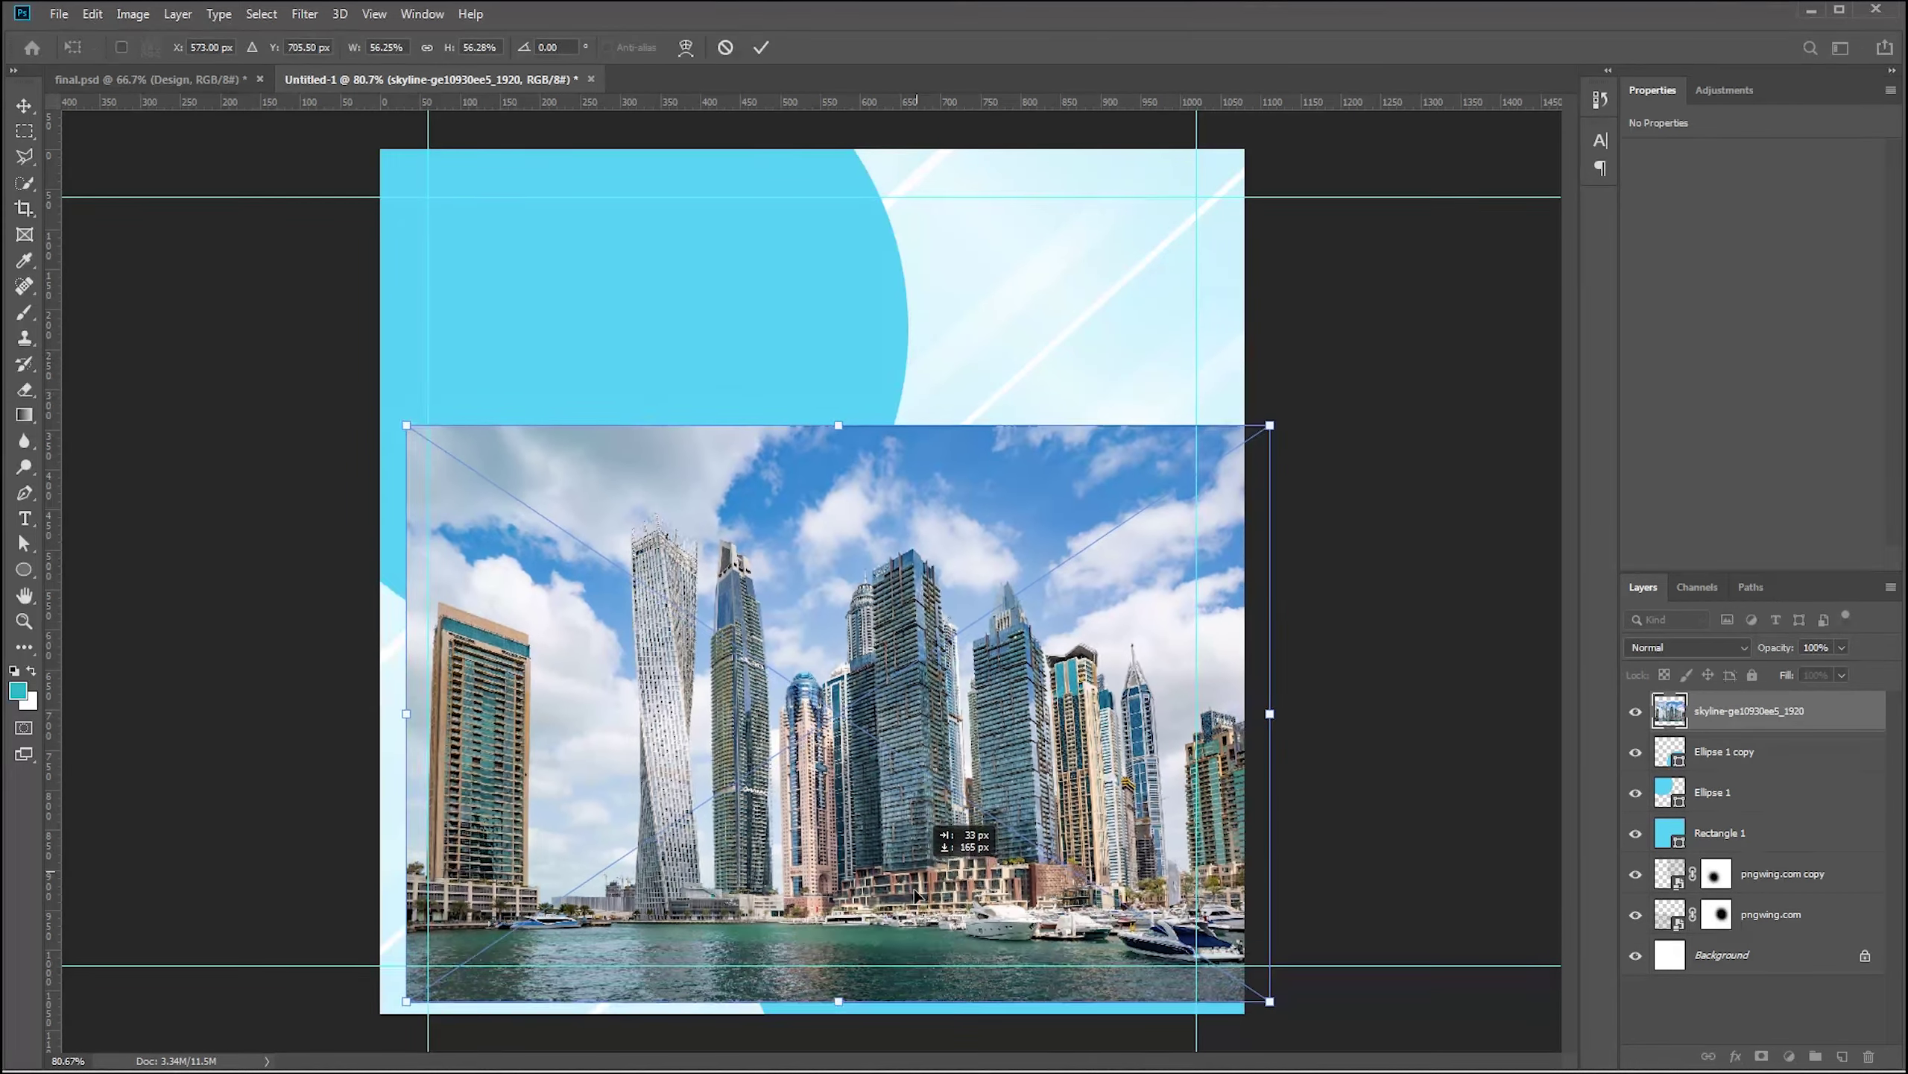
pyautogui.press('Return')
pyautogui.keyDown('alt'); pyautogui.click(1668, 729); pyautogui.keyUp('alt')
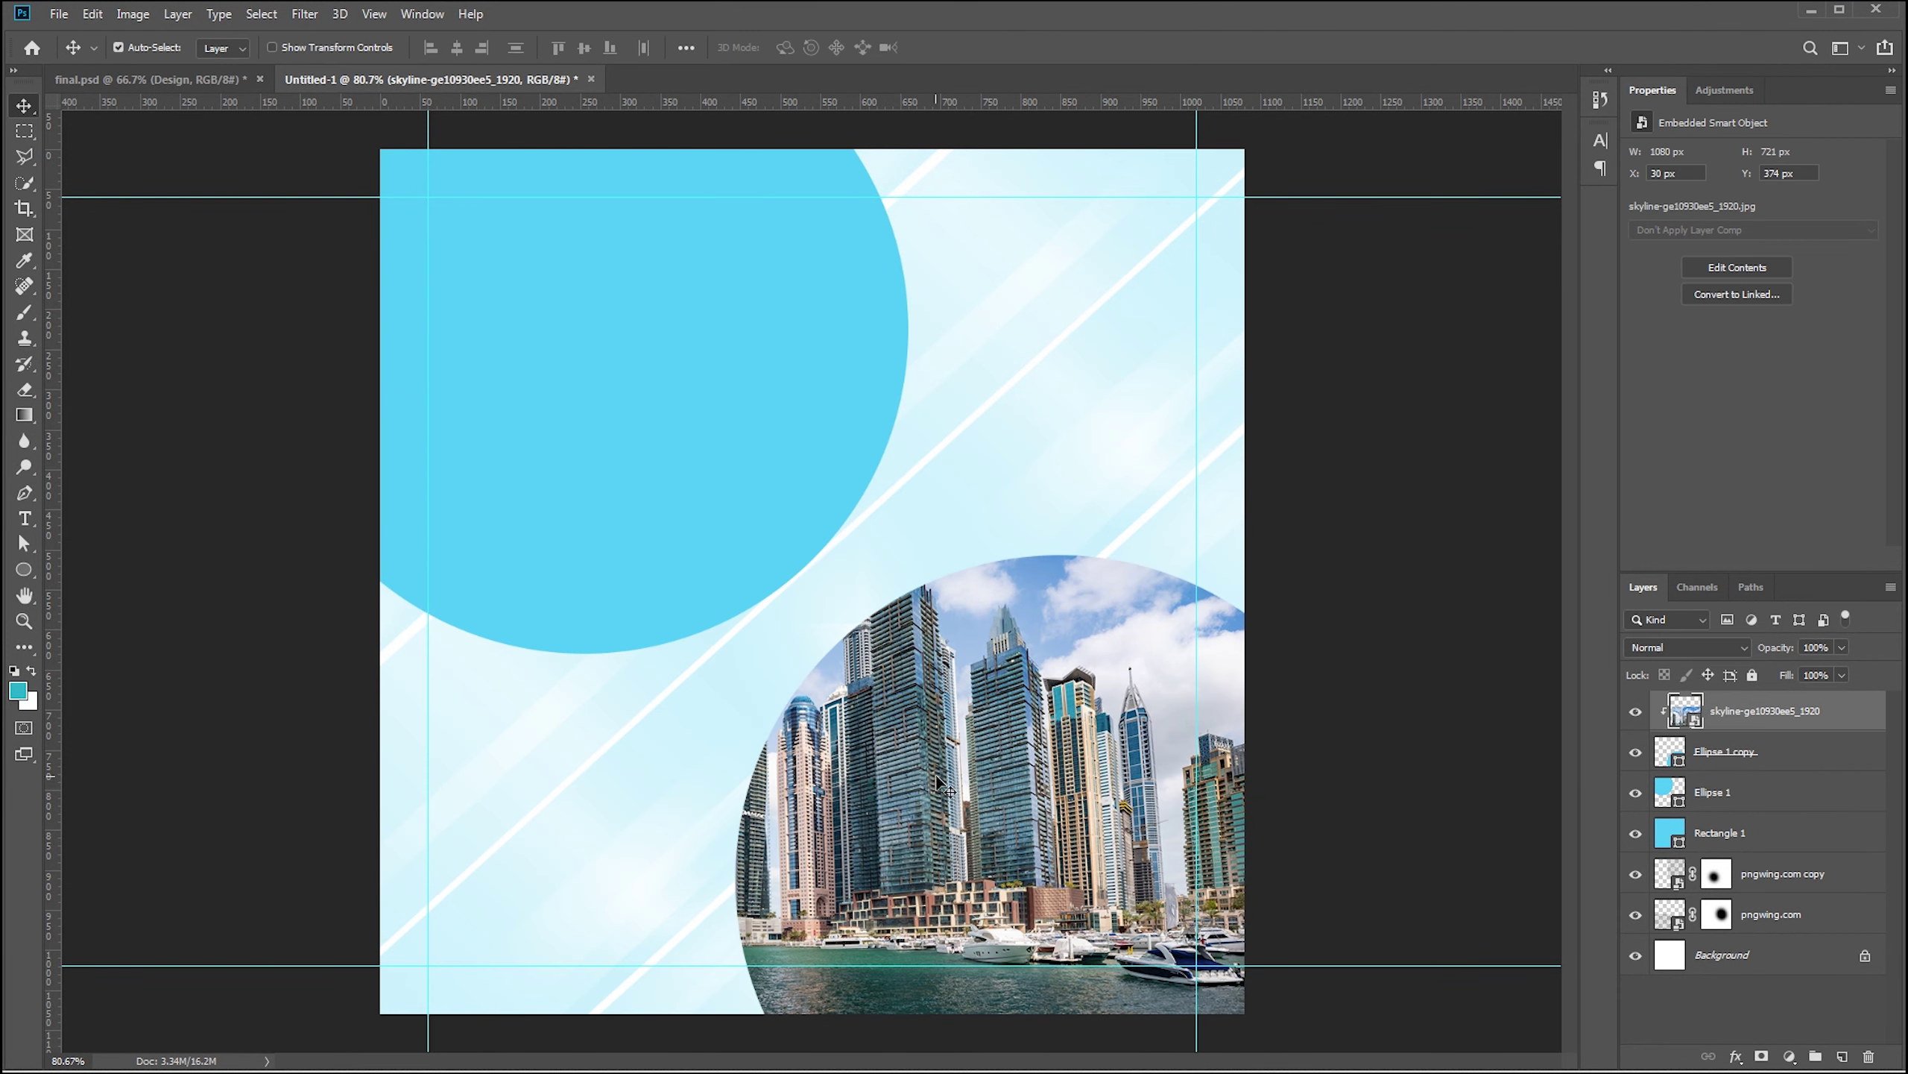
pyautogui.hotkey('ctrl', 't')
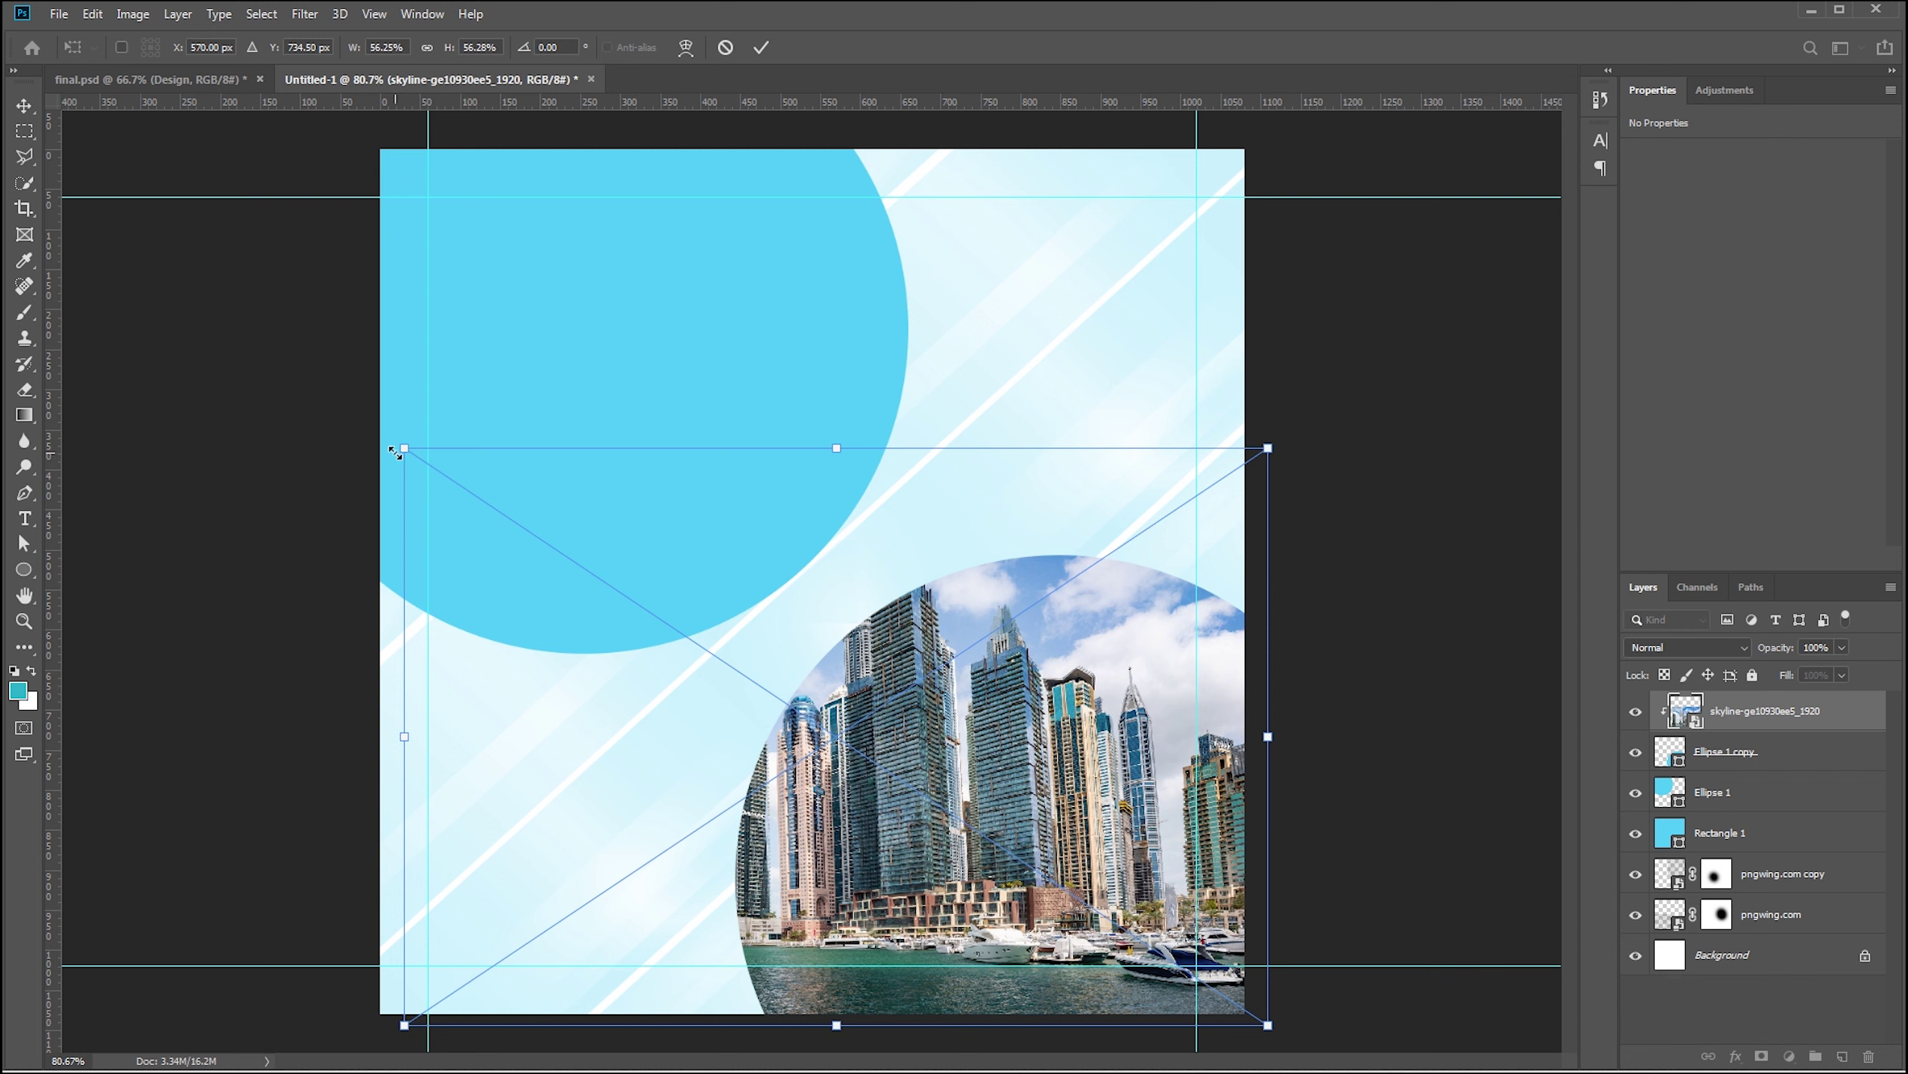
pyautogui.moveTo(406, 449); pyautogui.dragTo(519, 528)
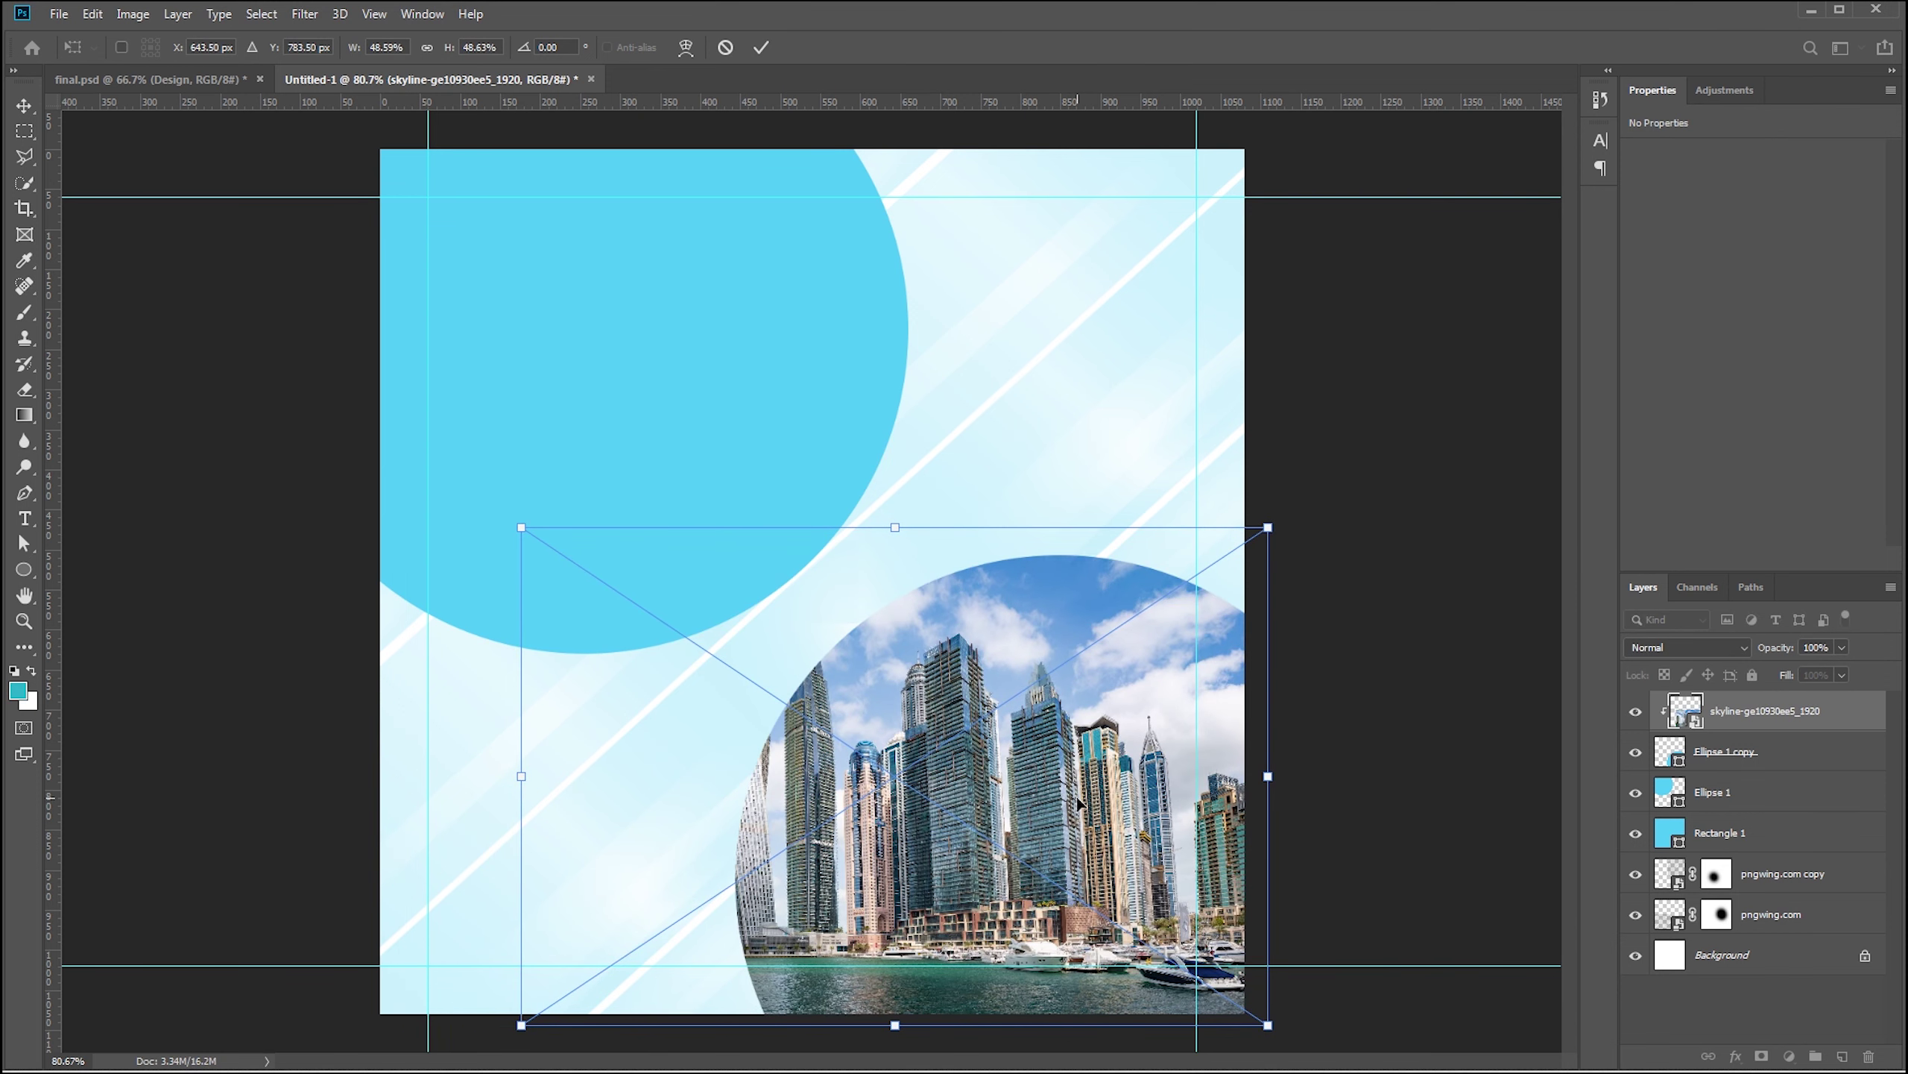
pyautogui.moveTo(1079, 800); pyautogui.dragTo(1079, 811)
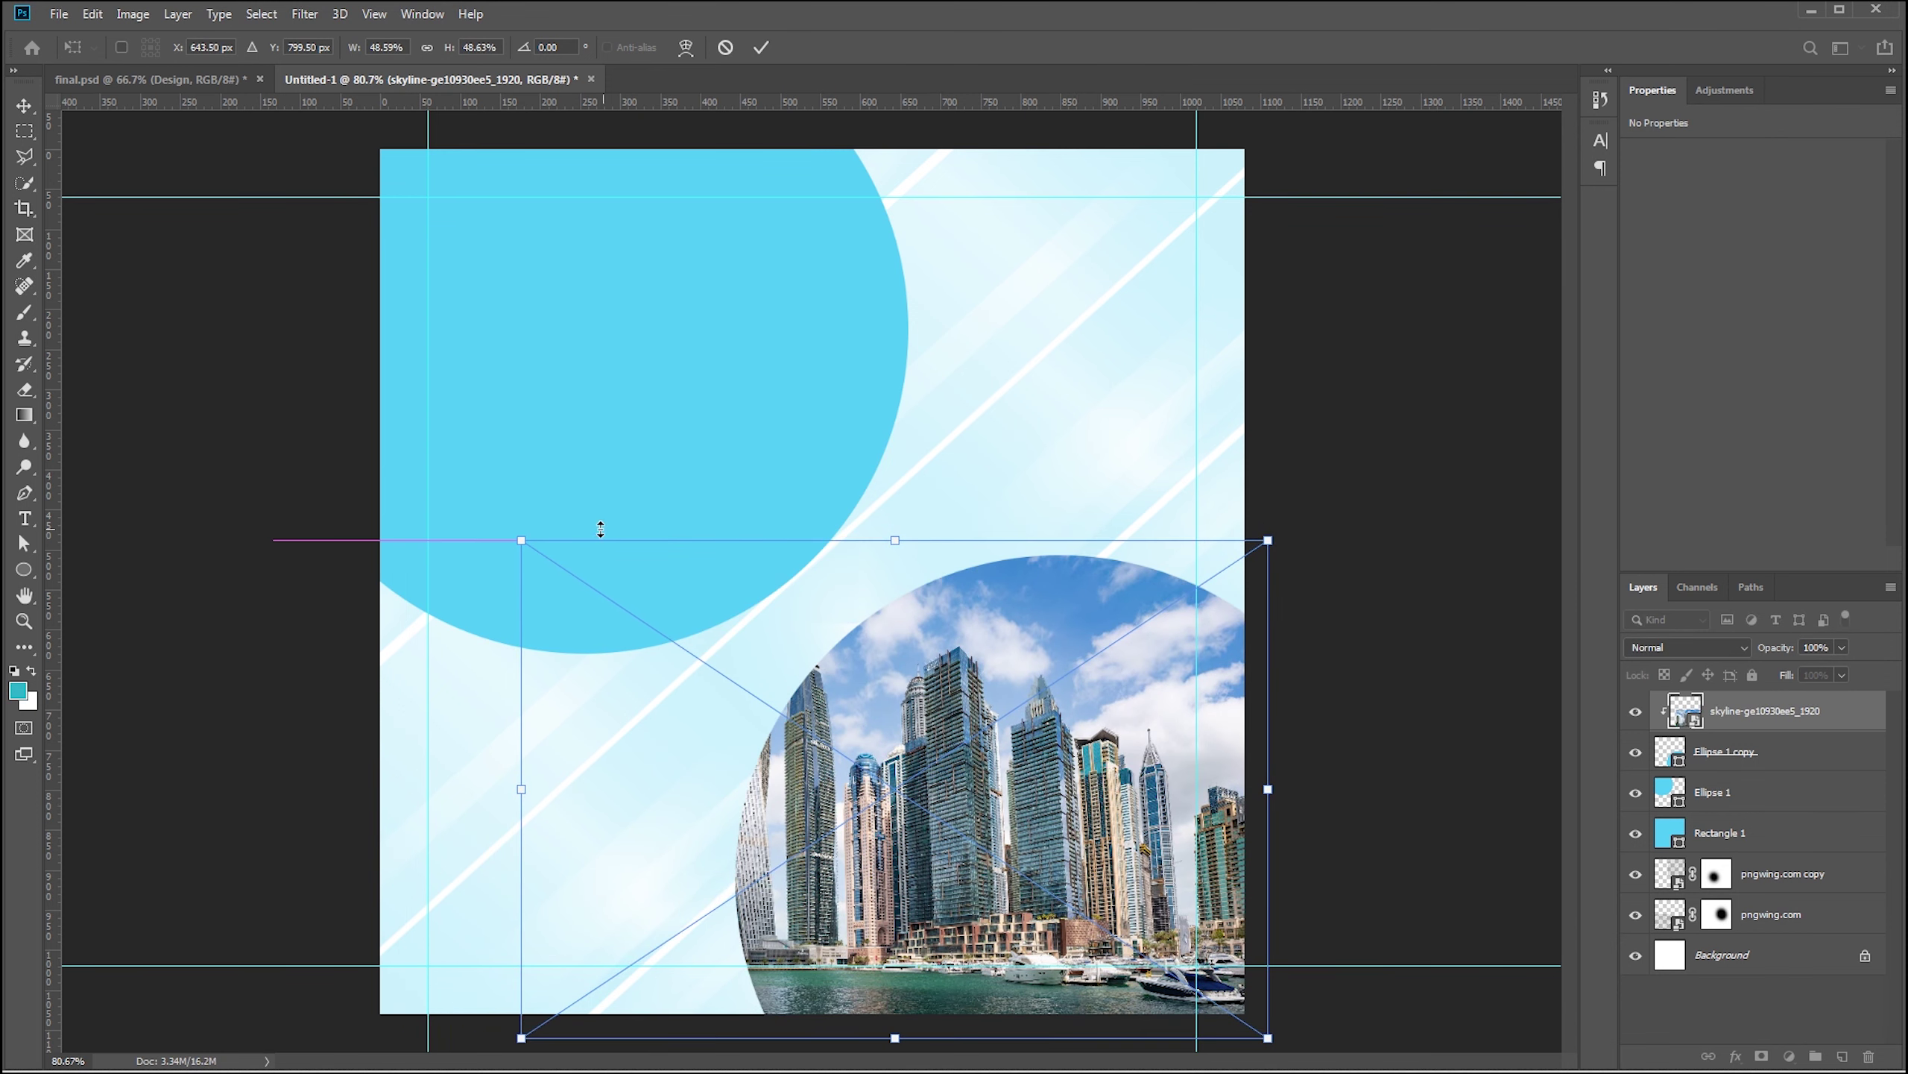
pyautogui.press('Return')
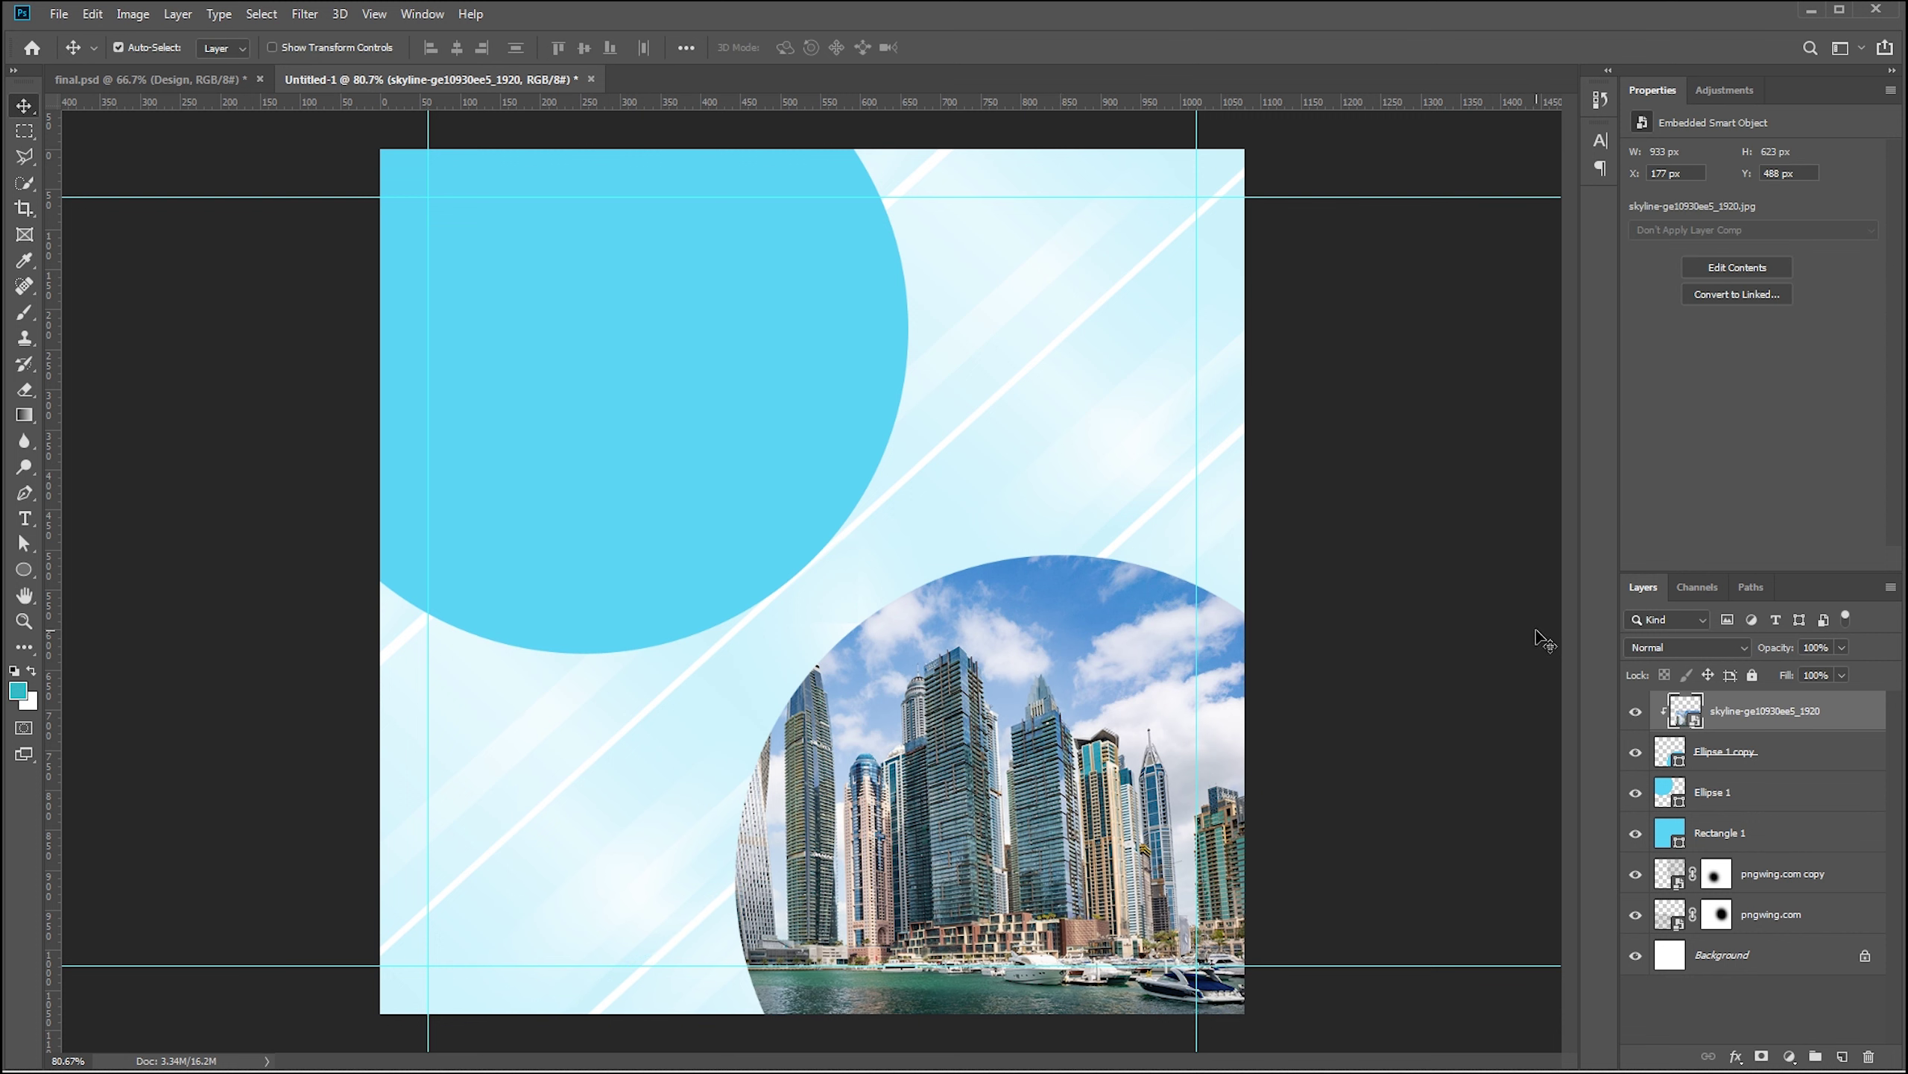
# Lower the skyline layer's opacity to 22%
pyautogui.click(1844, 649)
pyautogui.moveTo(1810, 672); pyautogui.dragTo(1773, 674)
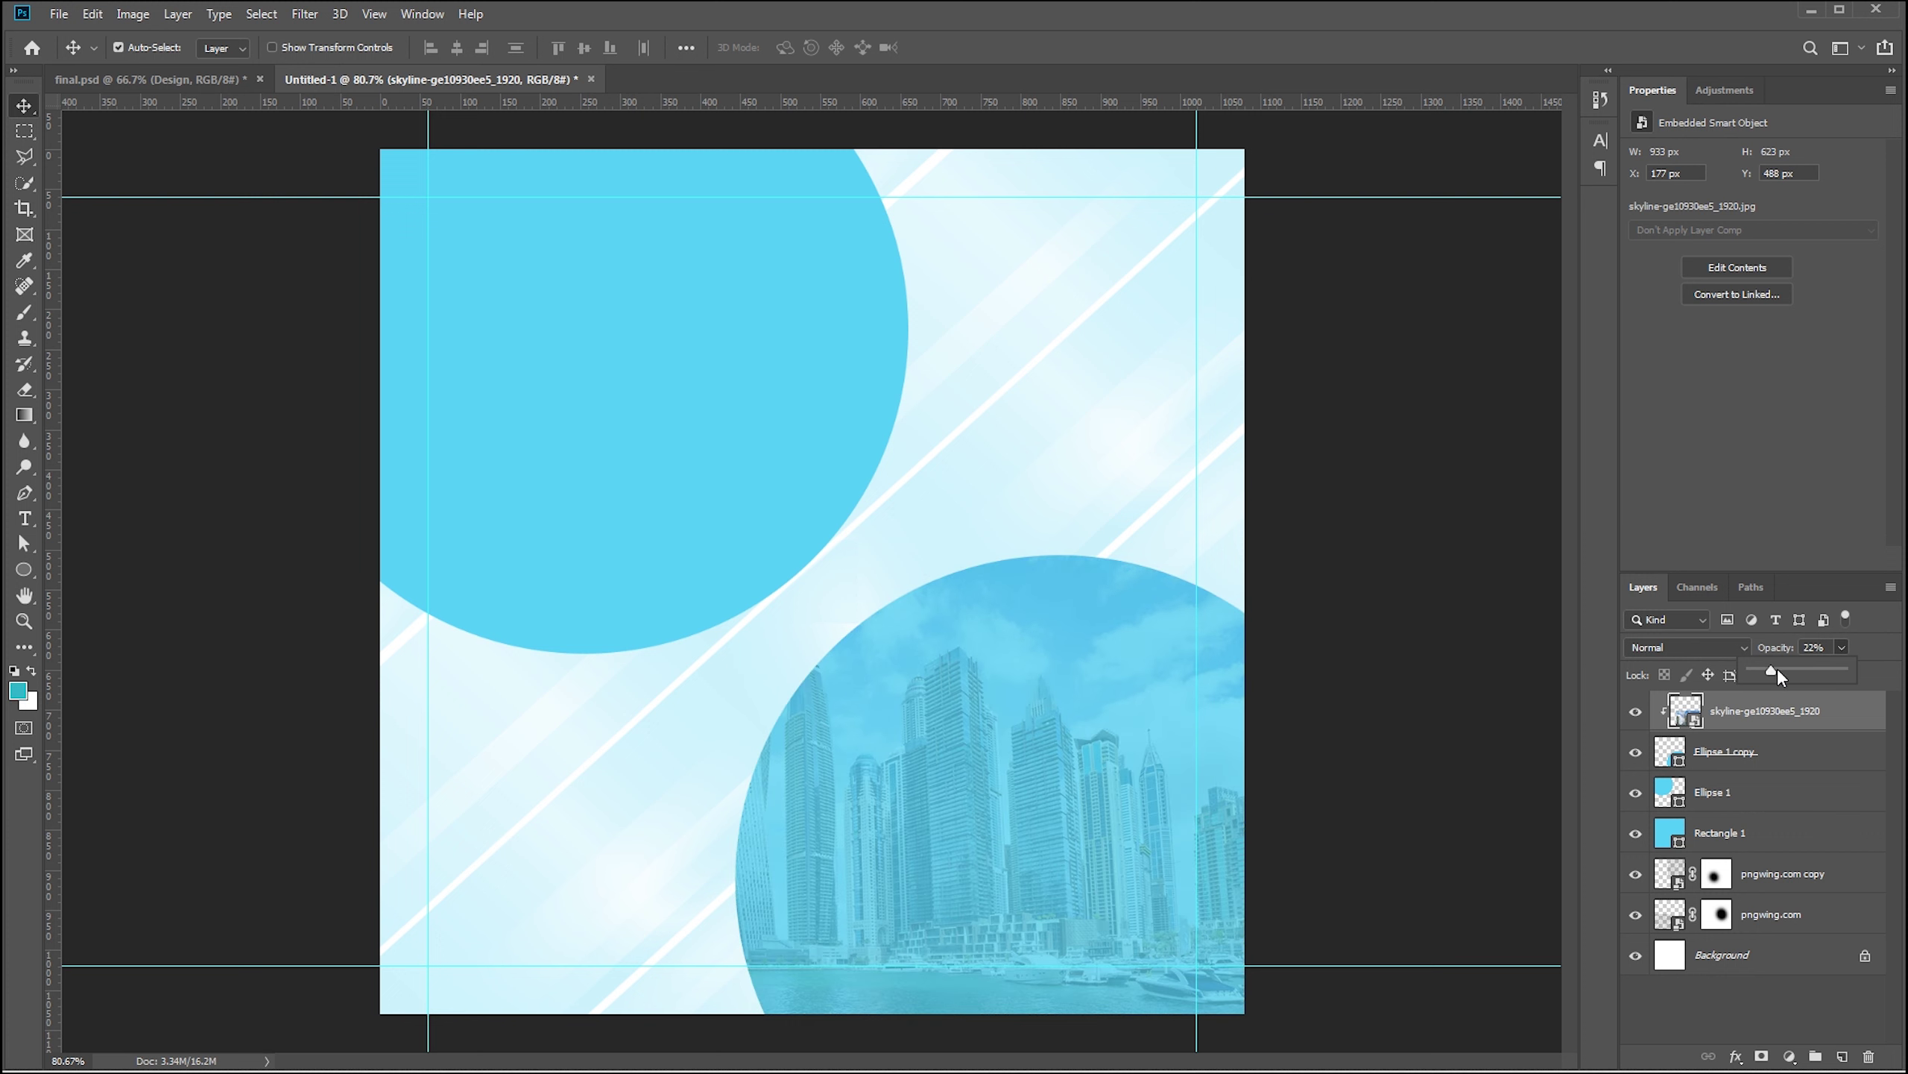
pyautogui.press('Return')
# Place the businesswoman-with-laptop cutout on the right side, standing over the lower circle
pyautogui.moveTo(276, 618); pyautogui.dragTo(969, 653)
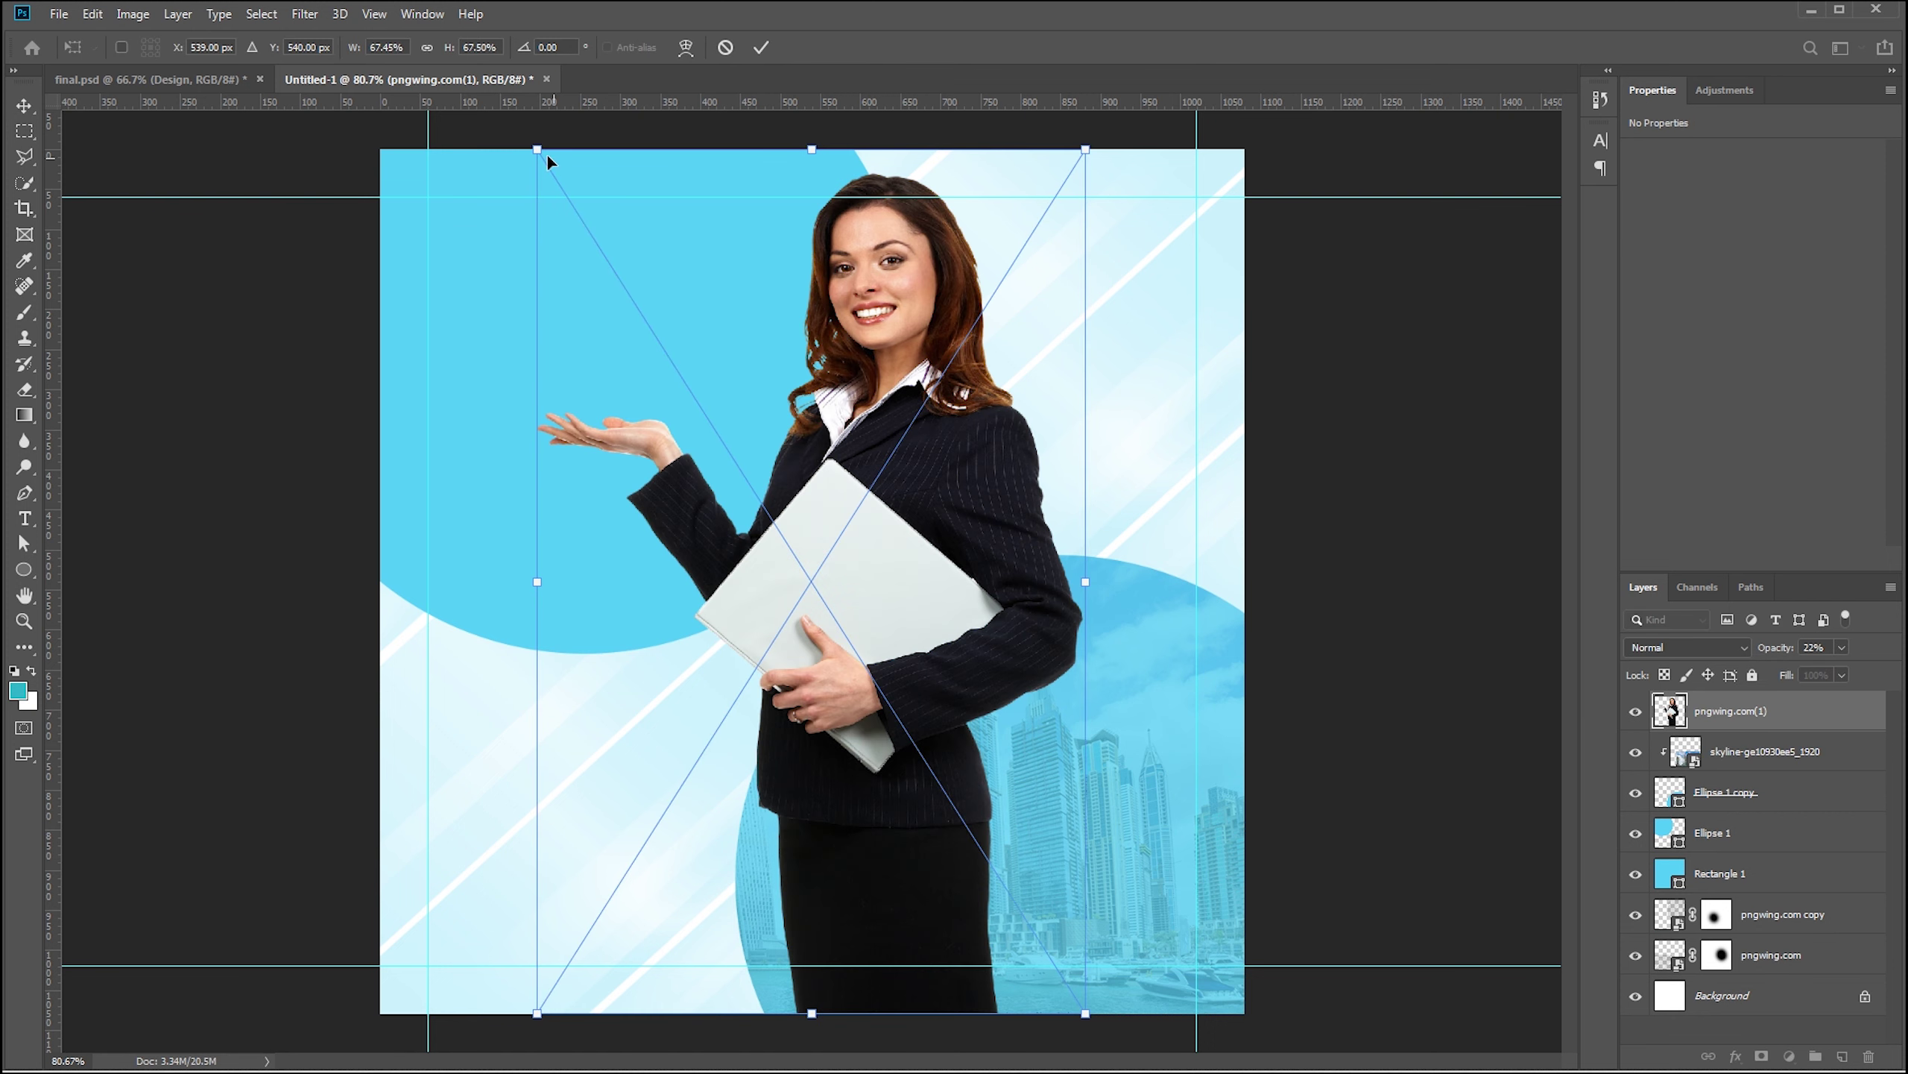
pyautogui.moveTo(883, 530); pyautogui.dragTo(996, 713)
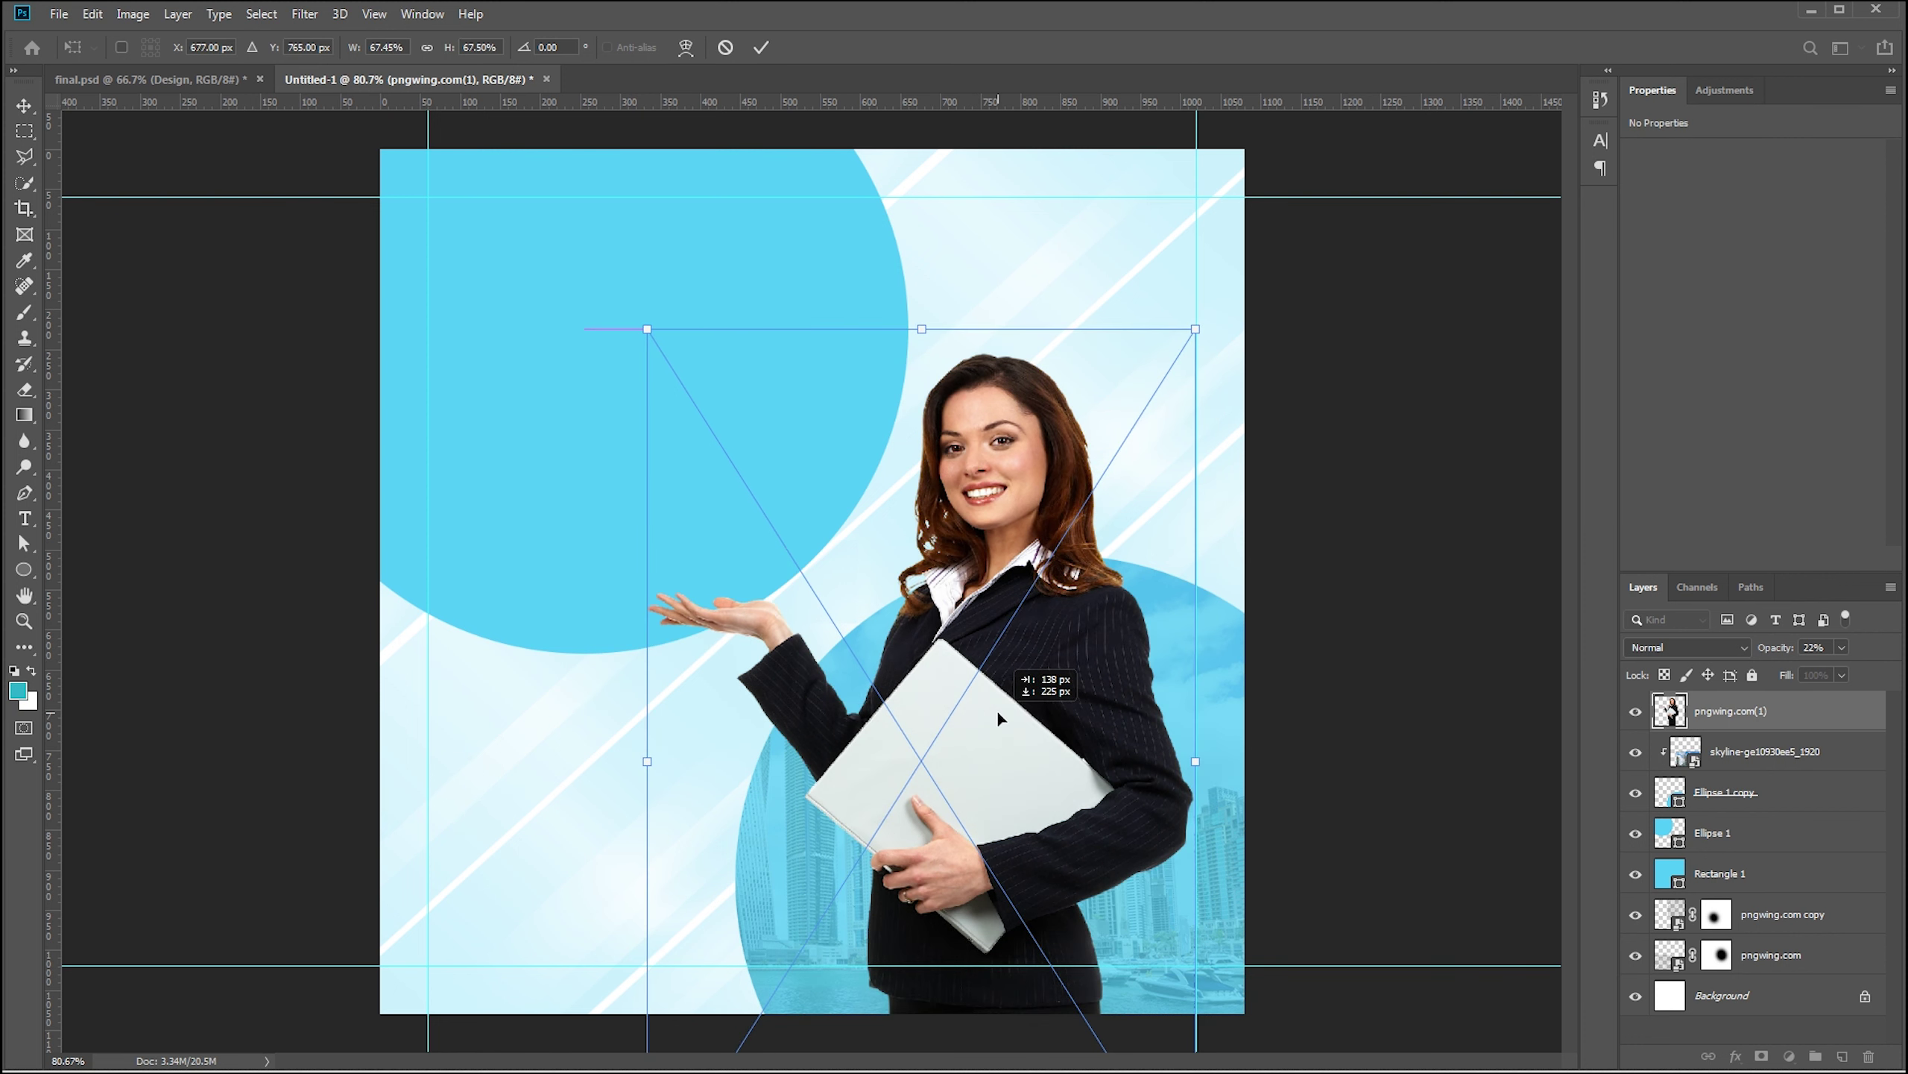
pyautogui.moveTo(1000, 715); pyautogui.dragTo(1019, 715)
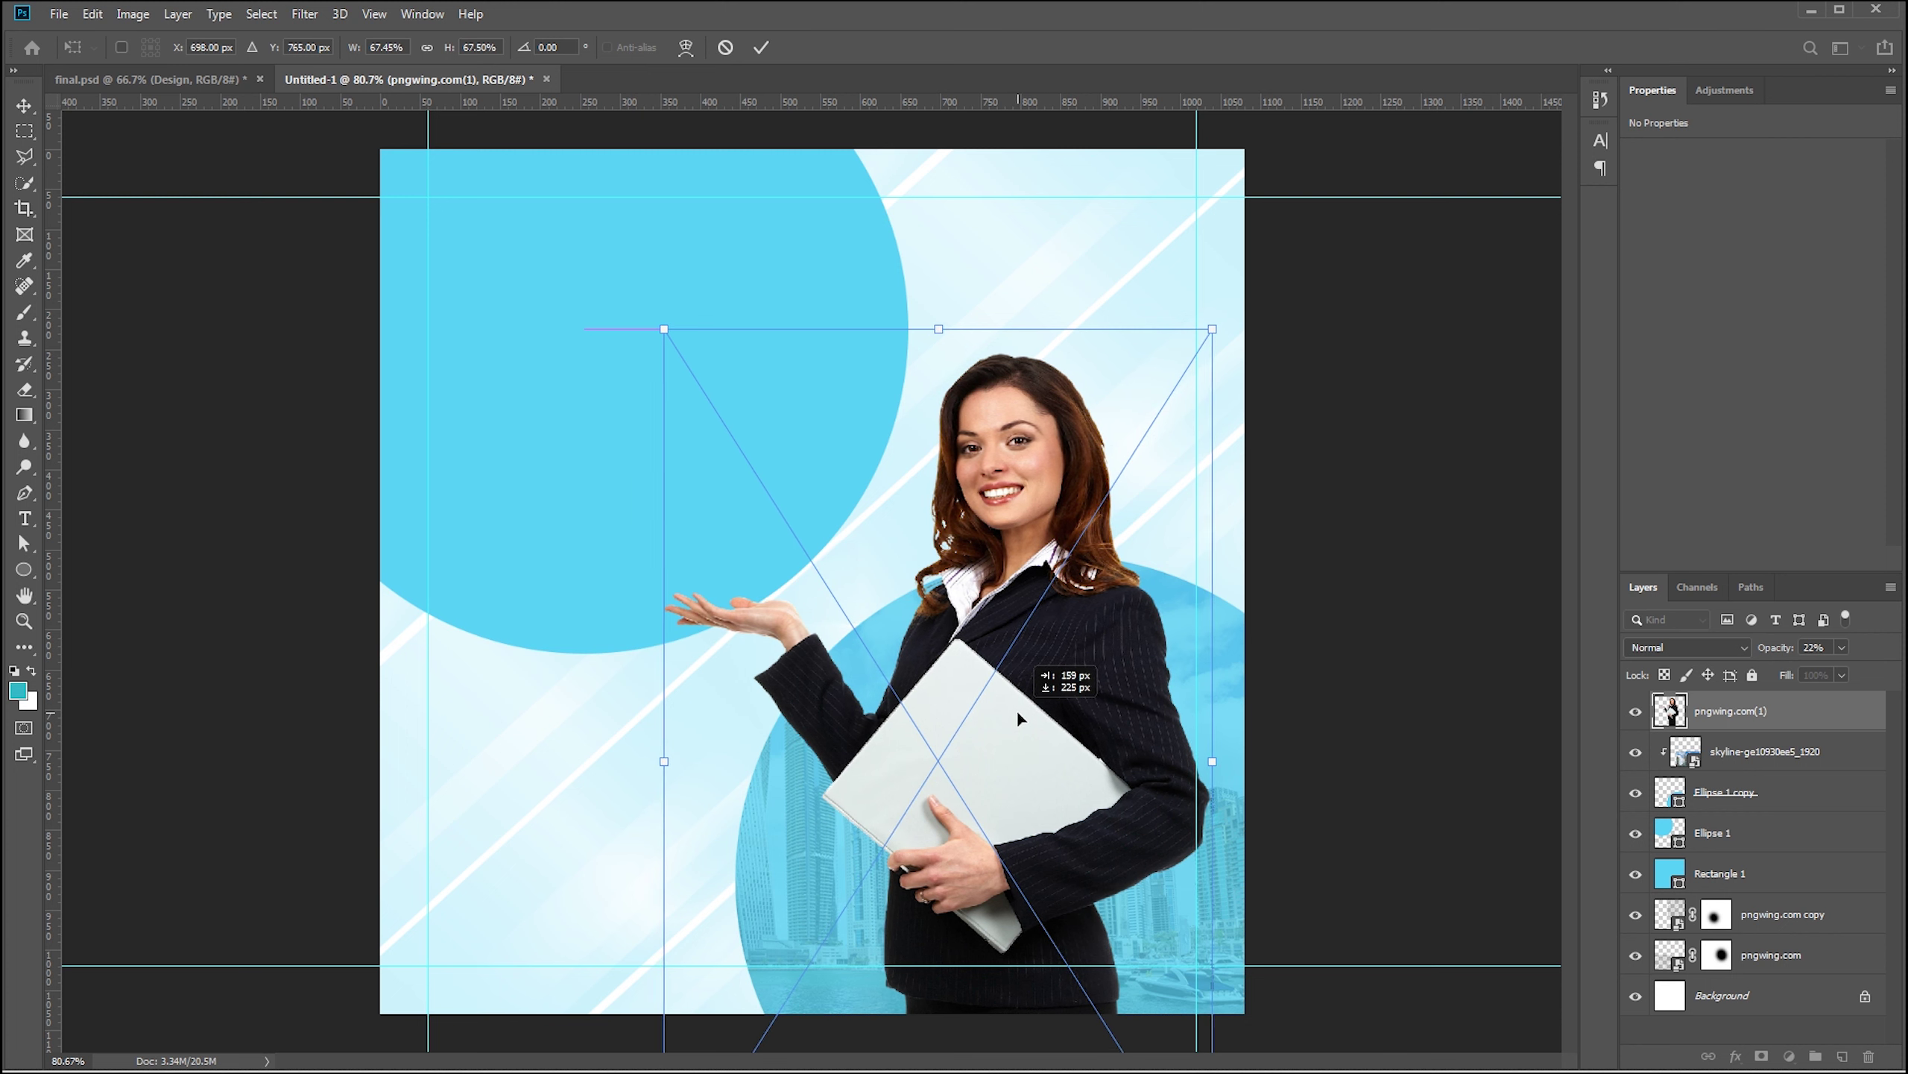
pyautogui.moveTo(1018, 717); pyautogui.dragTo(1019, 717)
pyautogui.press('Return')
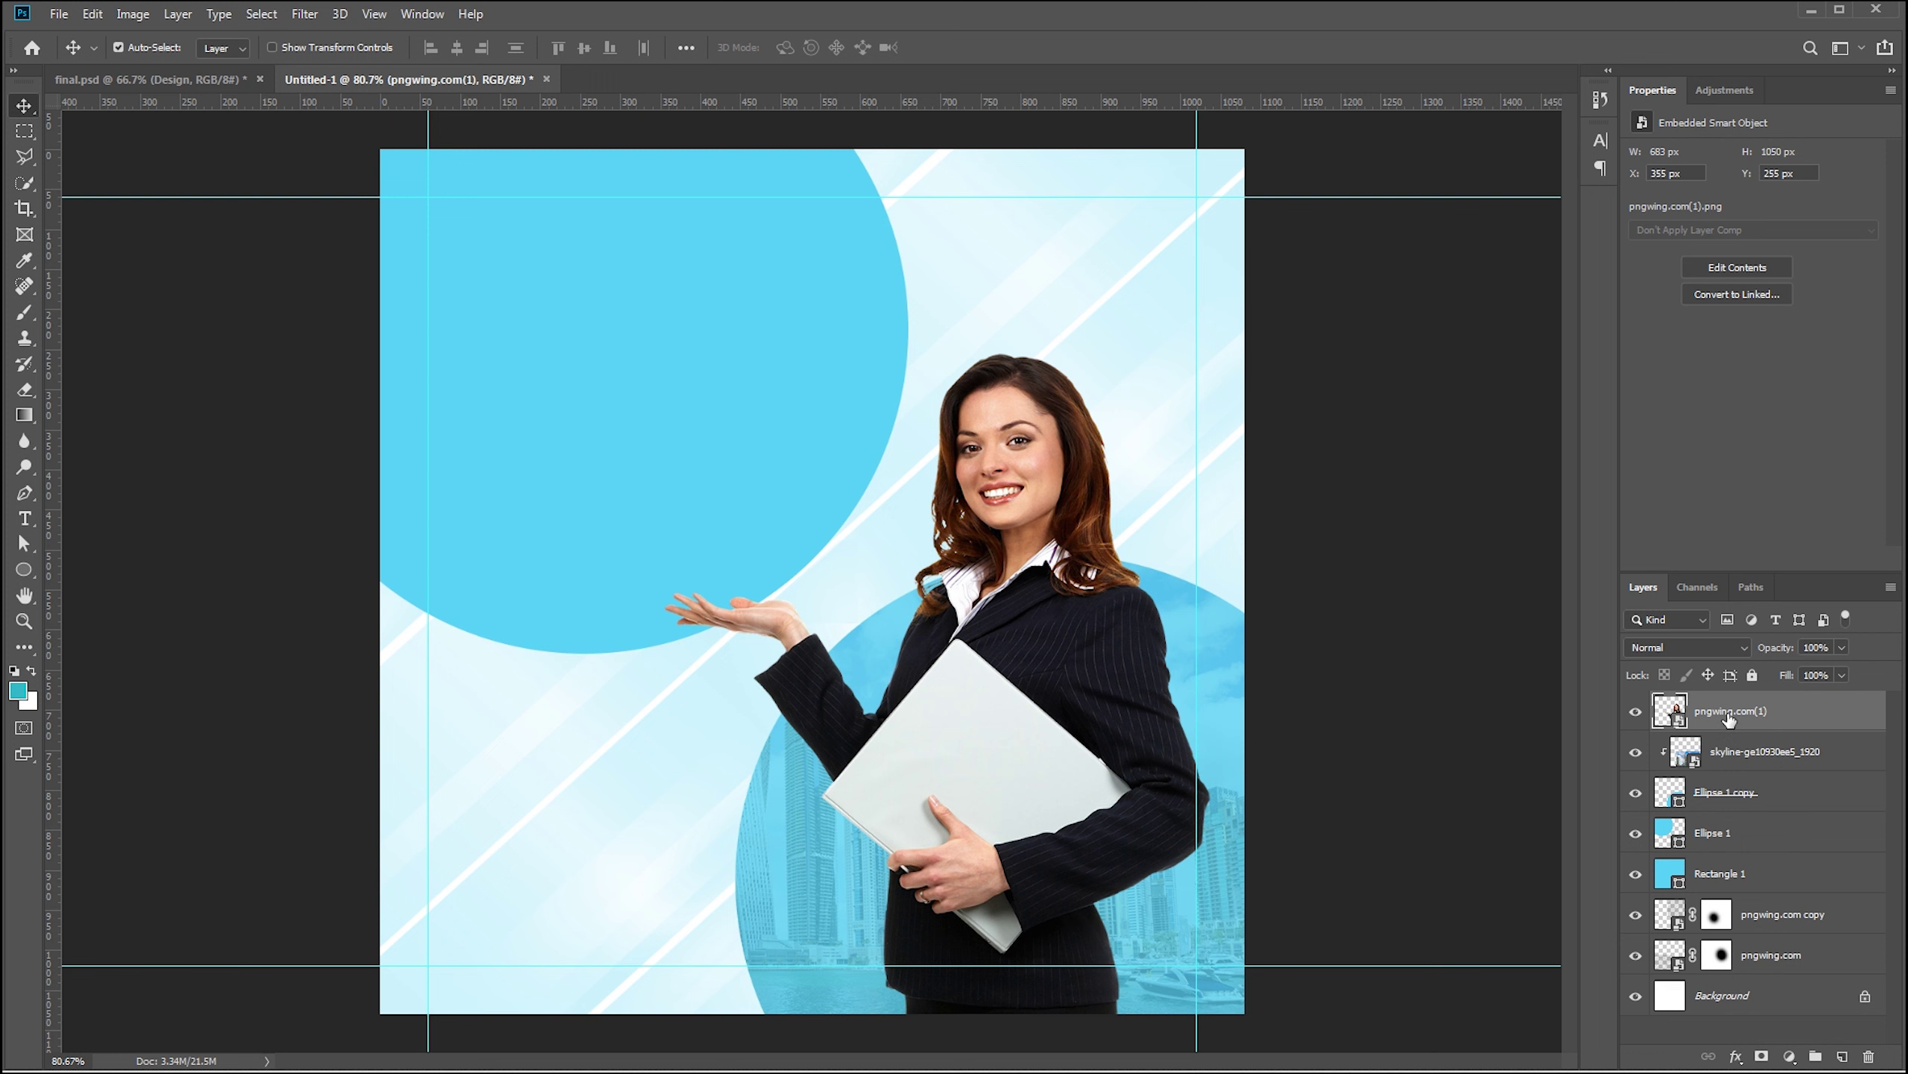
pyautogui.press('ctrl')
# Group the woman cutout layer into a group named Image and collapse it
pyautogui.hotkey('ctrl', 'g')
pyautogui.doubleClick(1714, 702)
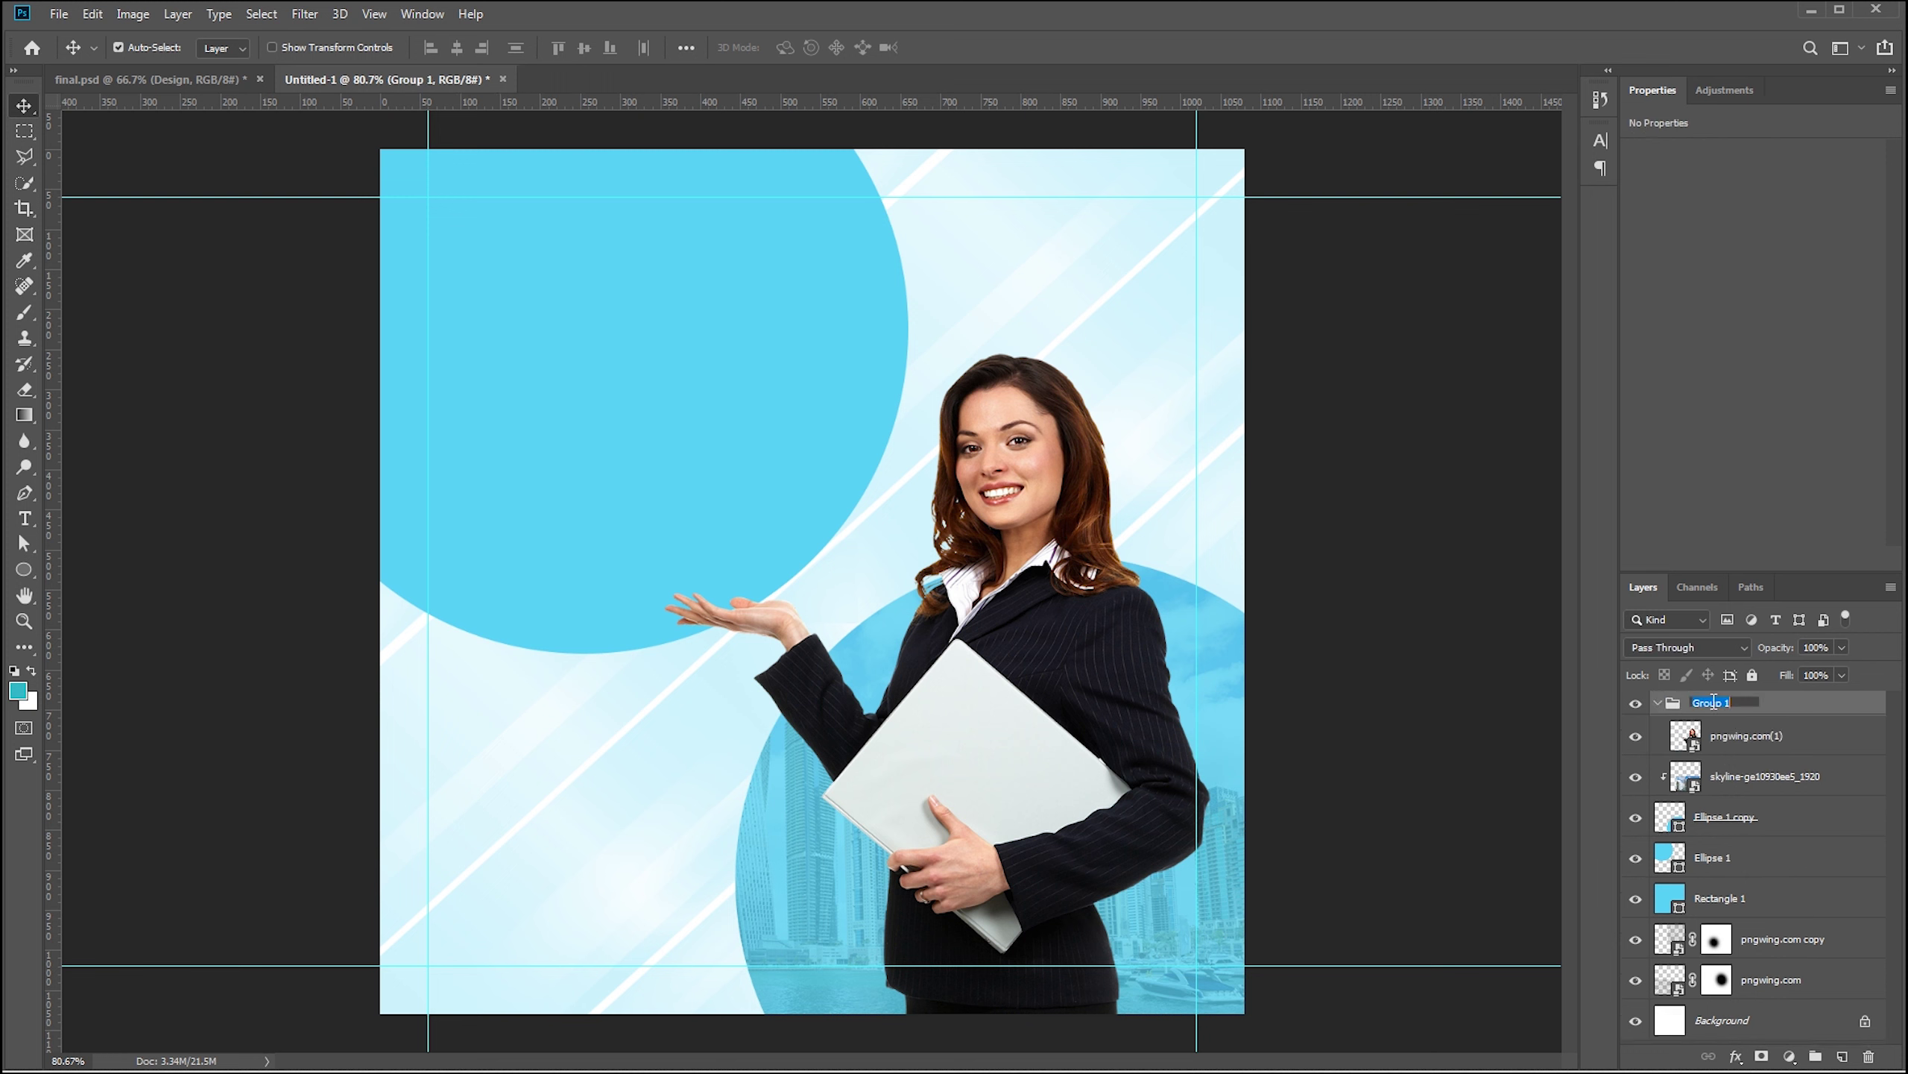
pyautogui.press('BackSpace')
pyautogui.write('Image')
pyautogui.press('Return')
pyautogui.click(1739, 738)
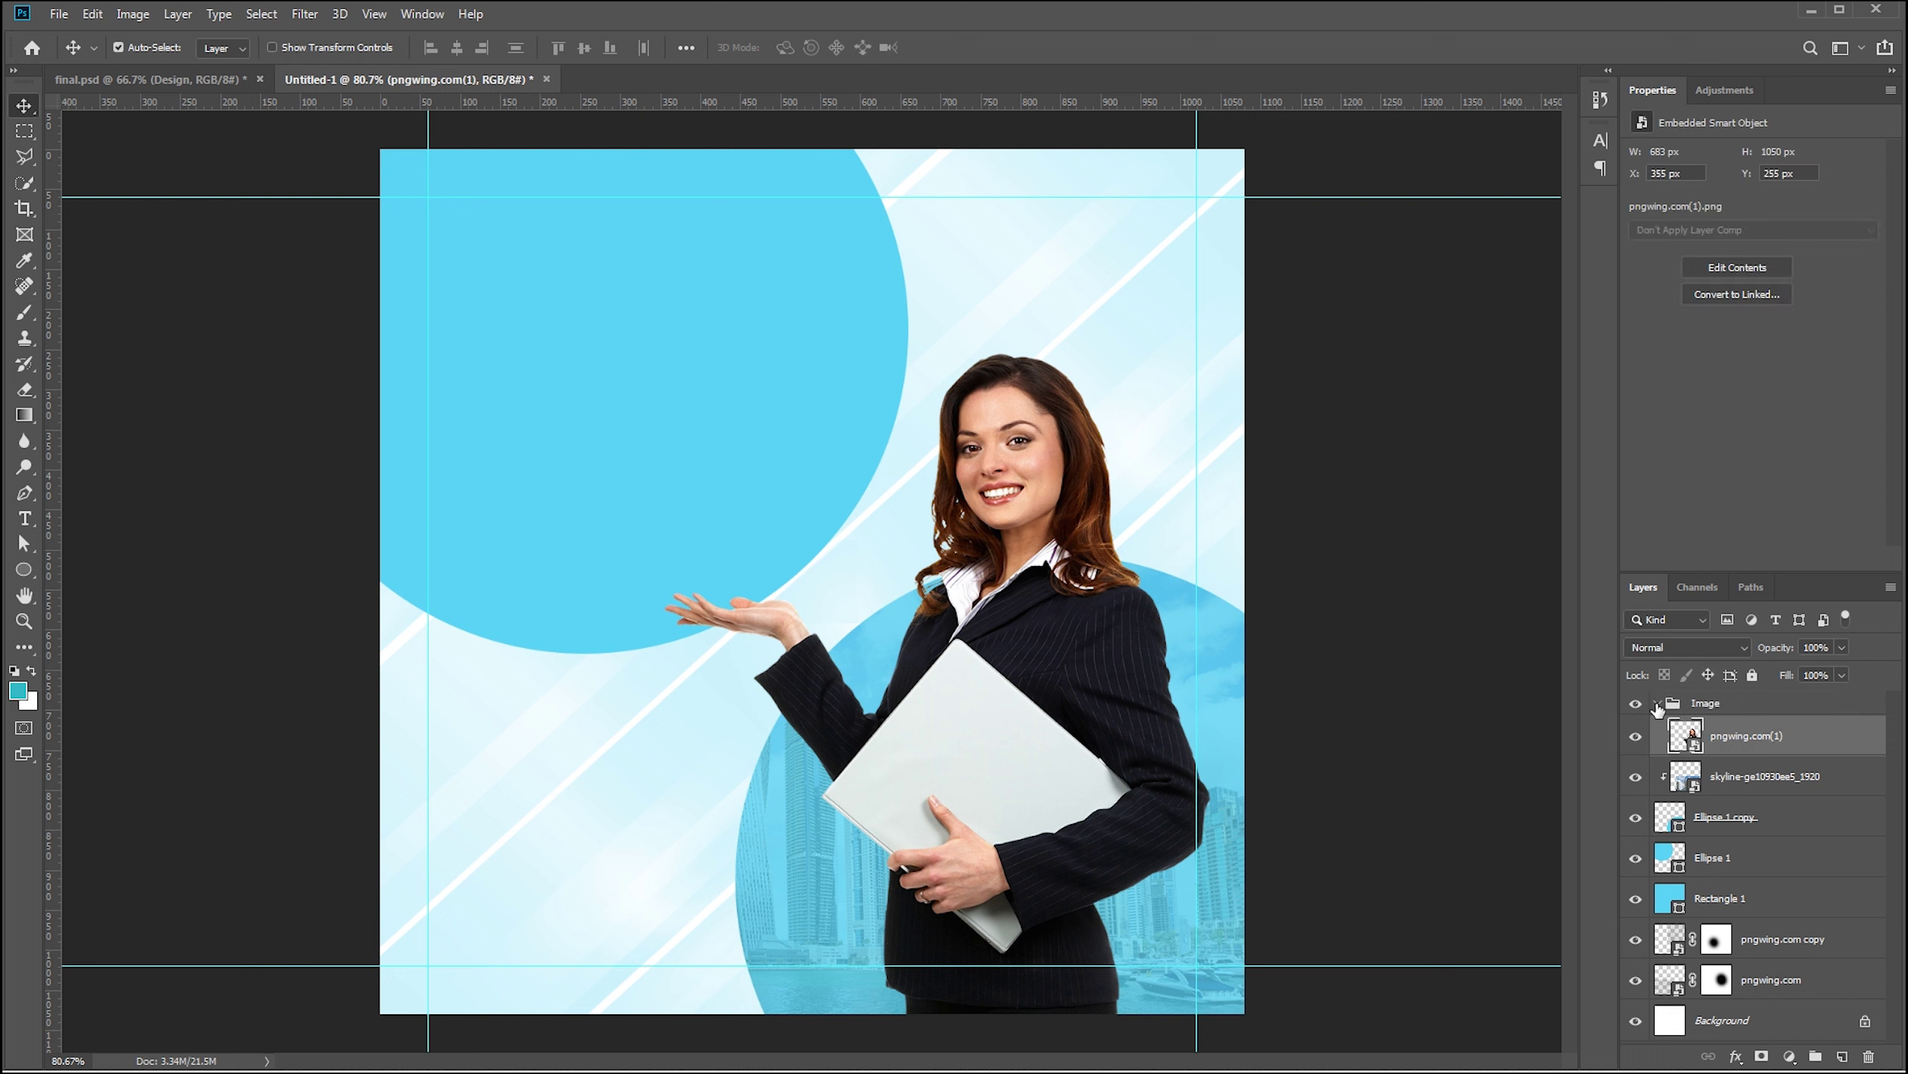
pyautogui.click(1658, 702)
# Group the skyline through texture layers into a group named Design
pyautogui.click(1746, 748)
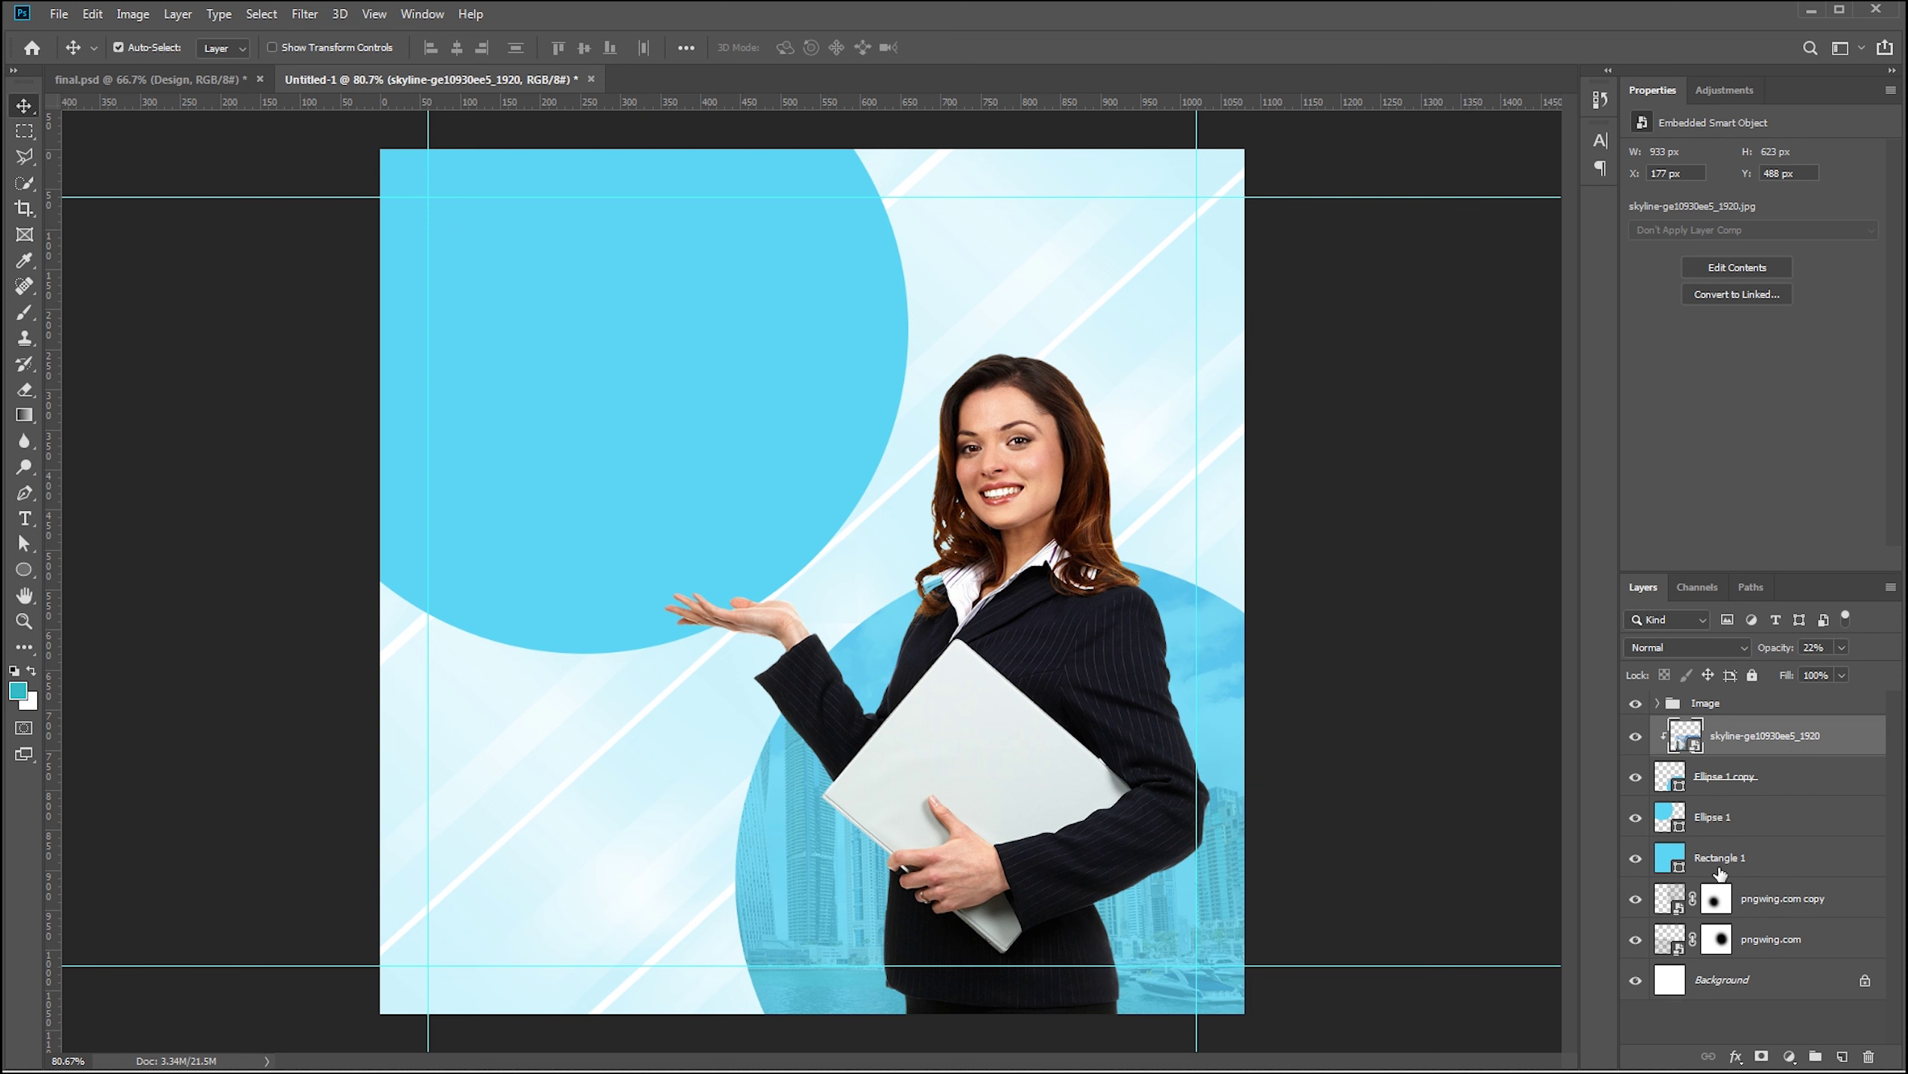
pyautogui.keyDown('shift'); pyautogui.click(1773, 941); pyautogui.keyUp('shift')
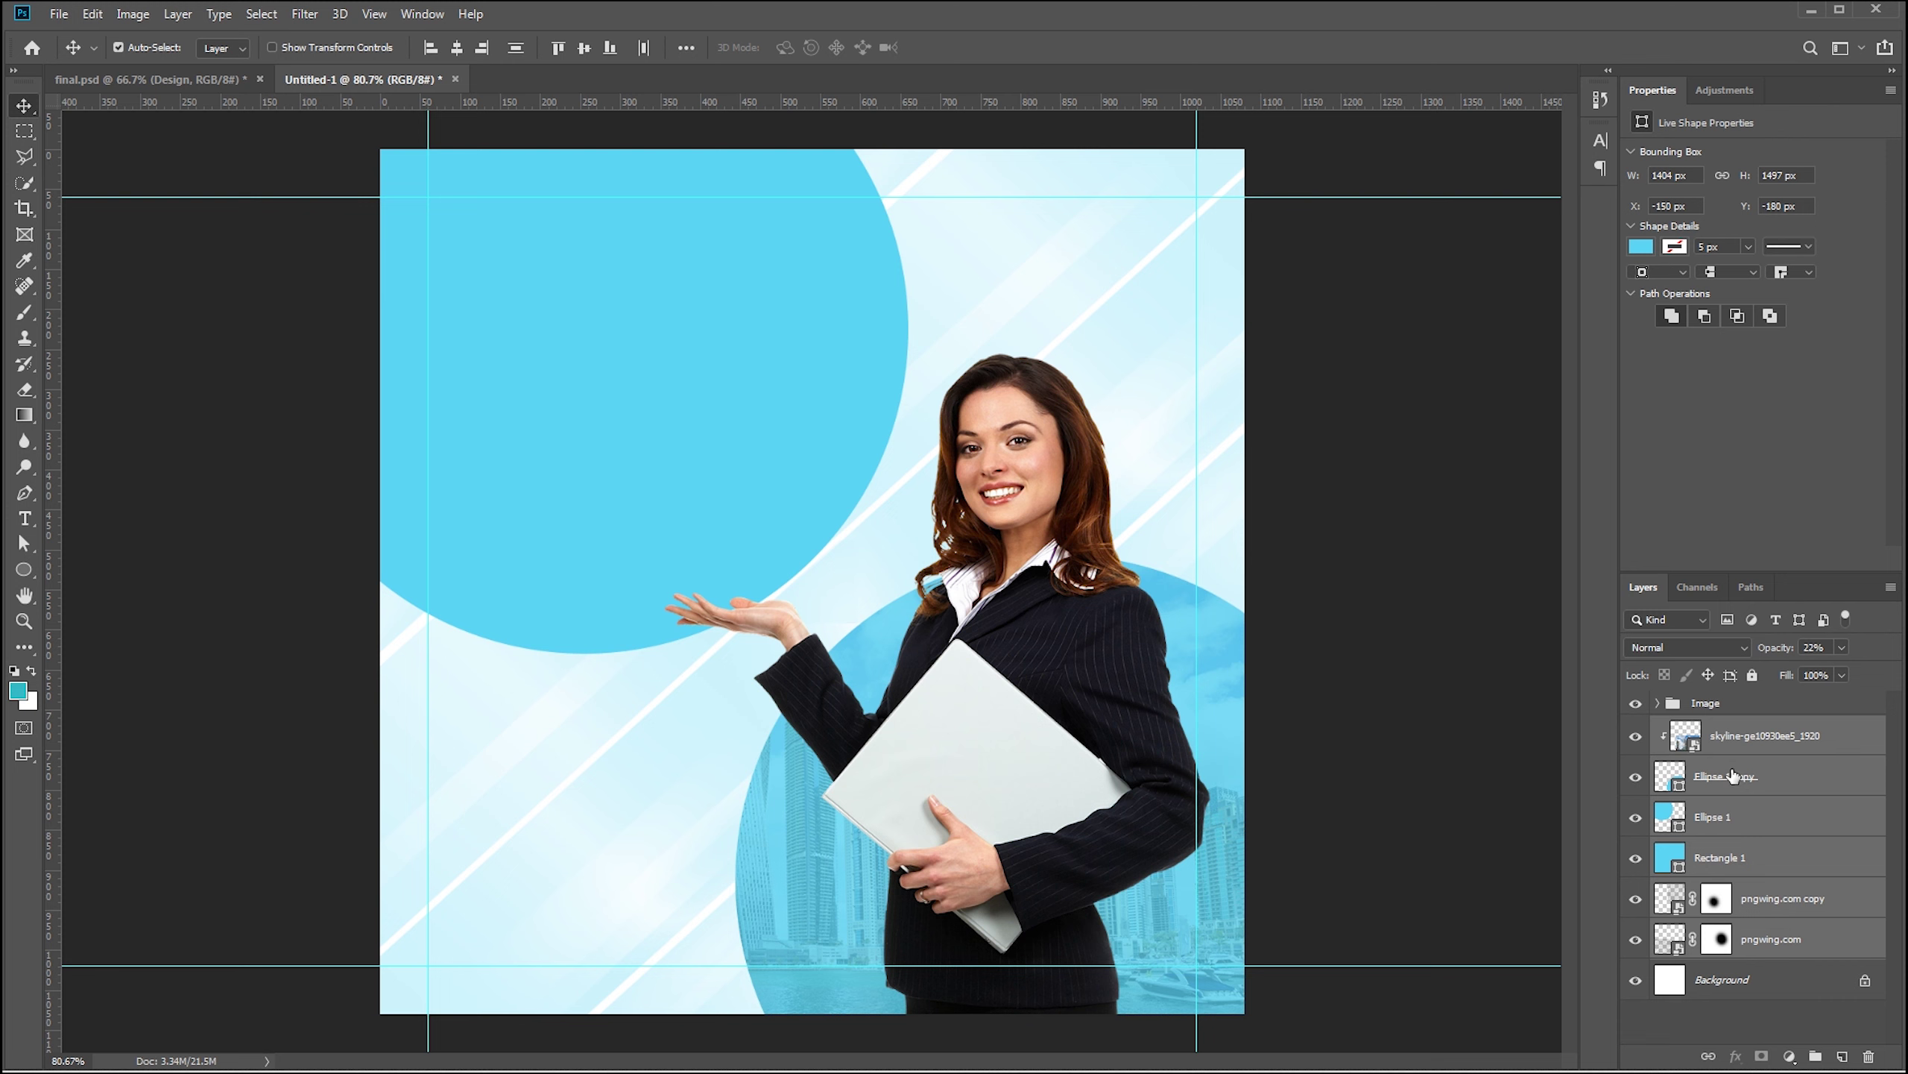
pyautogui.press('ctrl')
pyautogui.hotkey('ctrl', 'g')
pyautogui.doubleClick(1712, 727)
pyautogui.write('De')
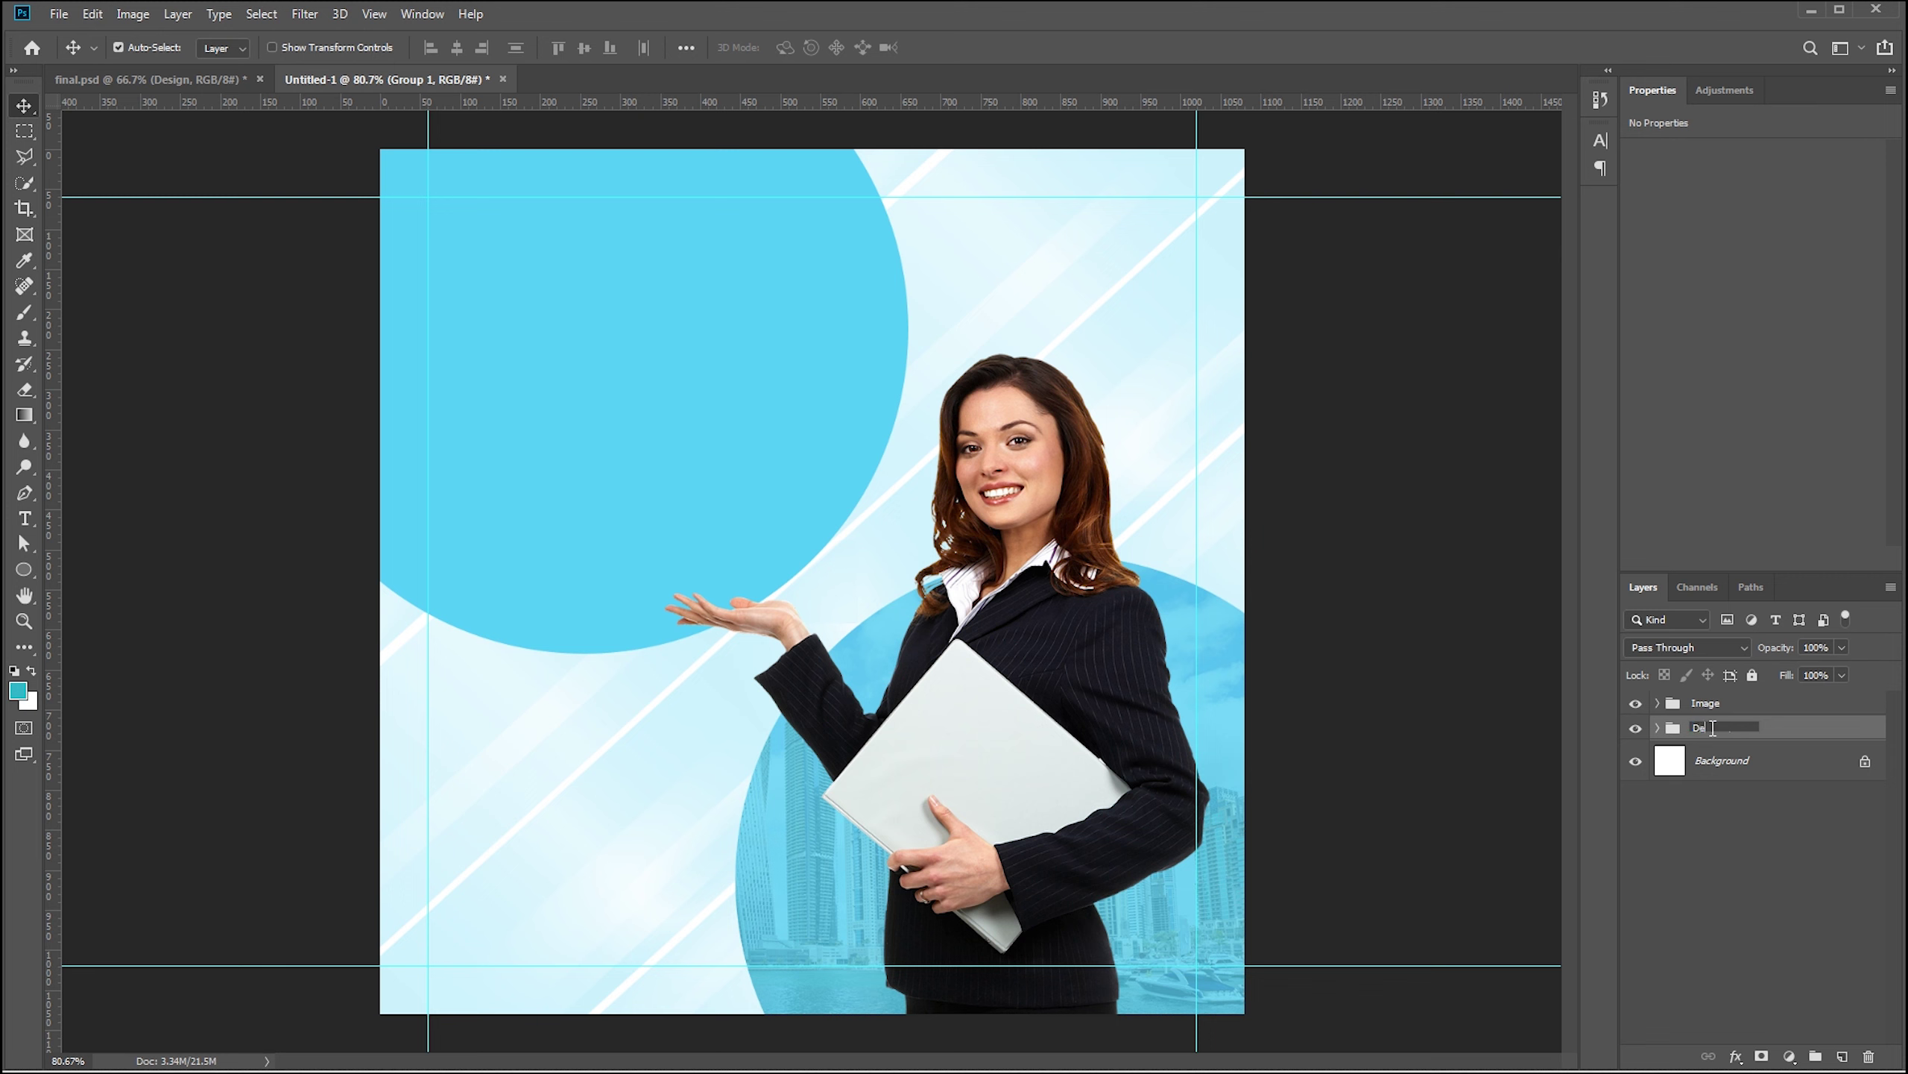
pyautogui.write('sign')
pyautogui.press('Return')
# Unlock the white base layer, group it as Background, and collapse the group
pyautogui.click(1865, 761)
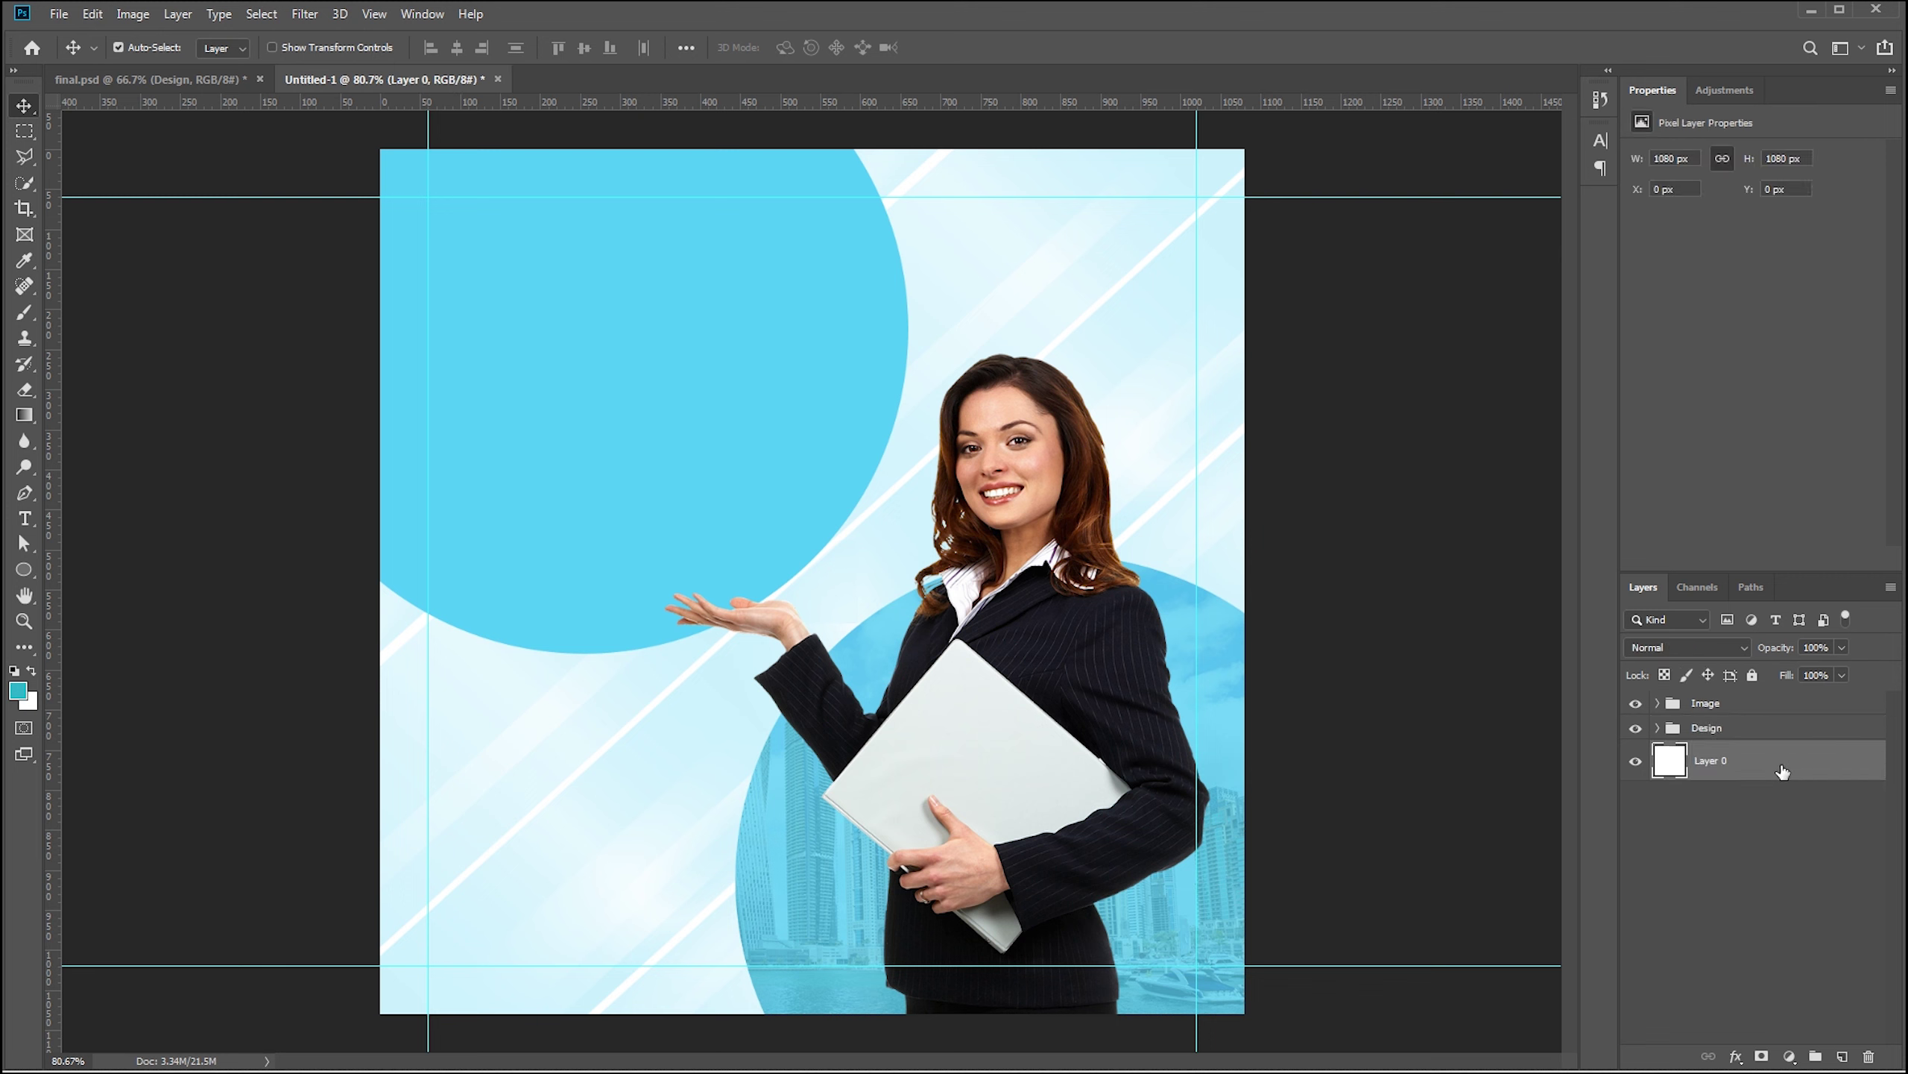
pyautogui.hotkey('ctrl', 'g')
pyautogui.doubleClick(1716, 753)
pyautogui.write('Background')
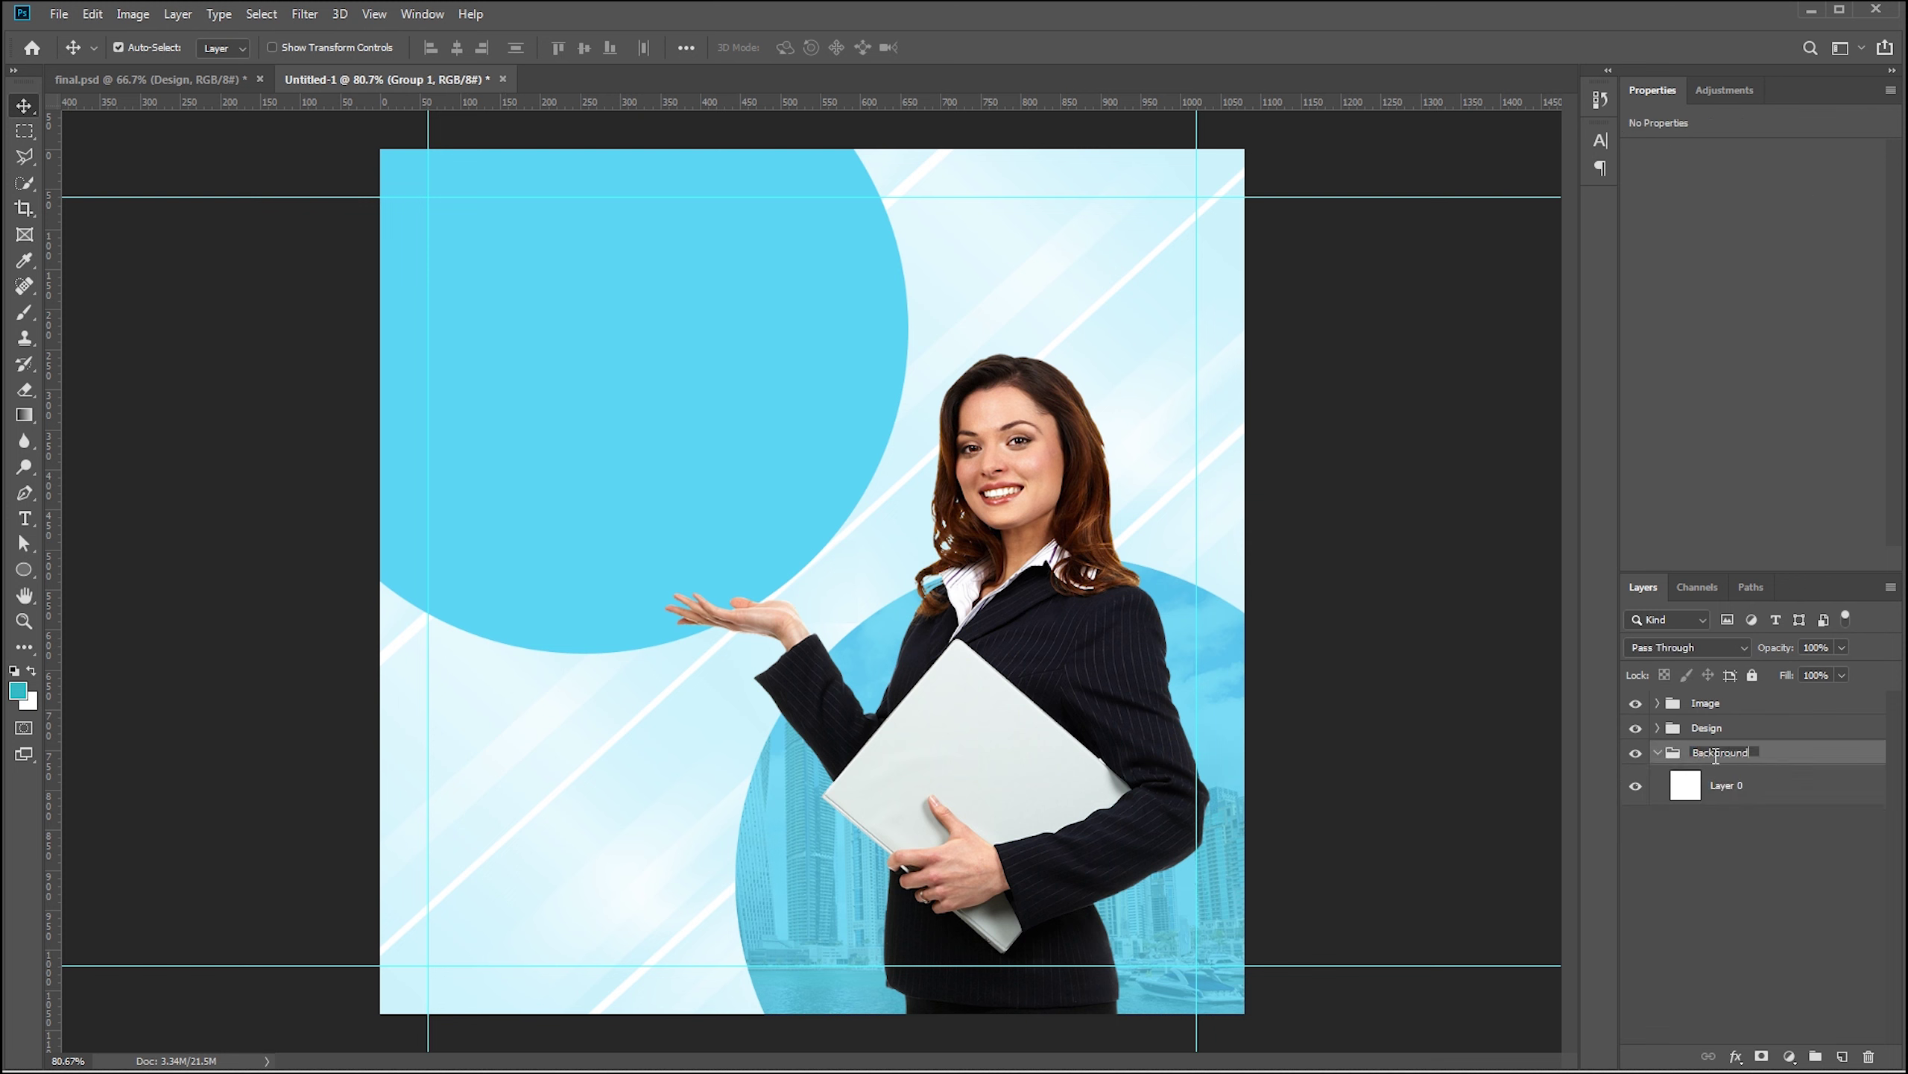
pyautogui.press('Return')
pyautogui.click(1656, 752)
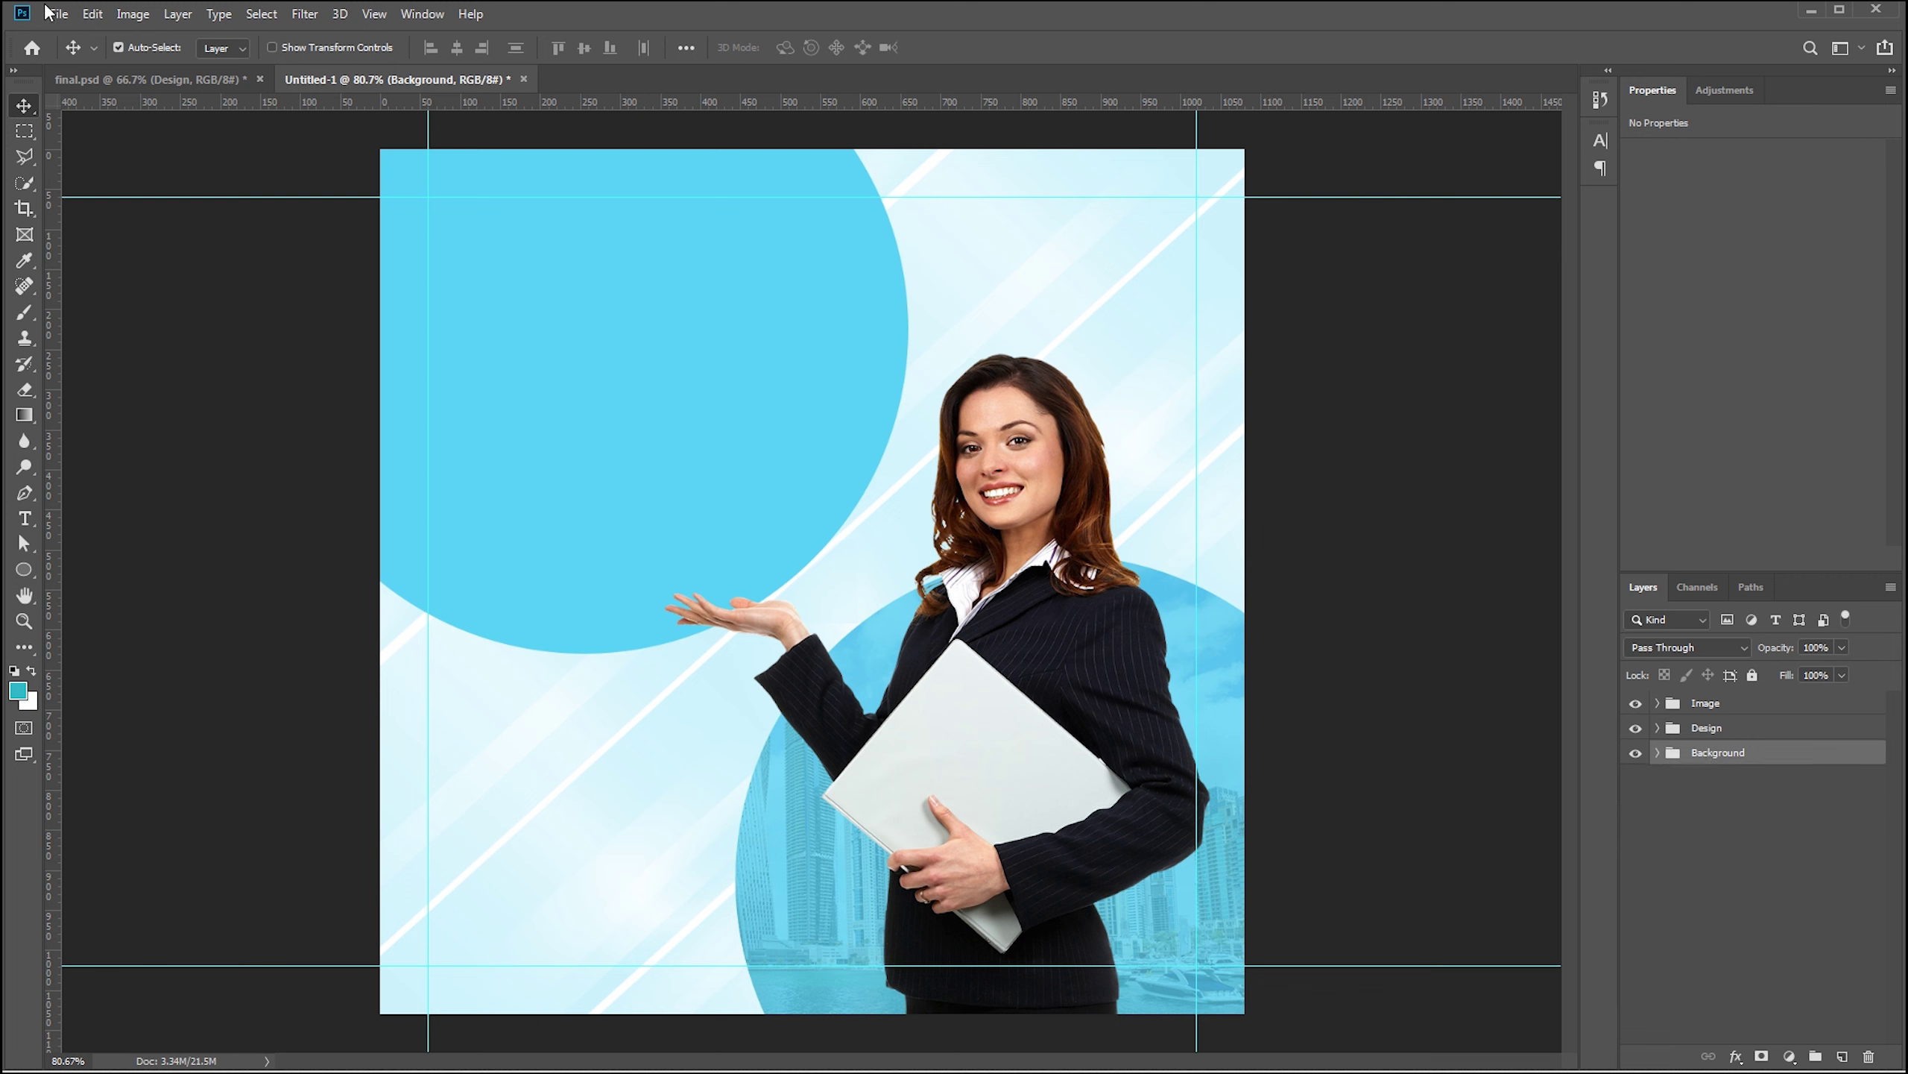
# Copy the Logo group from final.psd to the top of the stack, in the top-left guide corner
pyautogui.click(125, 79)
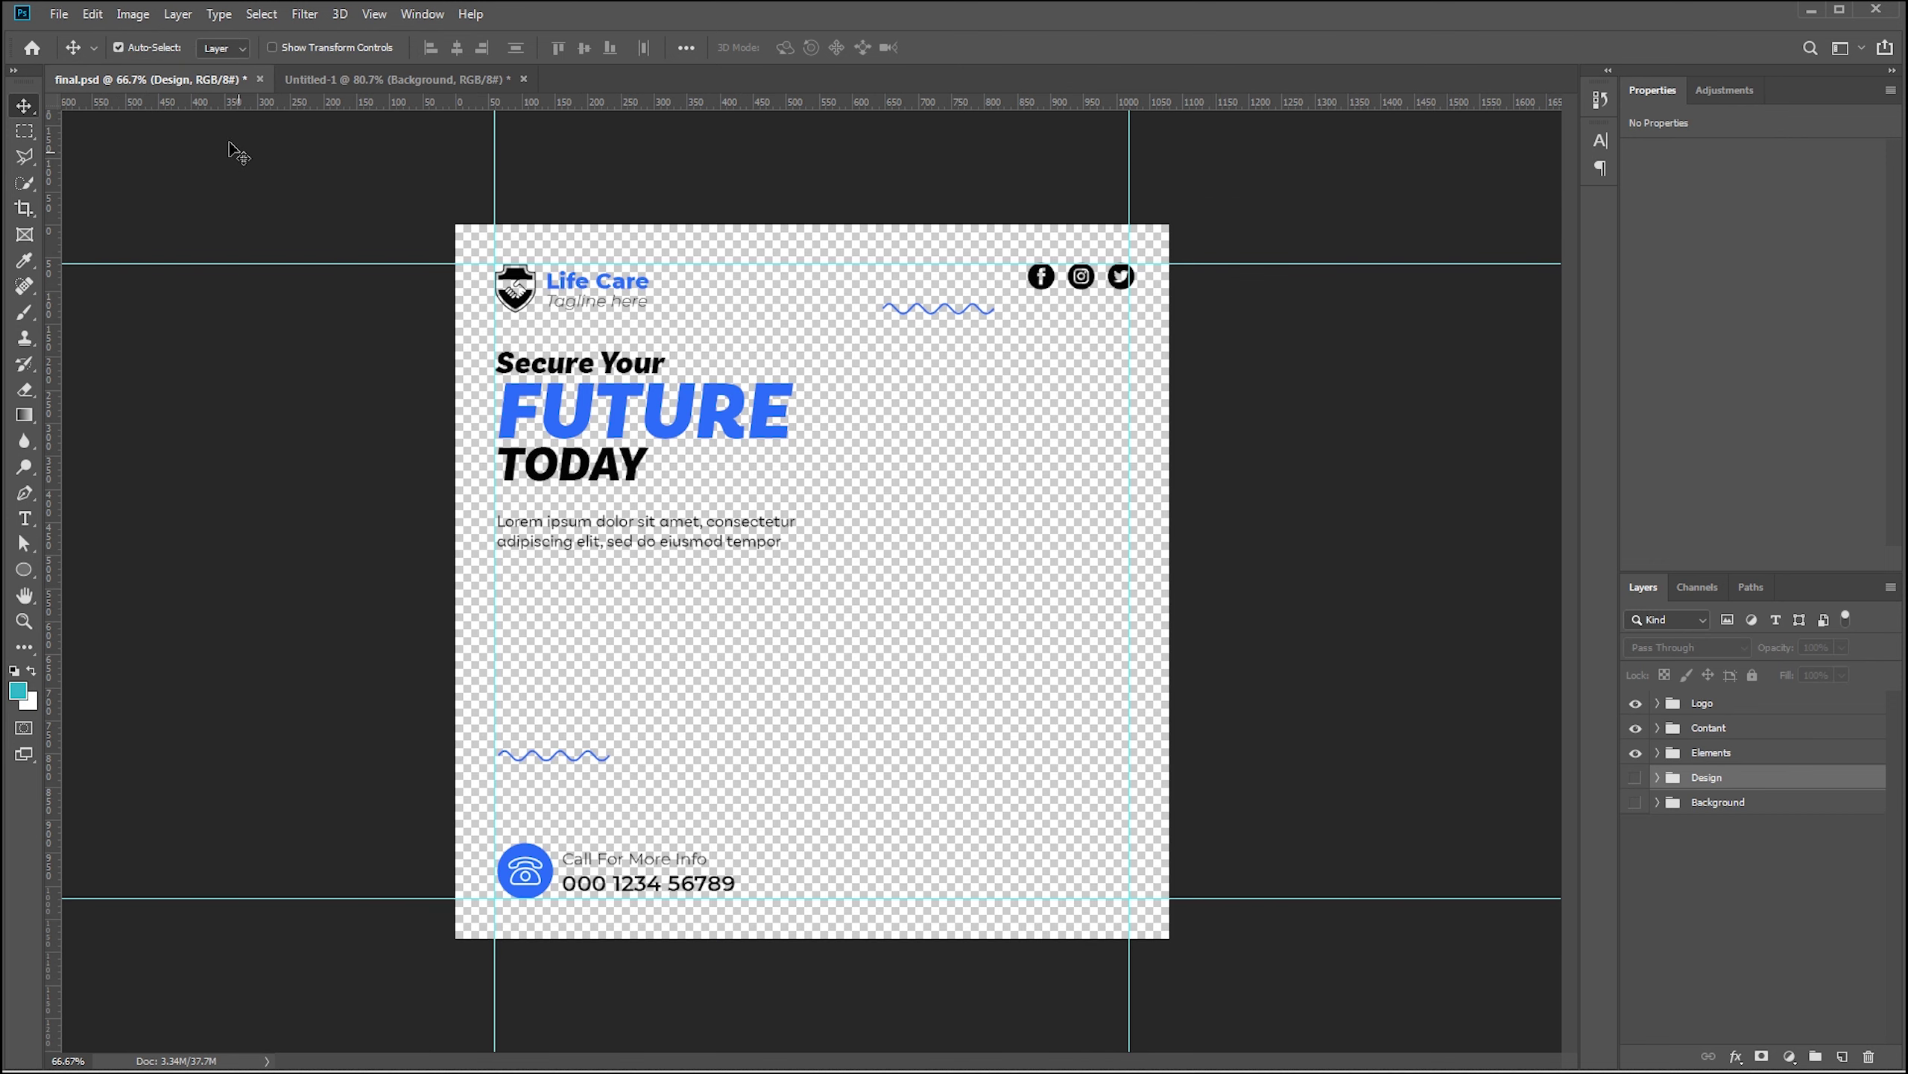
pyautogui.click(223, 47)
pyautogui.moveTo(515, 288)
pyautogui.mouseDown()
pyautogui.moveTo(406, 96)
pyautogui.moveTo(526, 294)
pyautogui.mouseUp()
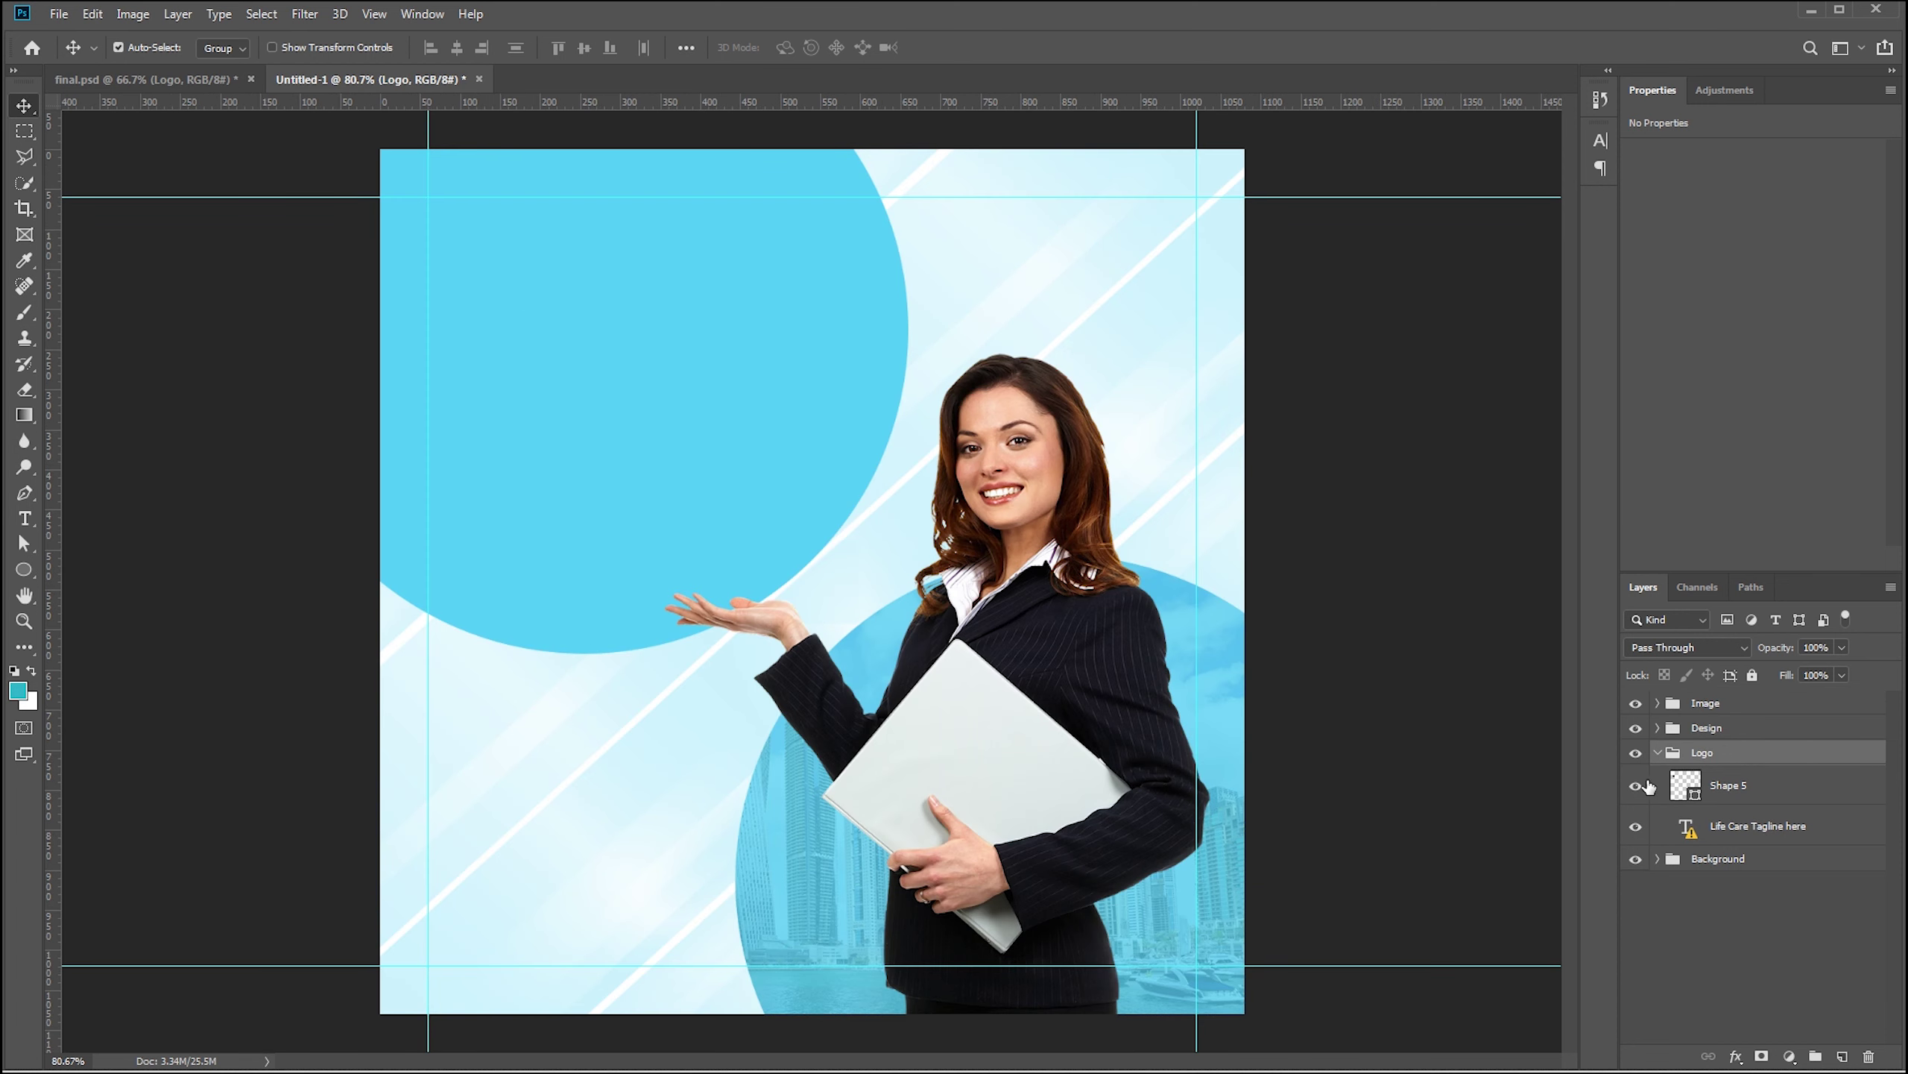
pyautogui.hotkey('ctrl', 'shift', ']')
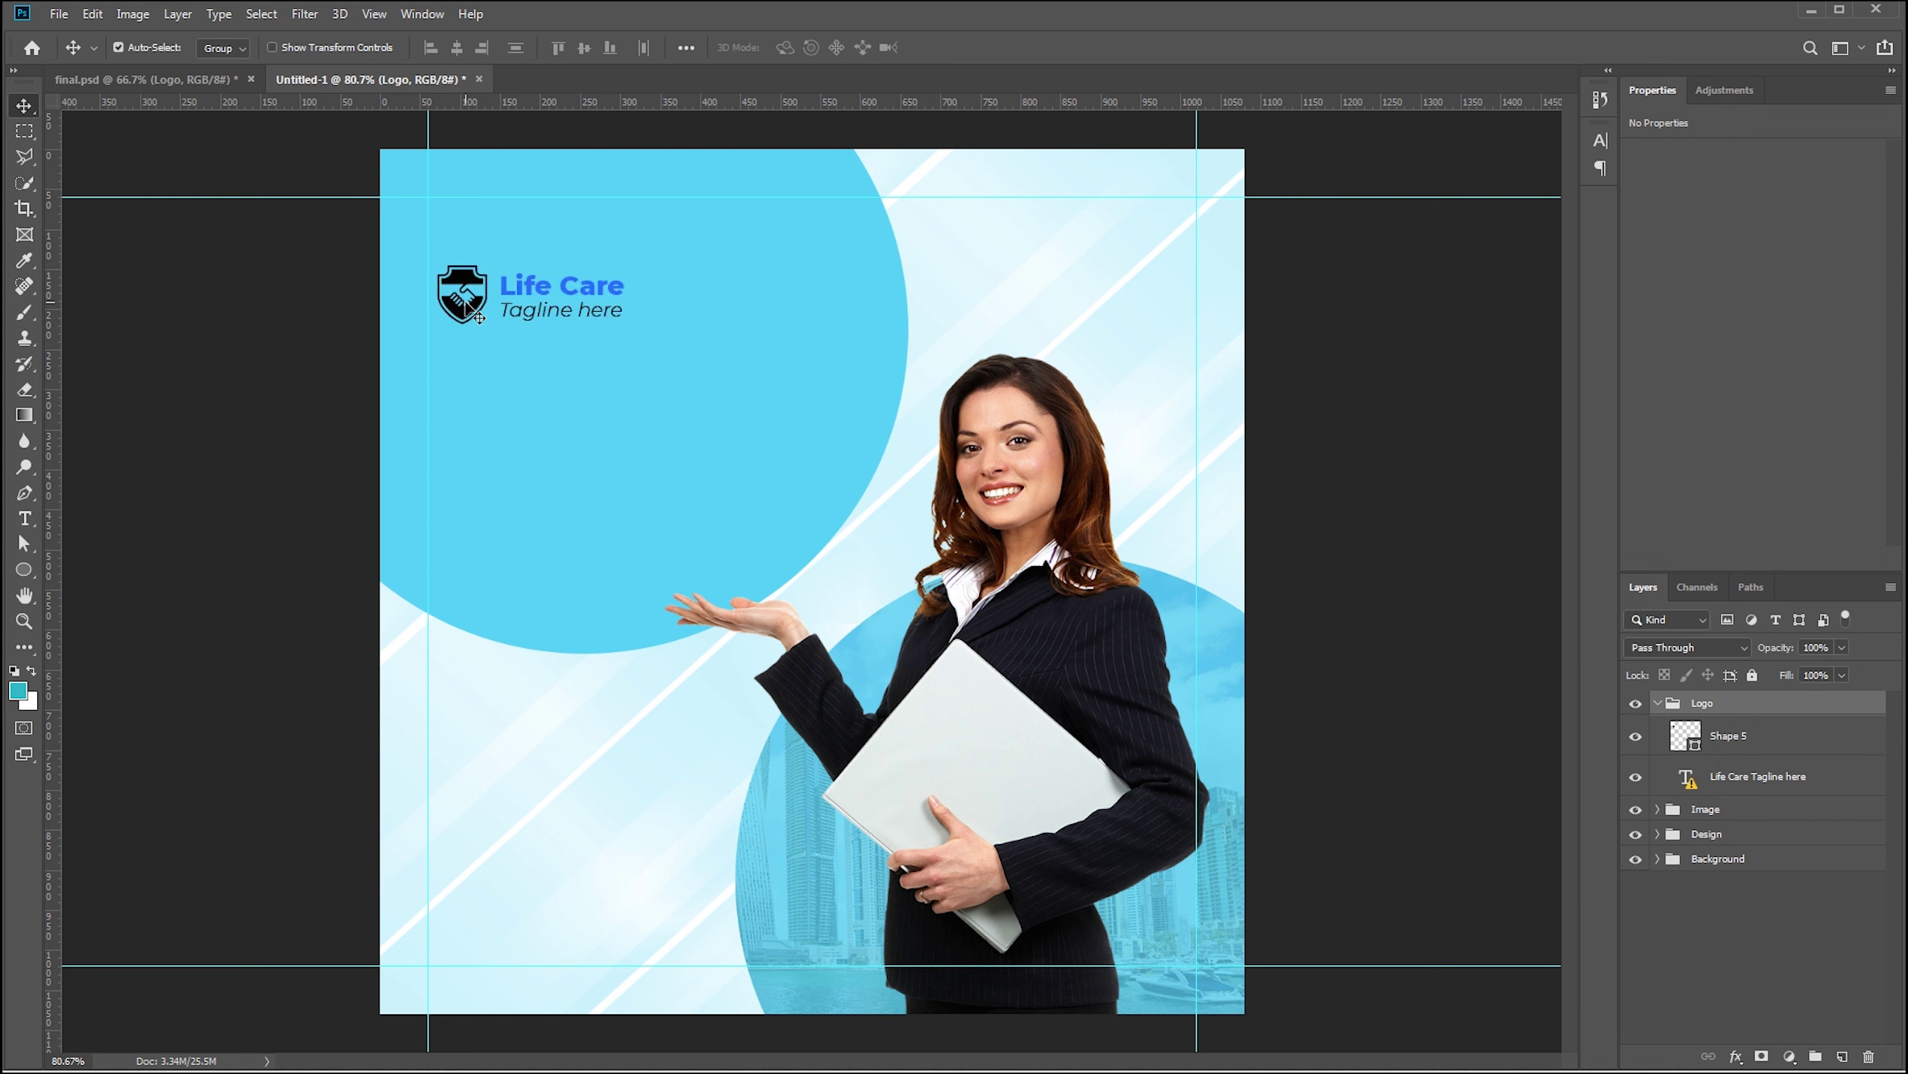
pyautogui.moveTo(460, 281); pyautogui.dragTo(449, 210)
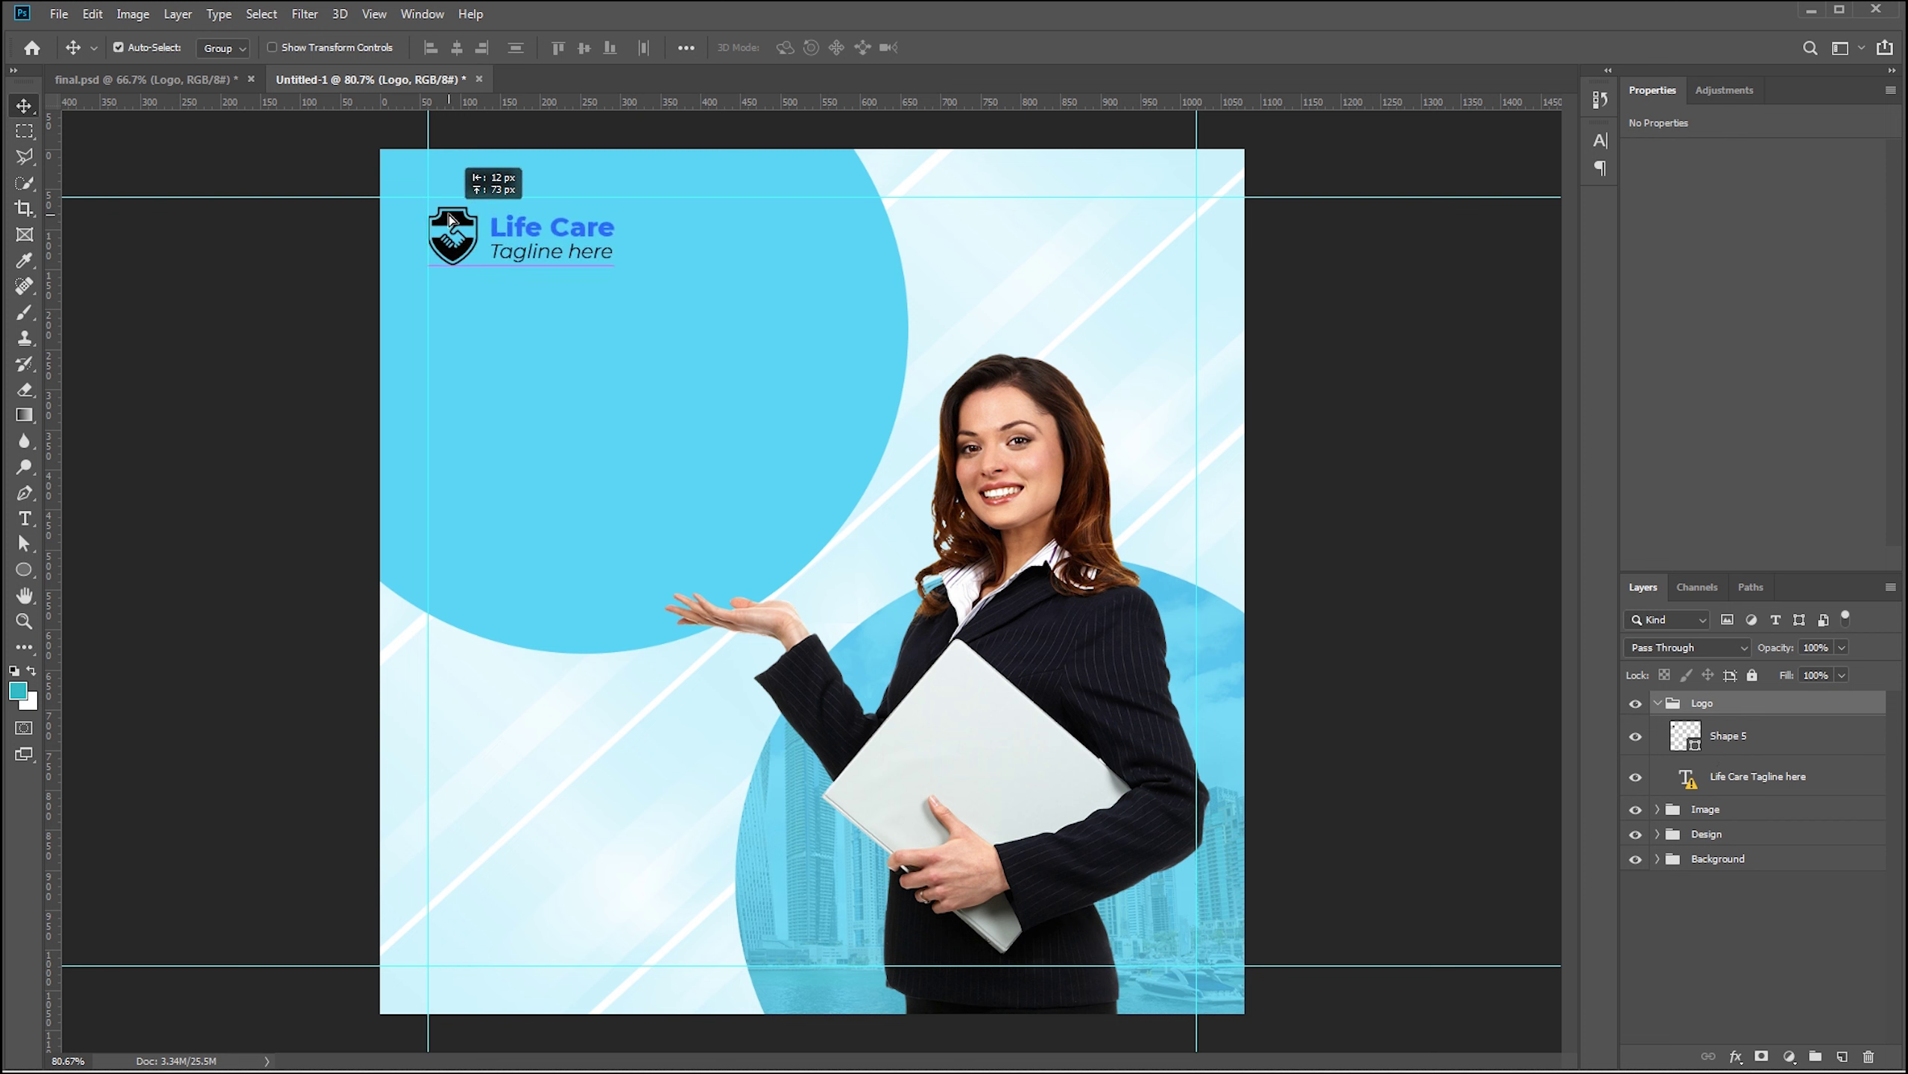
pyautogui.click(123, 78)
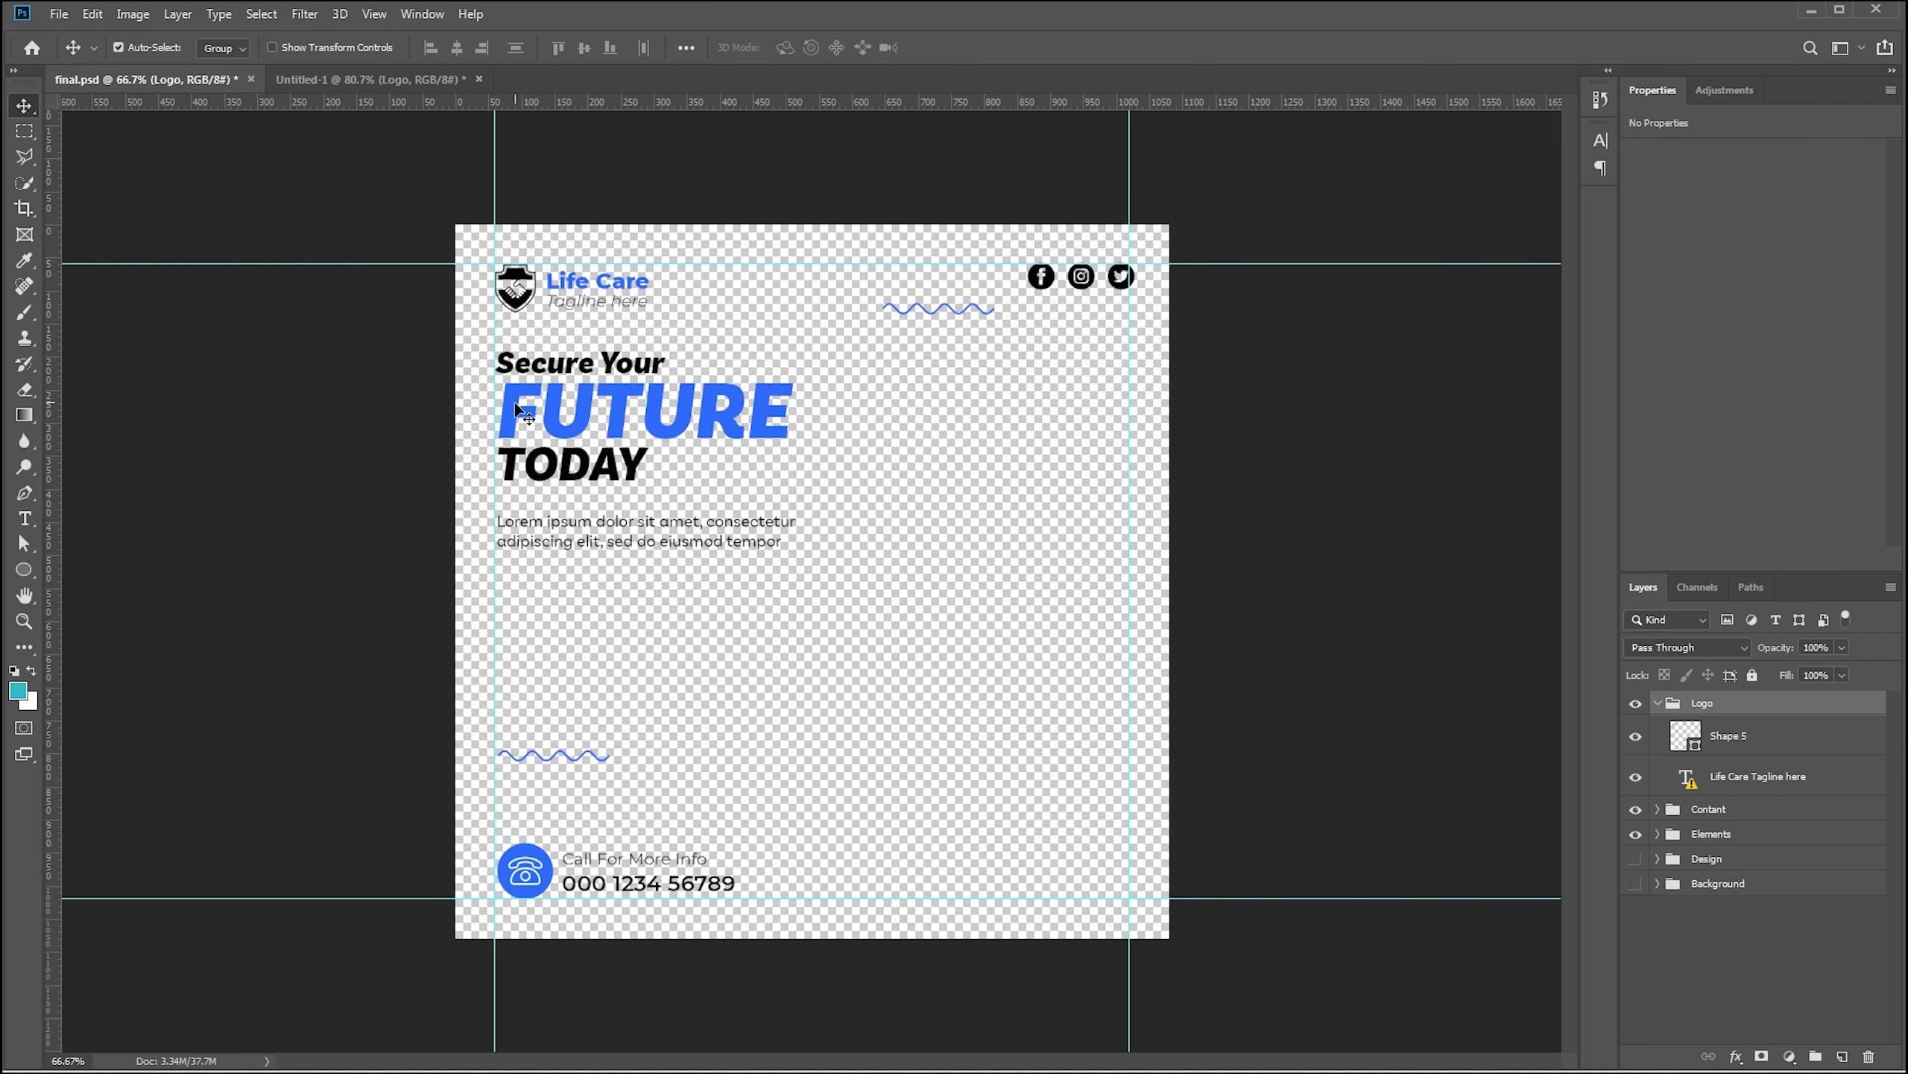
# Copy the Content group into the poster above Logo and position it inside the margins
pyautogui.moveTo(513, 410); pyautogui.dragTo(385, 89)
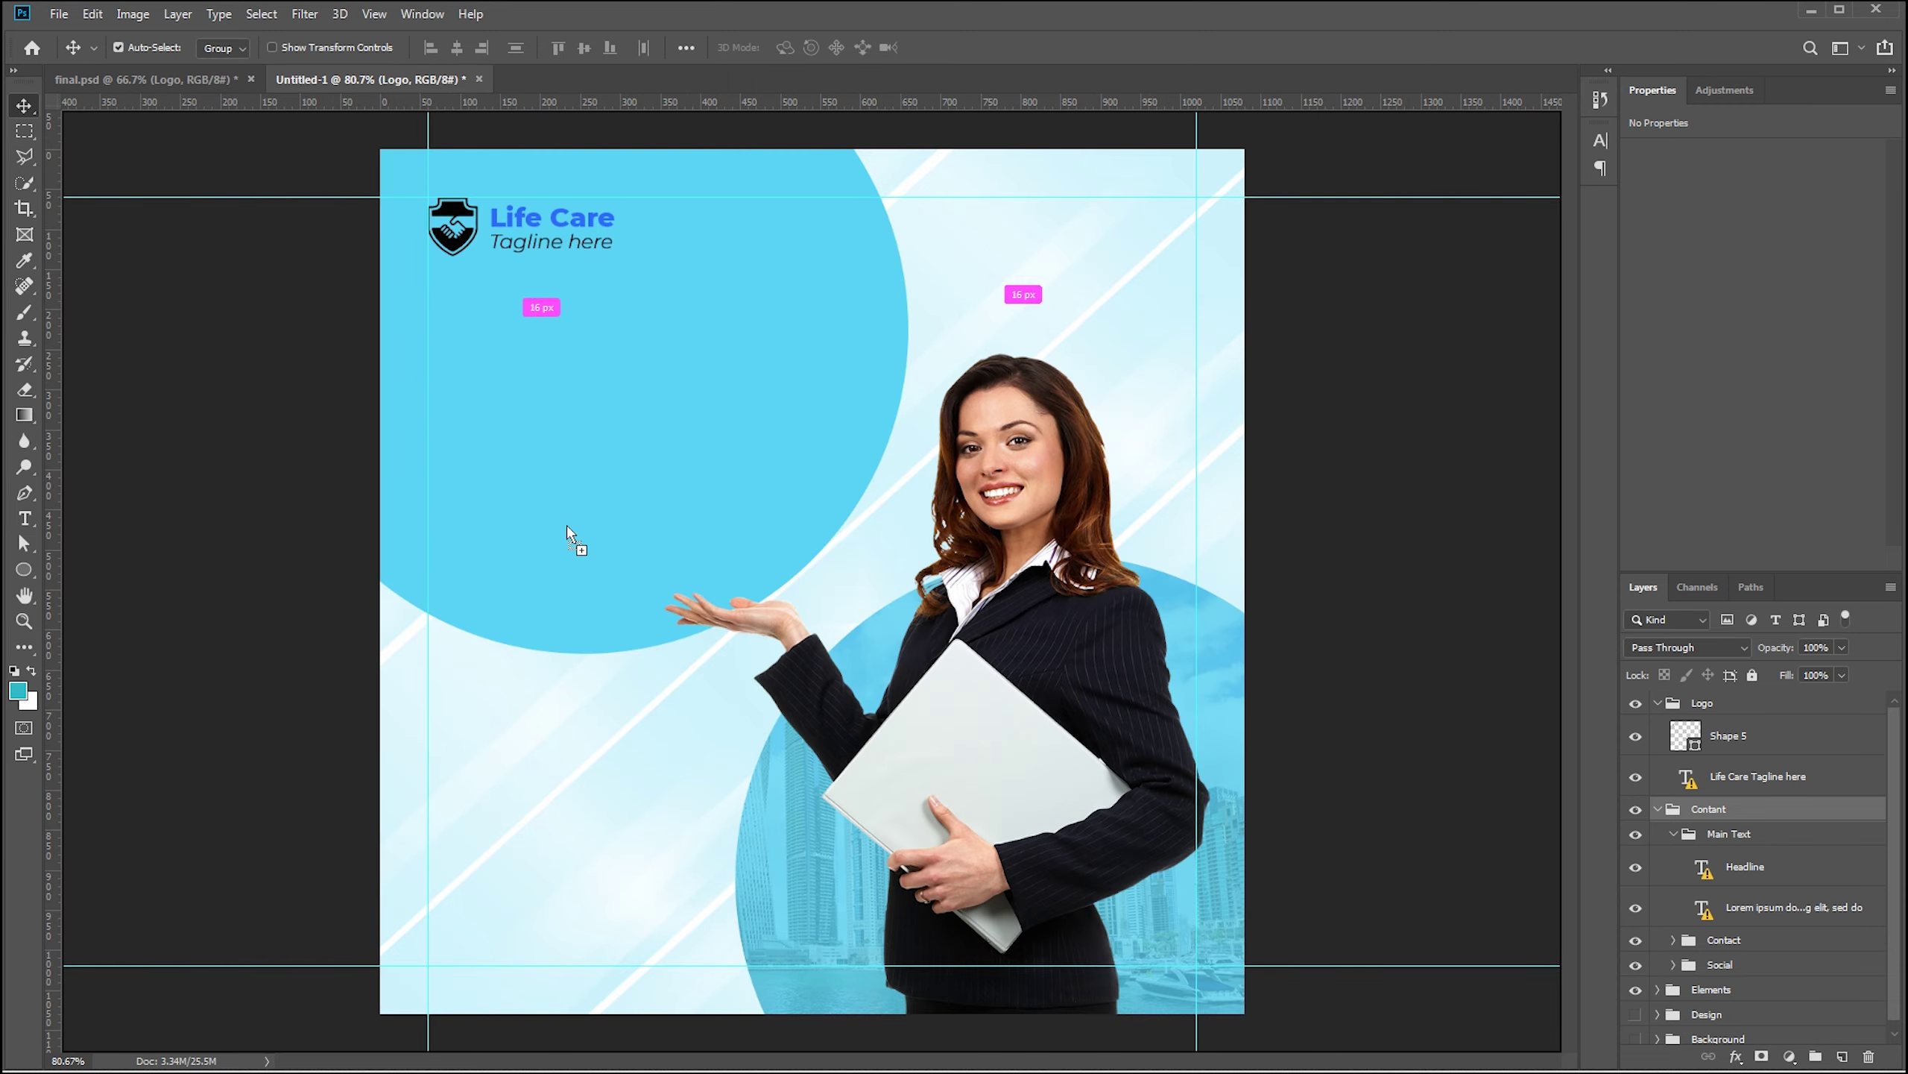
pyautogui.moveTo(385, 88); pyautogui.dragTo(567, 524)
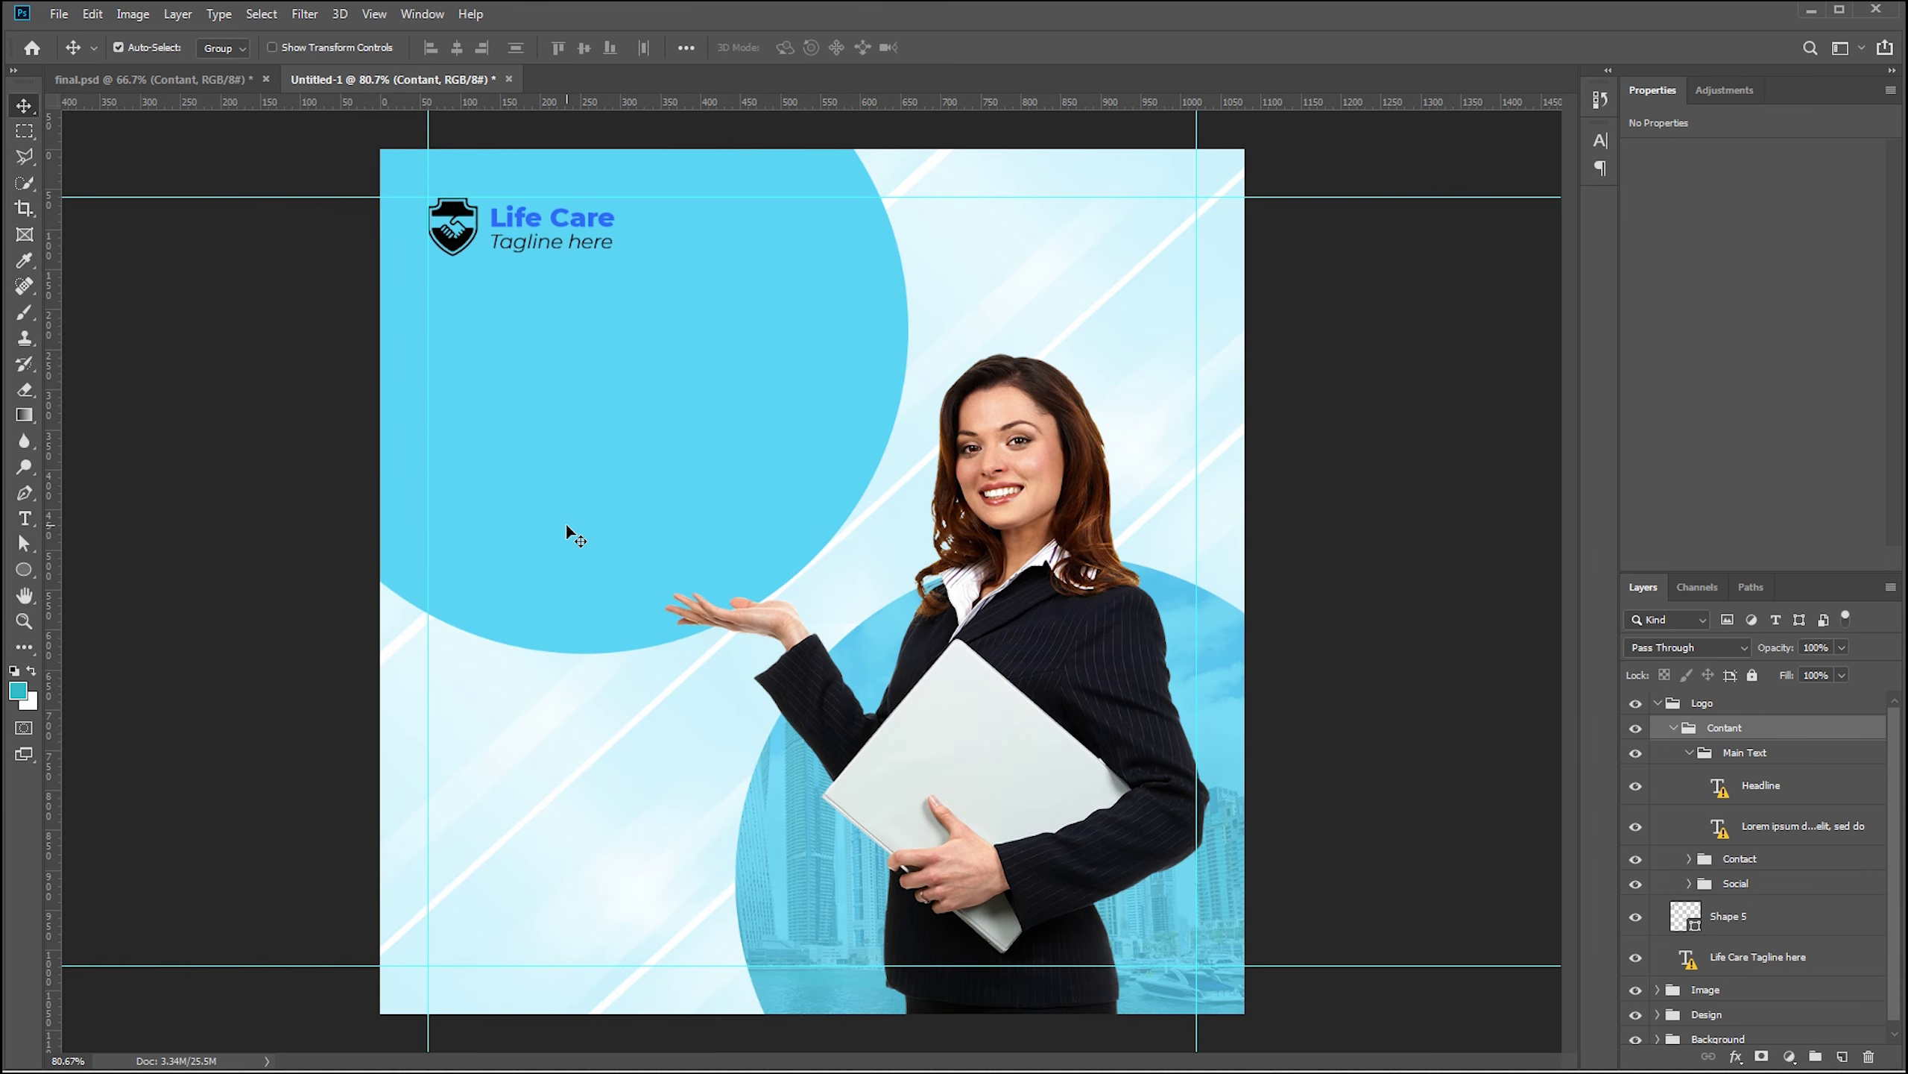
pyautogui.click(1674, 728)
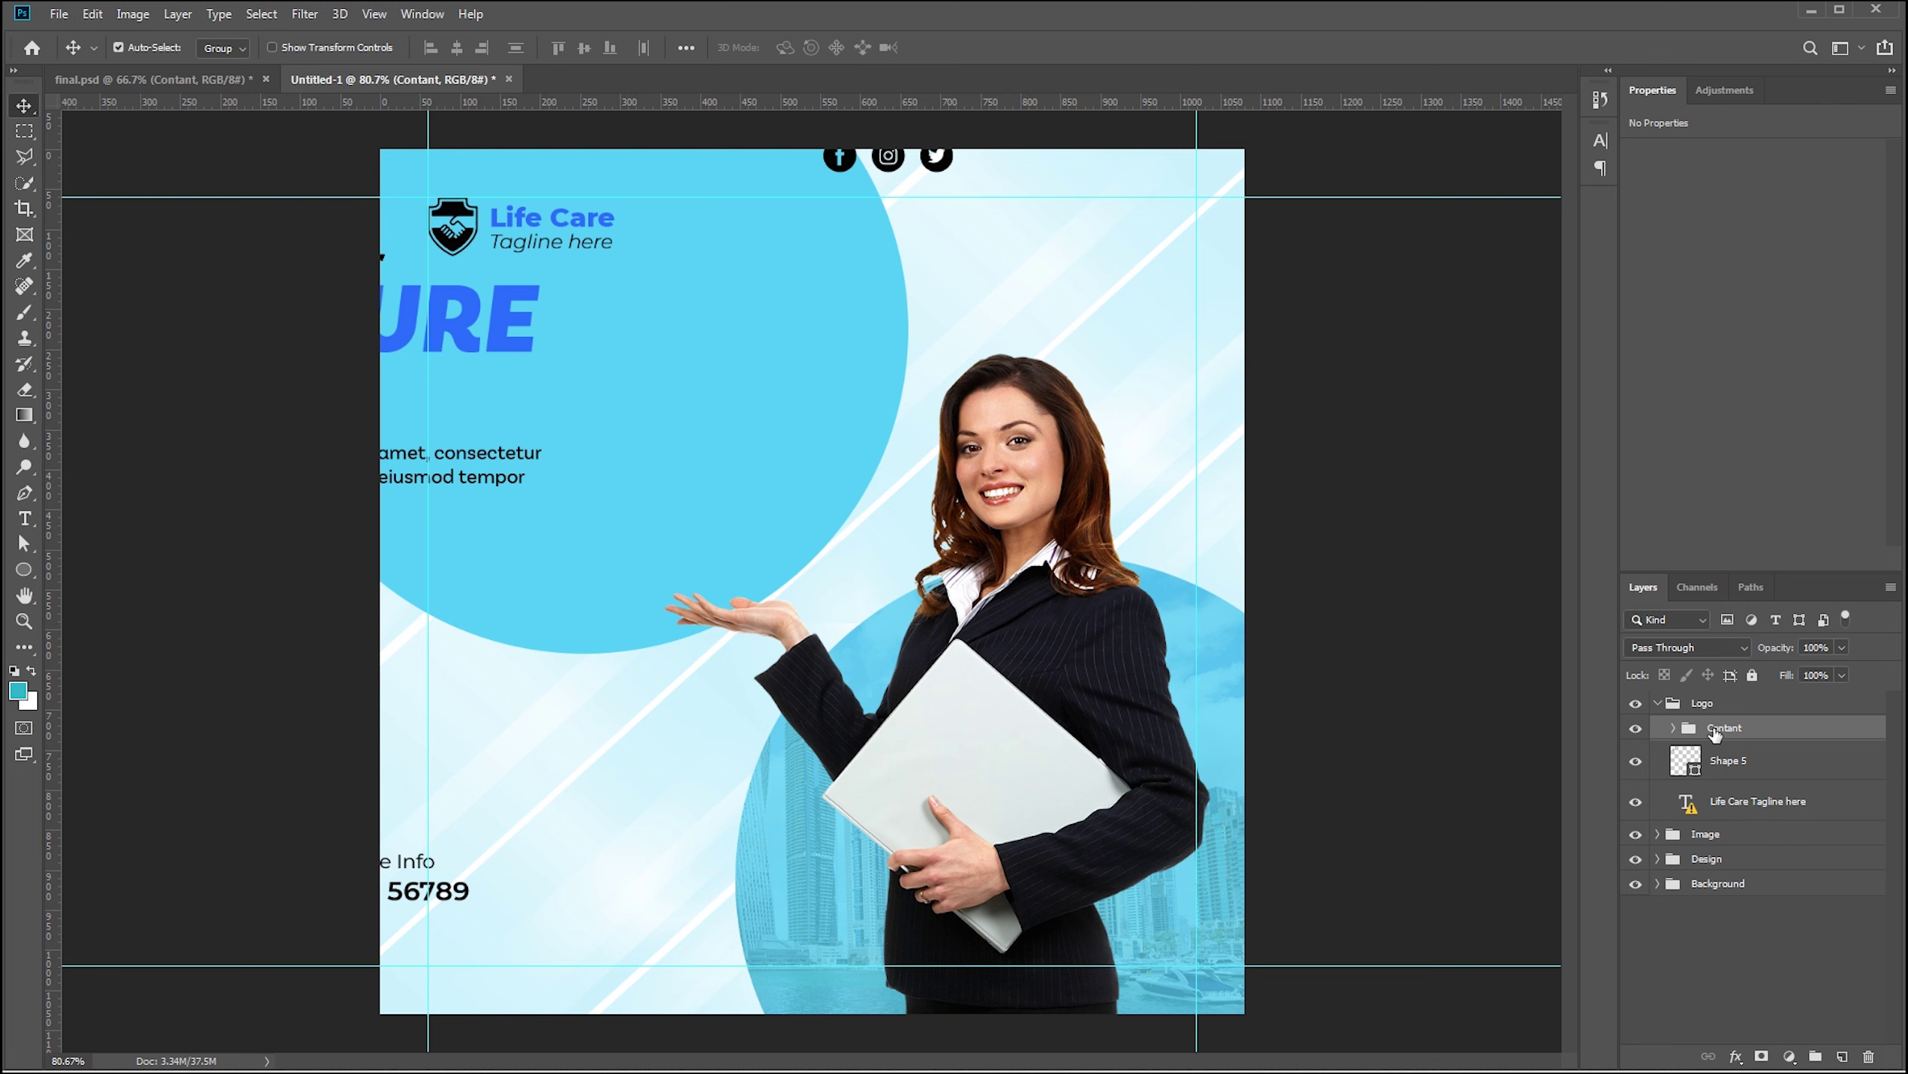
pyautogui.moveTo(1715, 732); pyautogui.dragTo(1706, 687)
pyautogui.moveTo(516, 346); pyautogui.dragTo(754, 386)
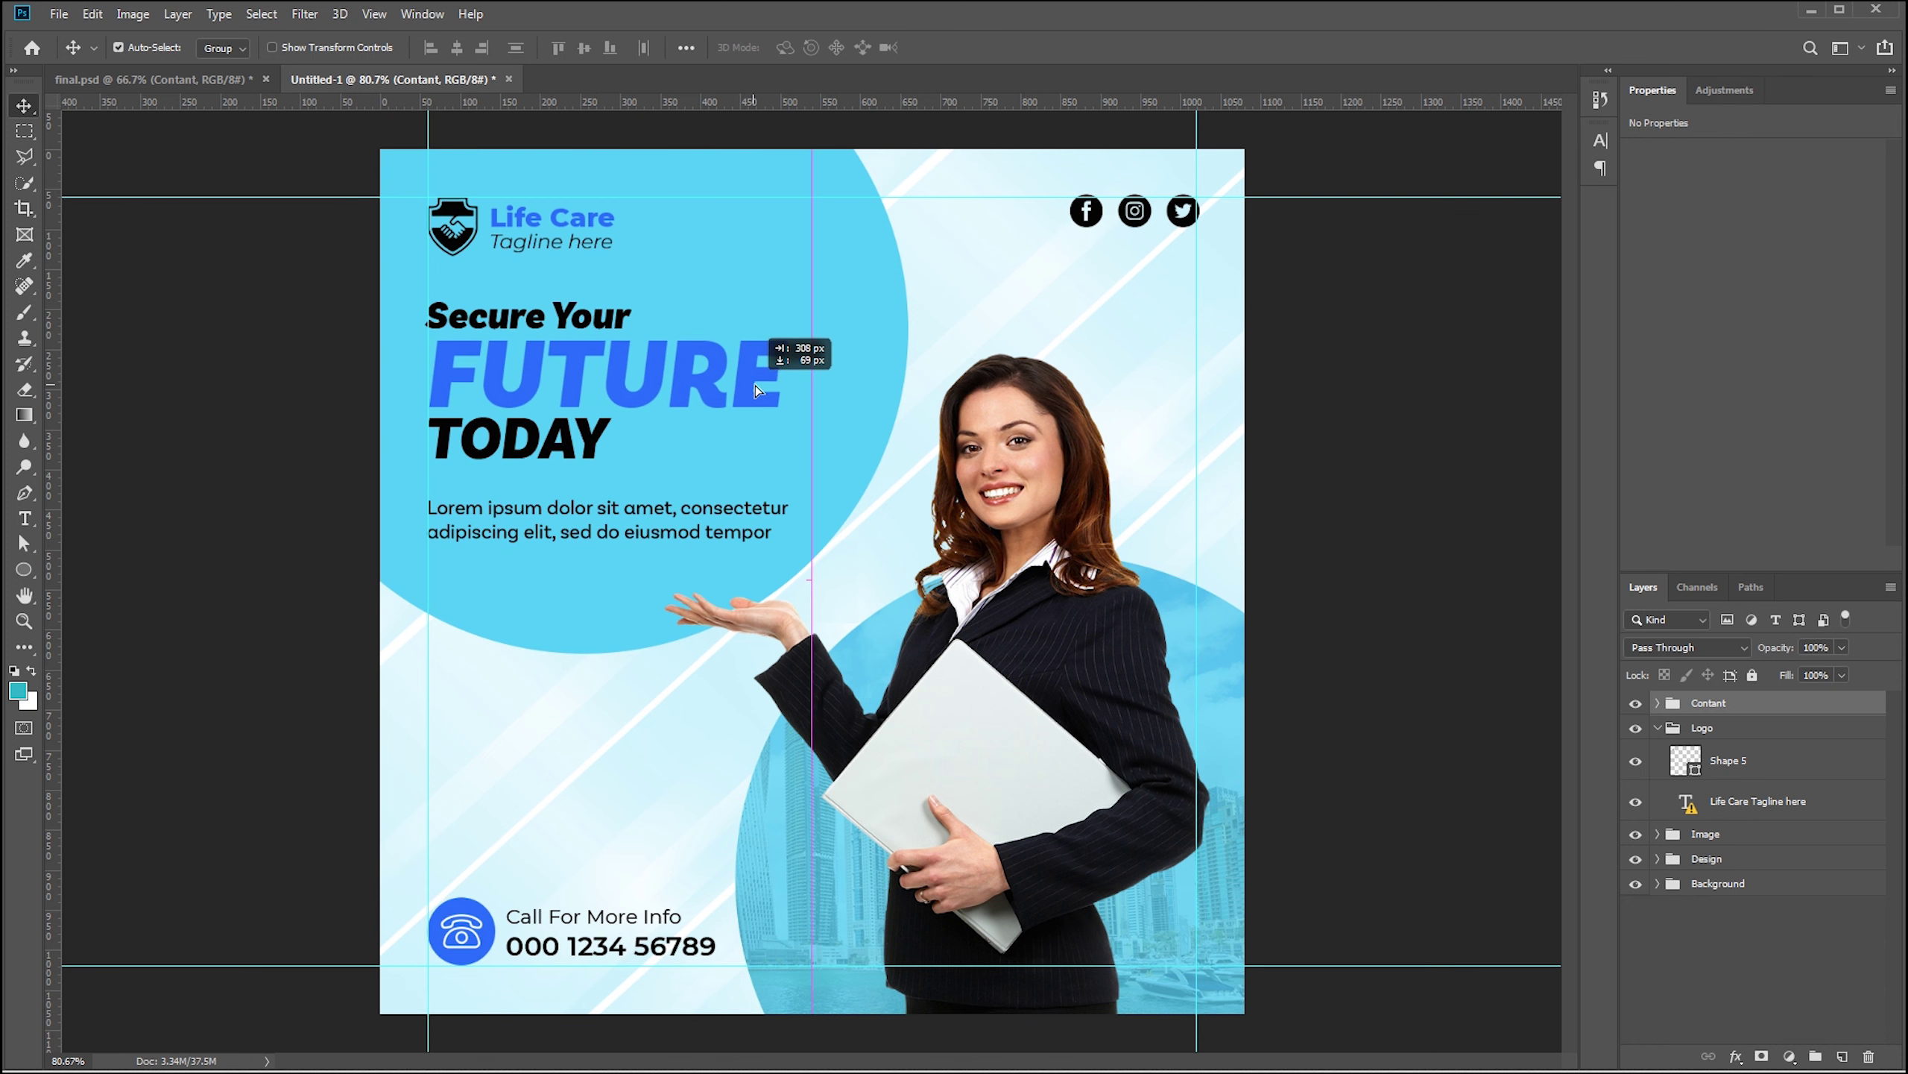
pyautogui.moveTo(753, 385); pyautogui.dragTo(757, 386)
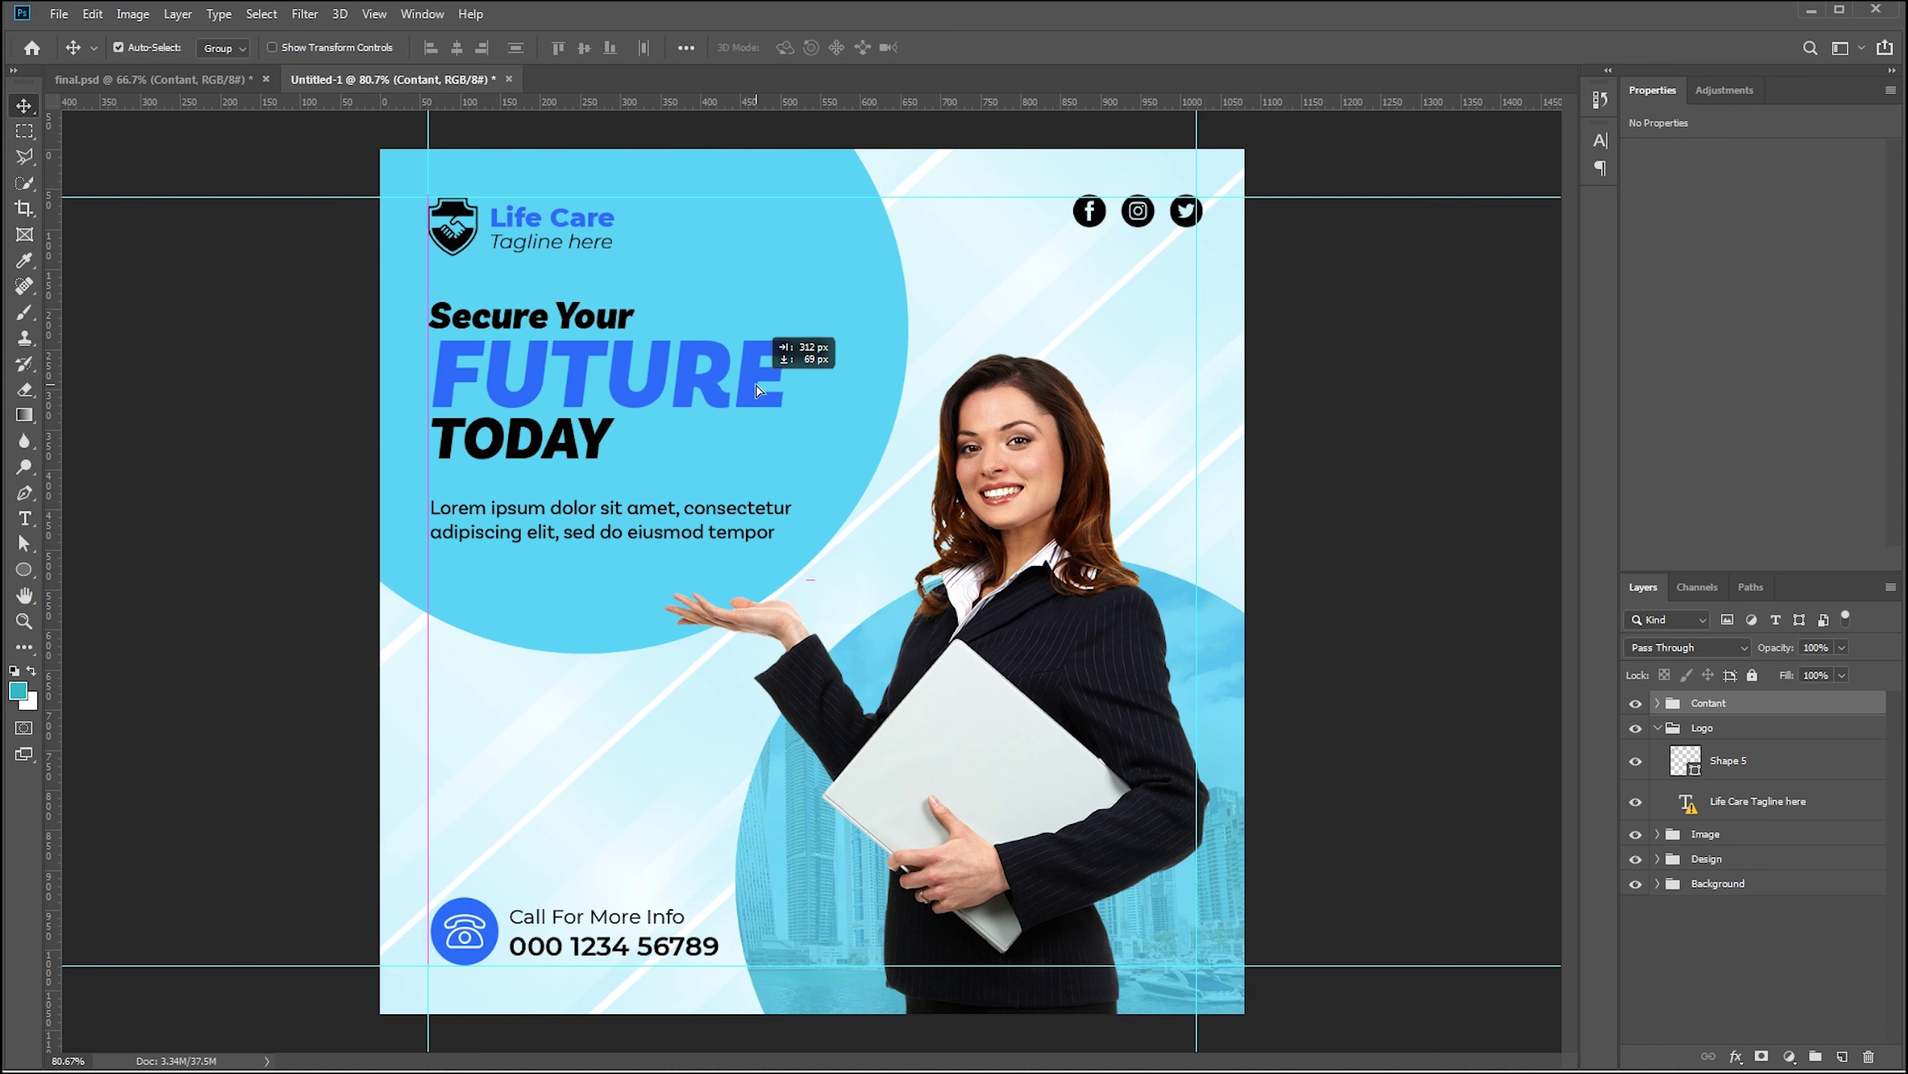
pyautogui.moveTo(756, 385); pyautogui.dragTo(753, 385)
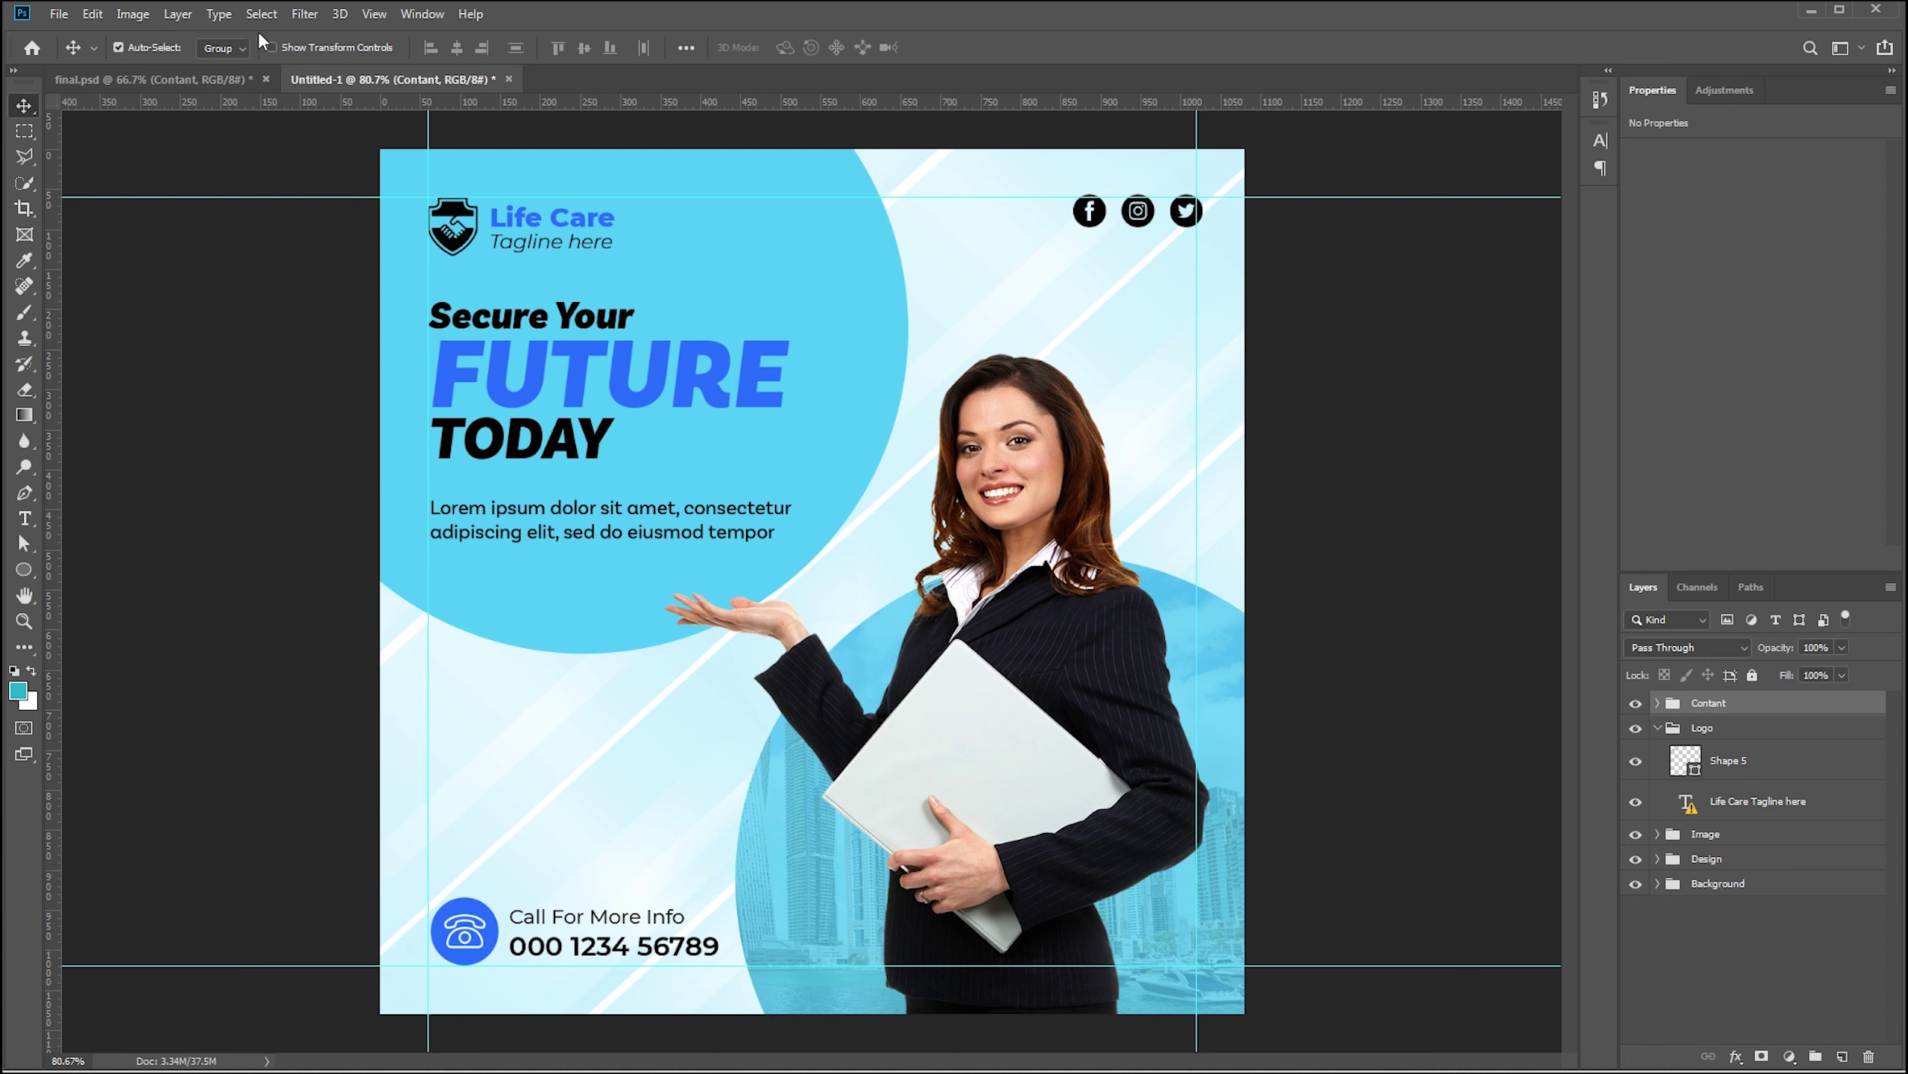
# Align the social icons inside the top-right guides, then return to final.psd
pyautogui.click(211, 69)
pyautogui.click(1101, 213)
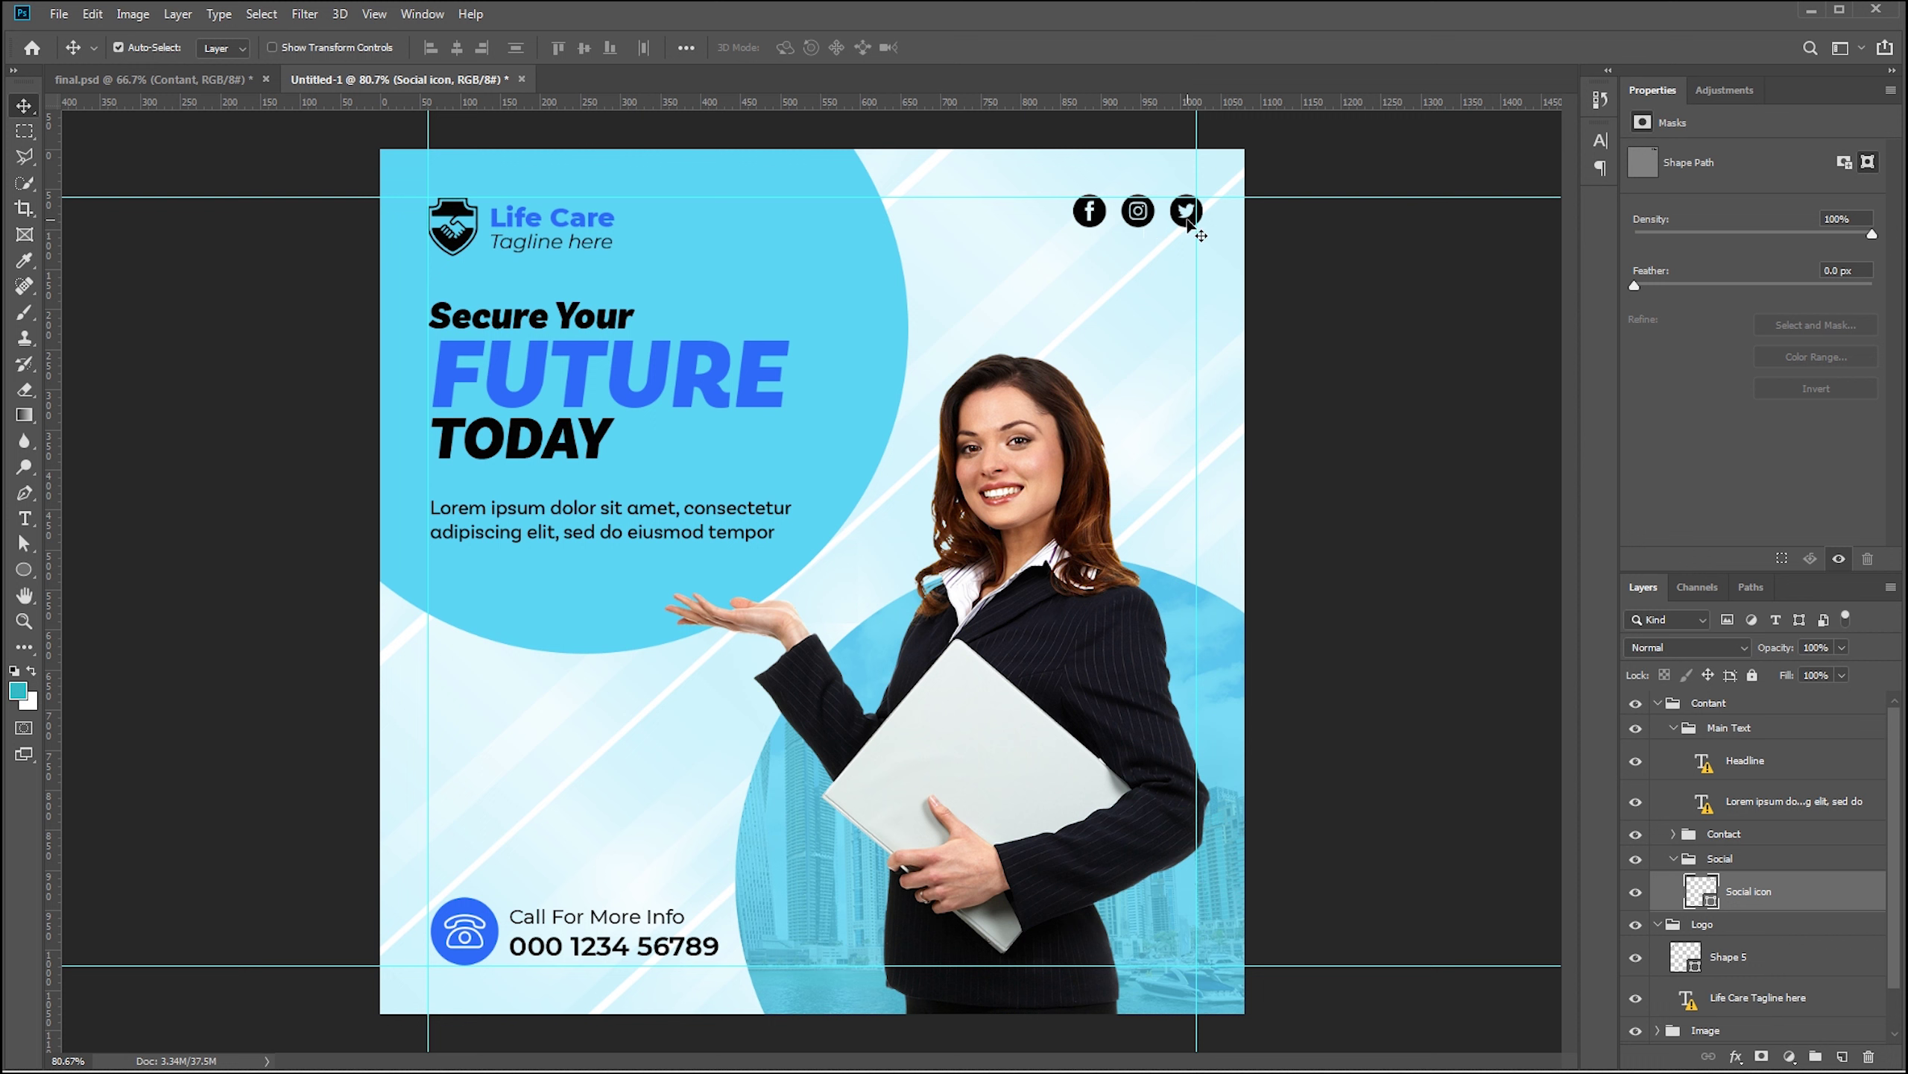
pyautogui.moveTo(1187, 225); pyautogui.dragTo(1179, 228)
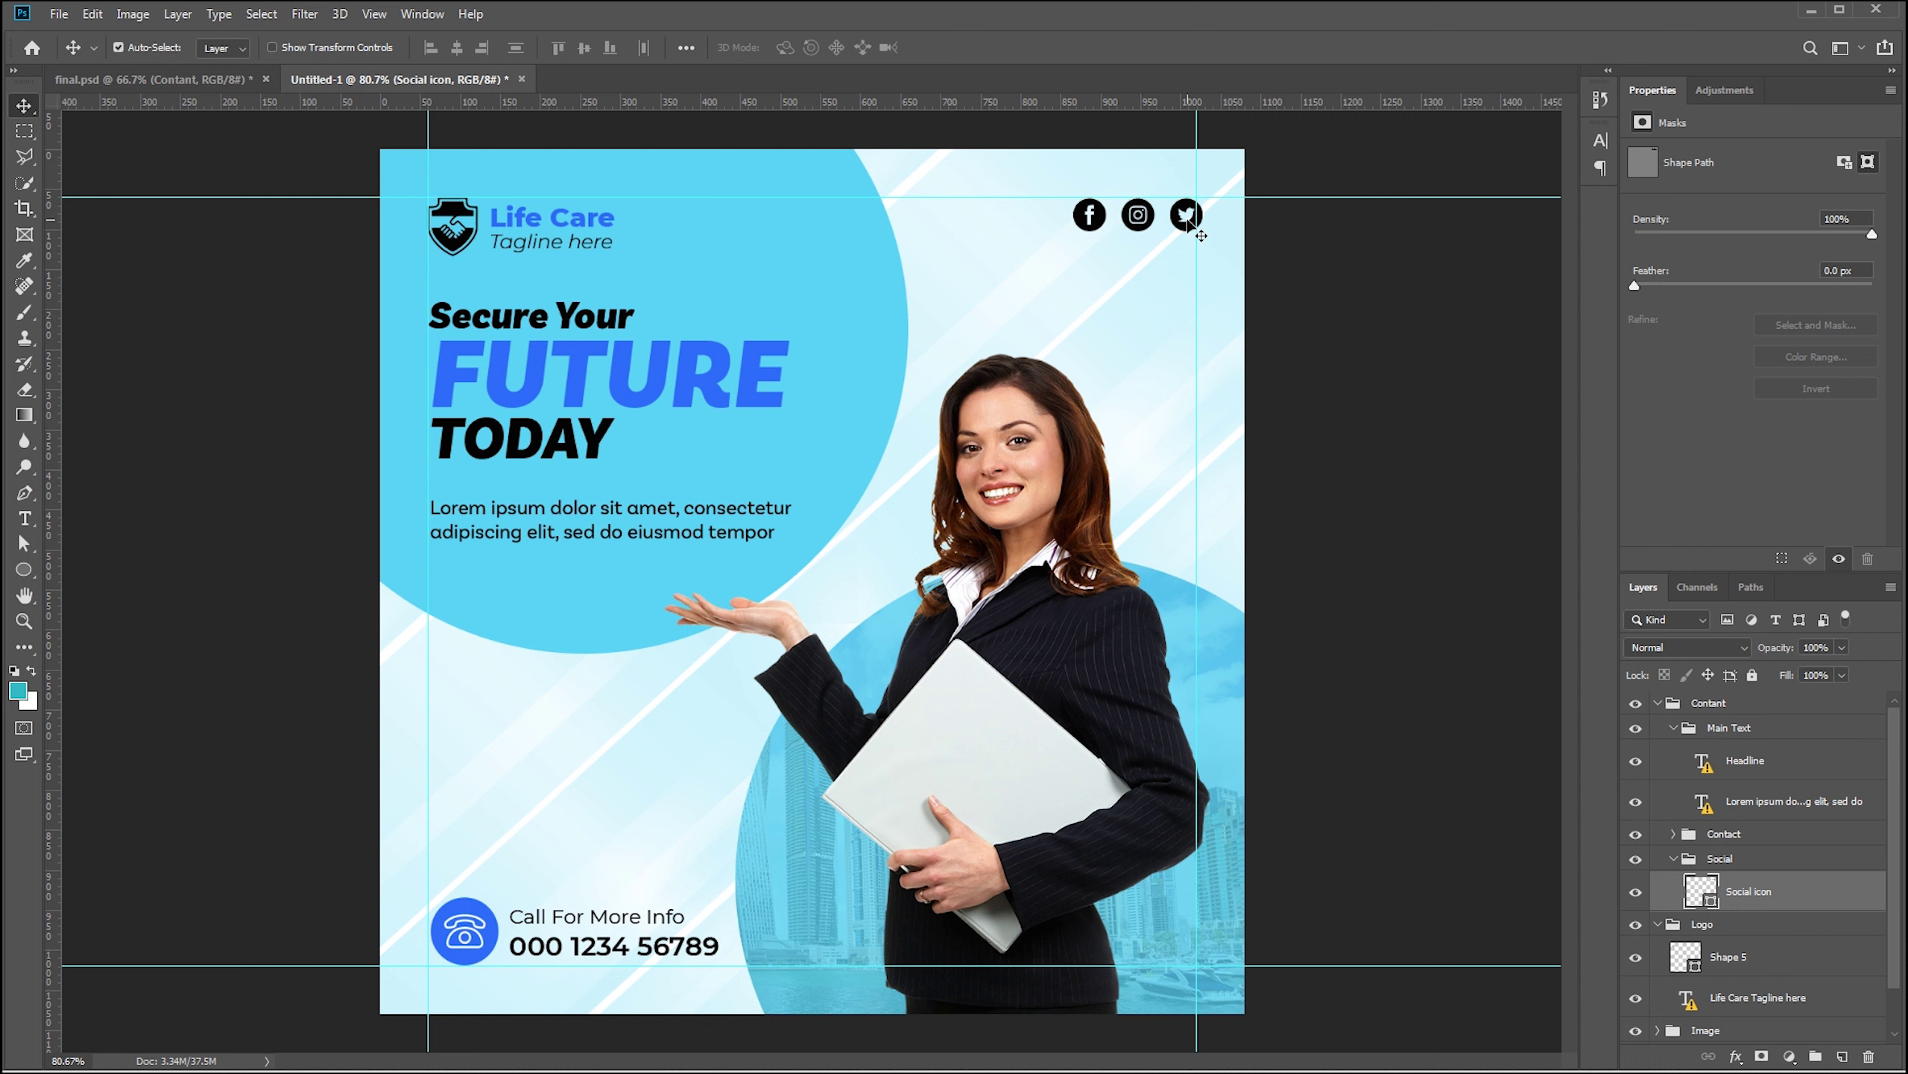
pyautogui.click(1376, 278)
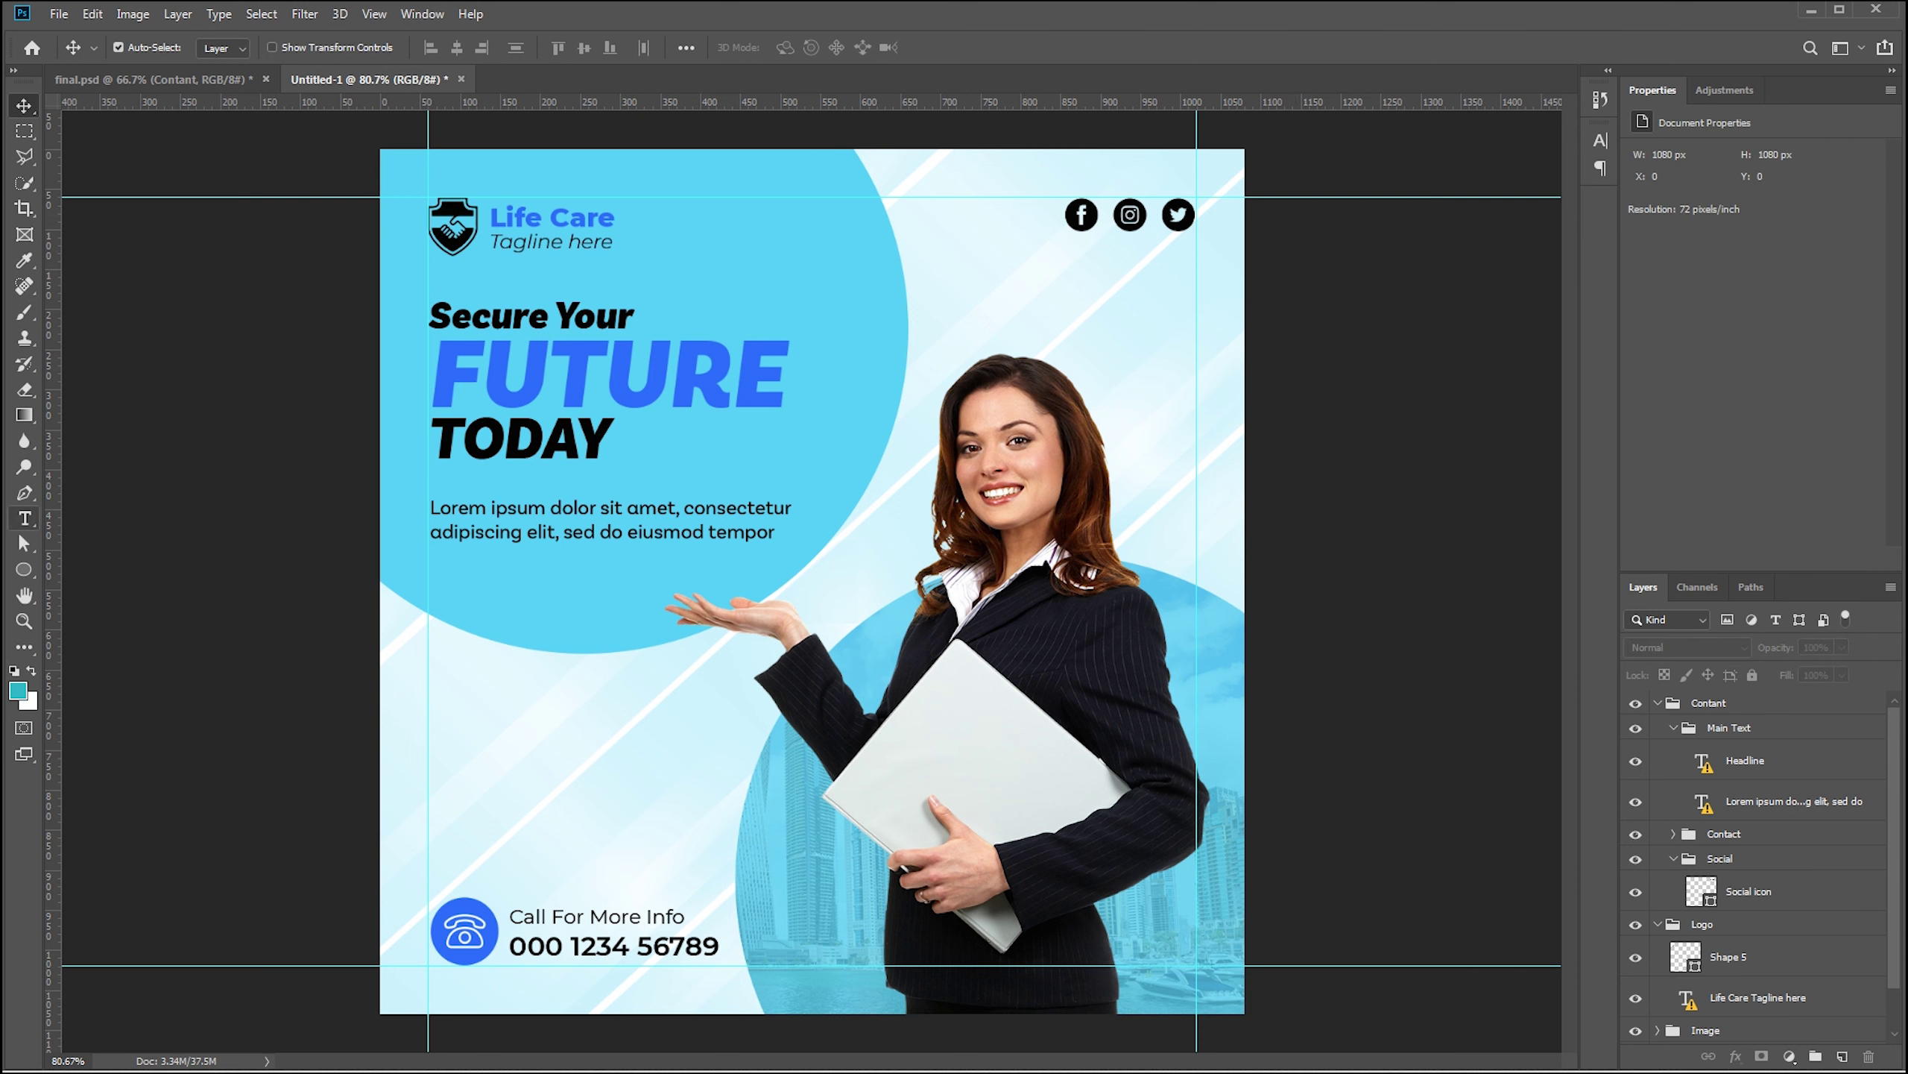
pyautogui.click(206, 77)
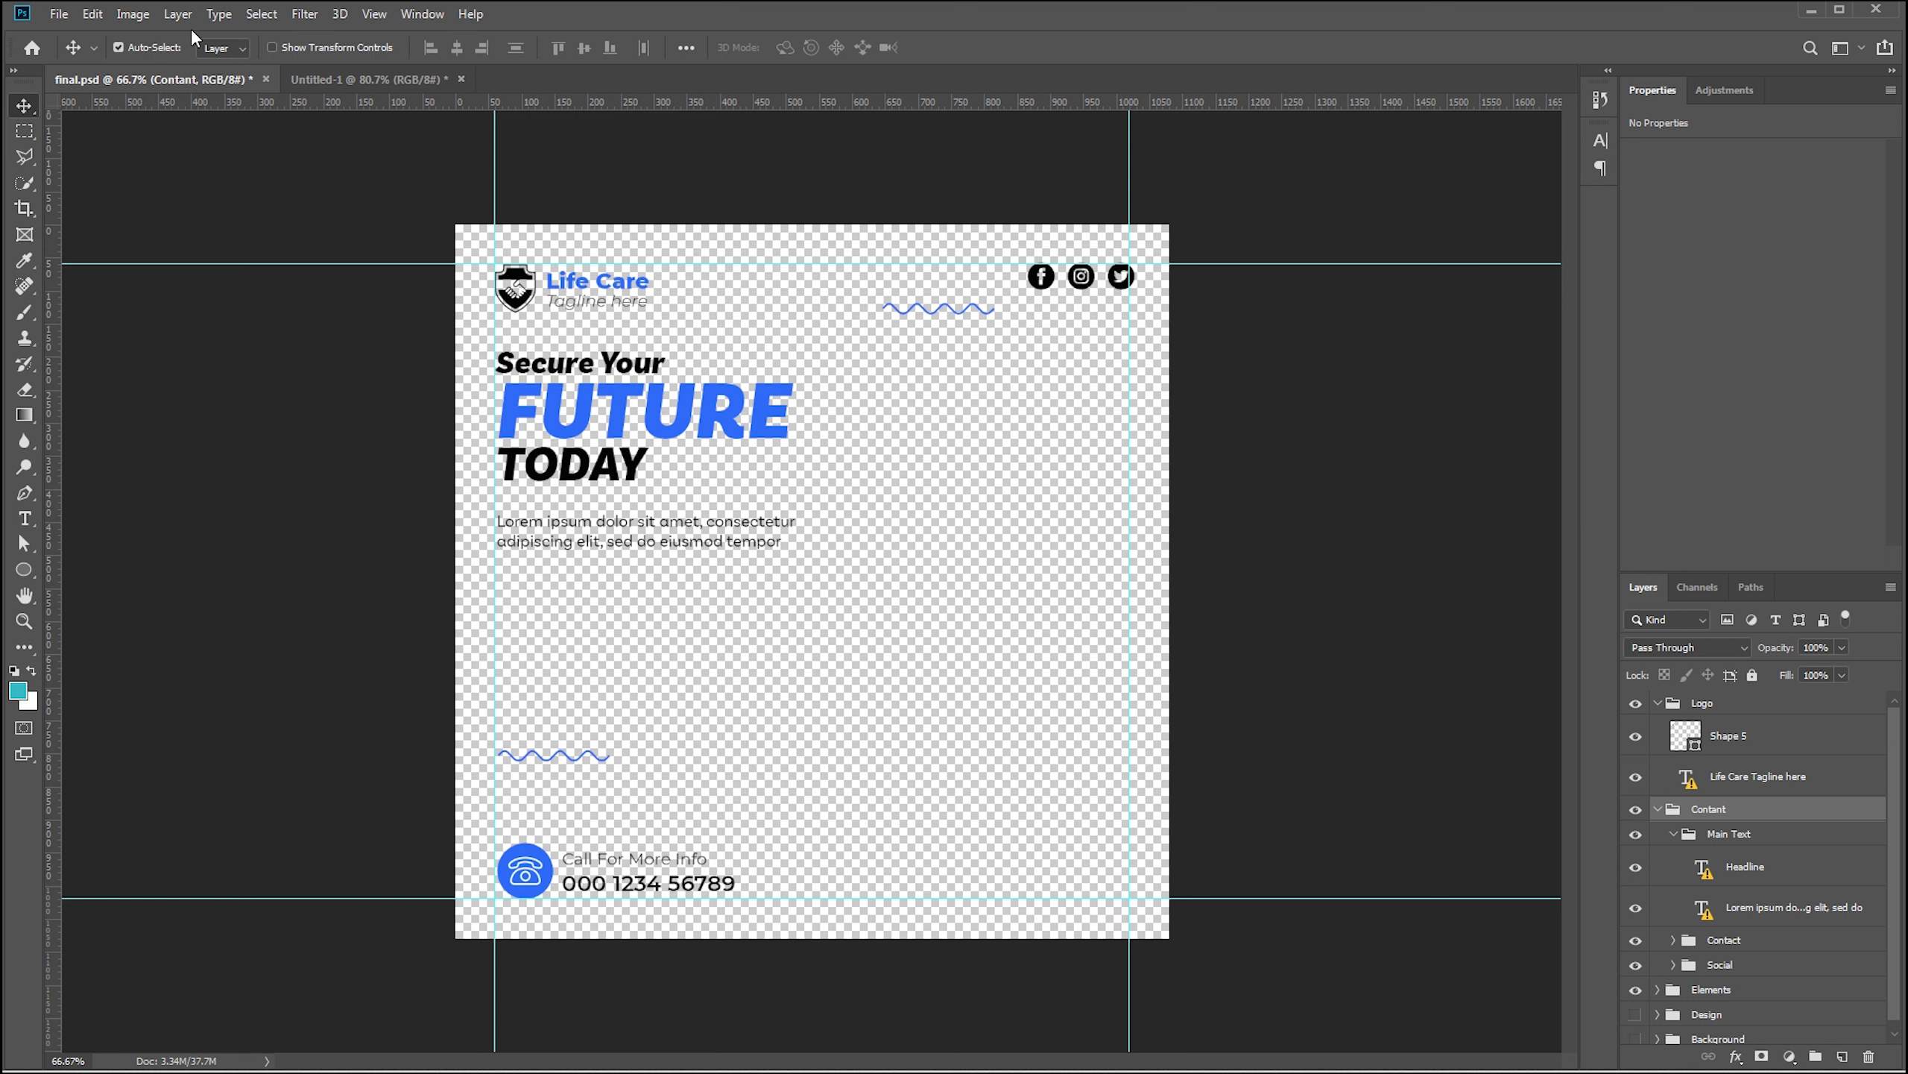
# Copy the wave Elements group onto the poster and transform-move it up and right
pyautogui.click(219, 51)
pyautogui.moveTo(546, 761); pyautogui.dragTo(355, 84)
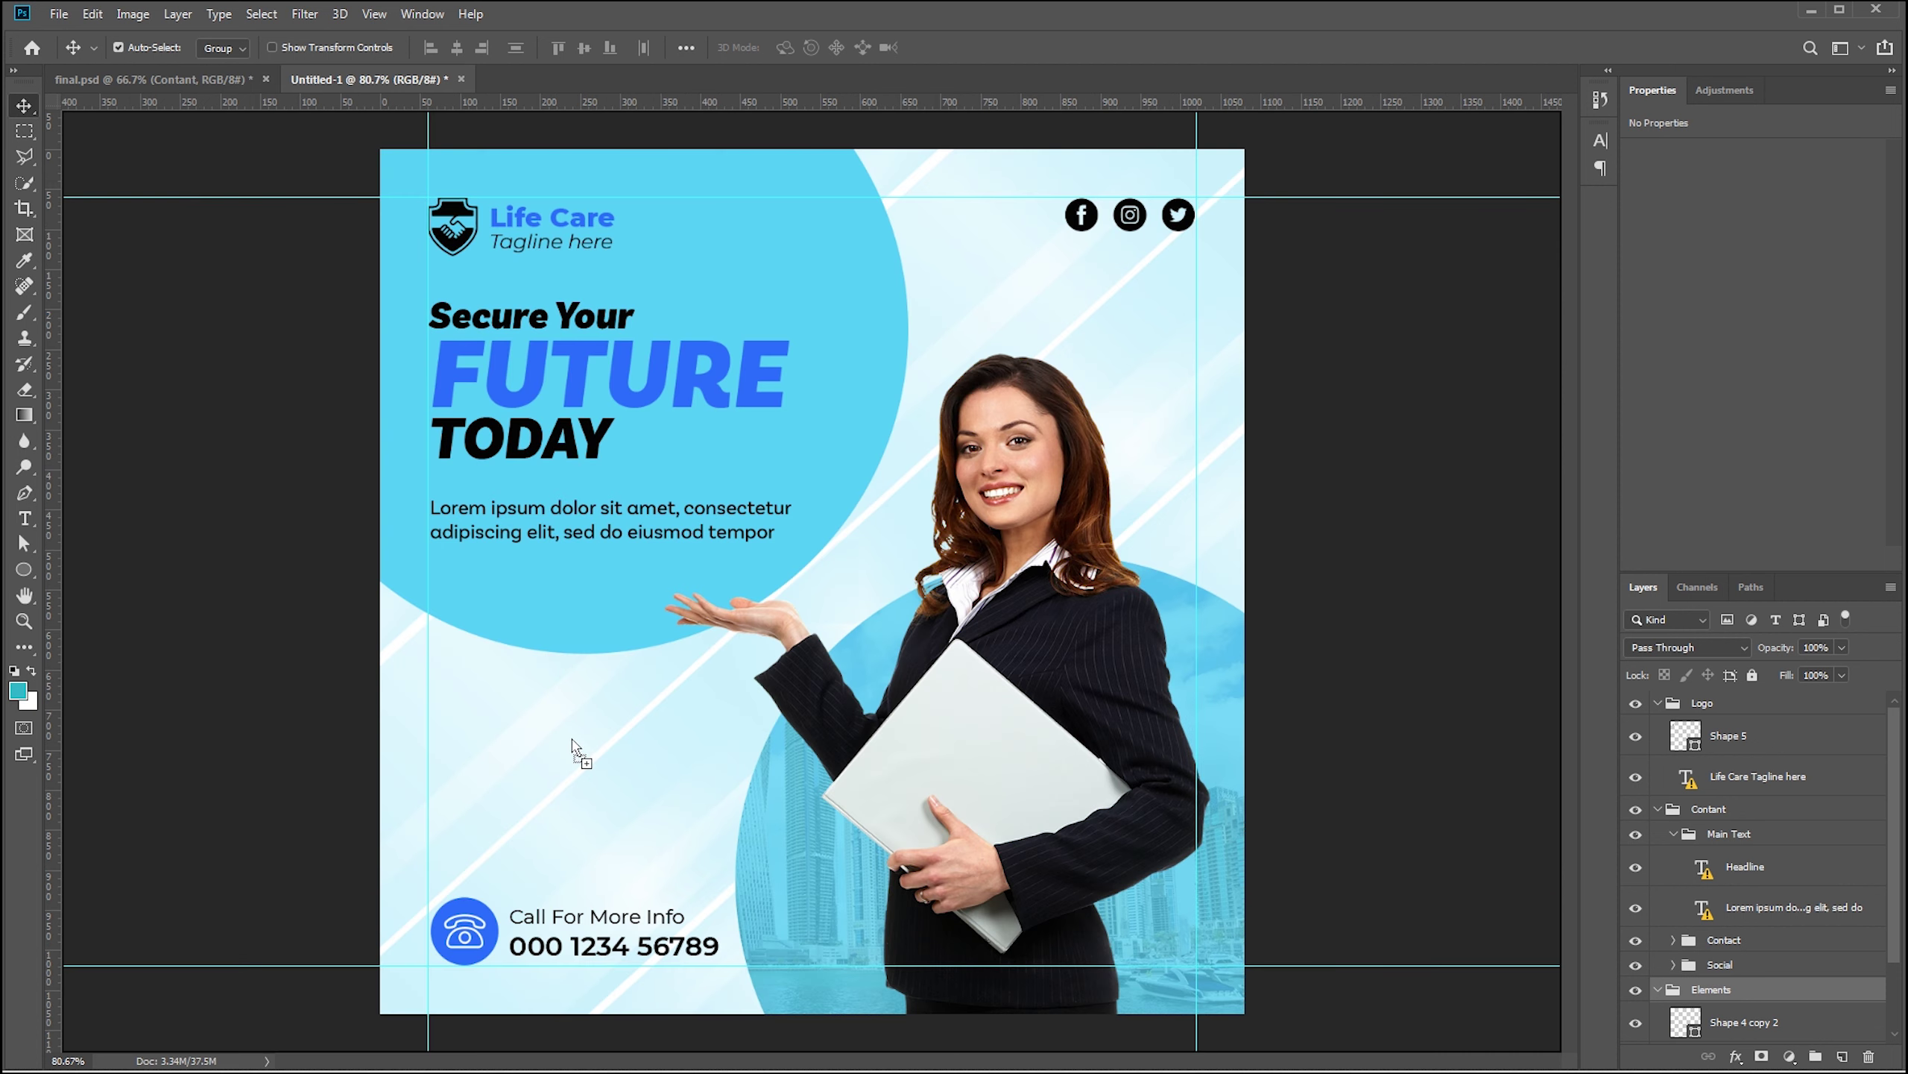
pyautogui.moveTo(355, 83); pyautogui.dragTo(571, 740)
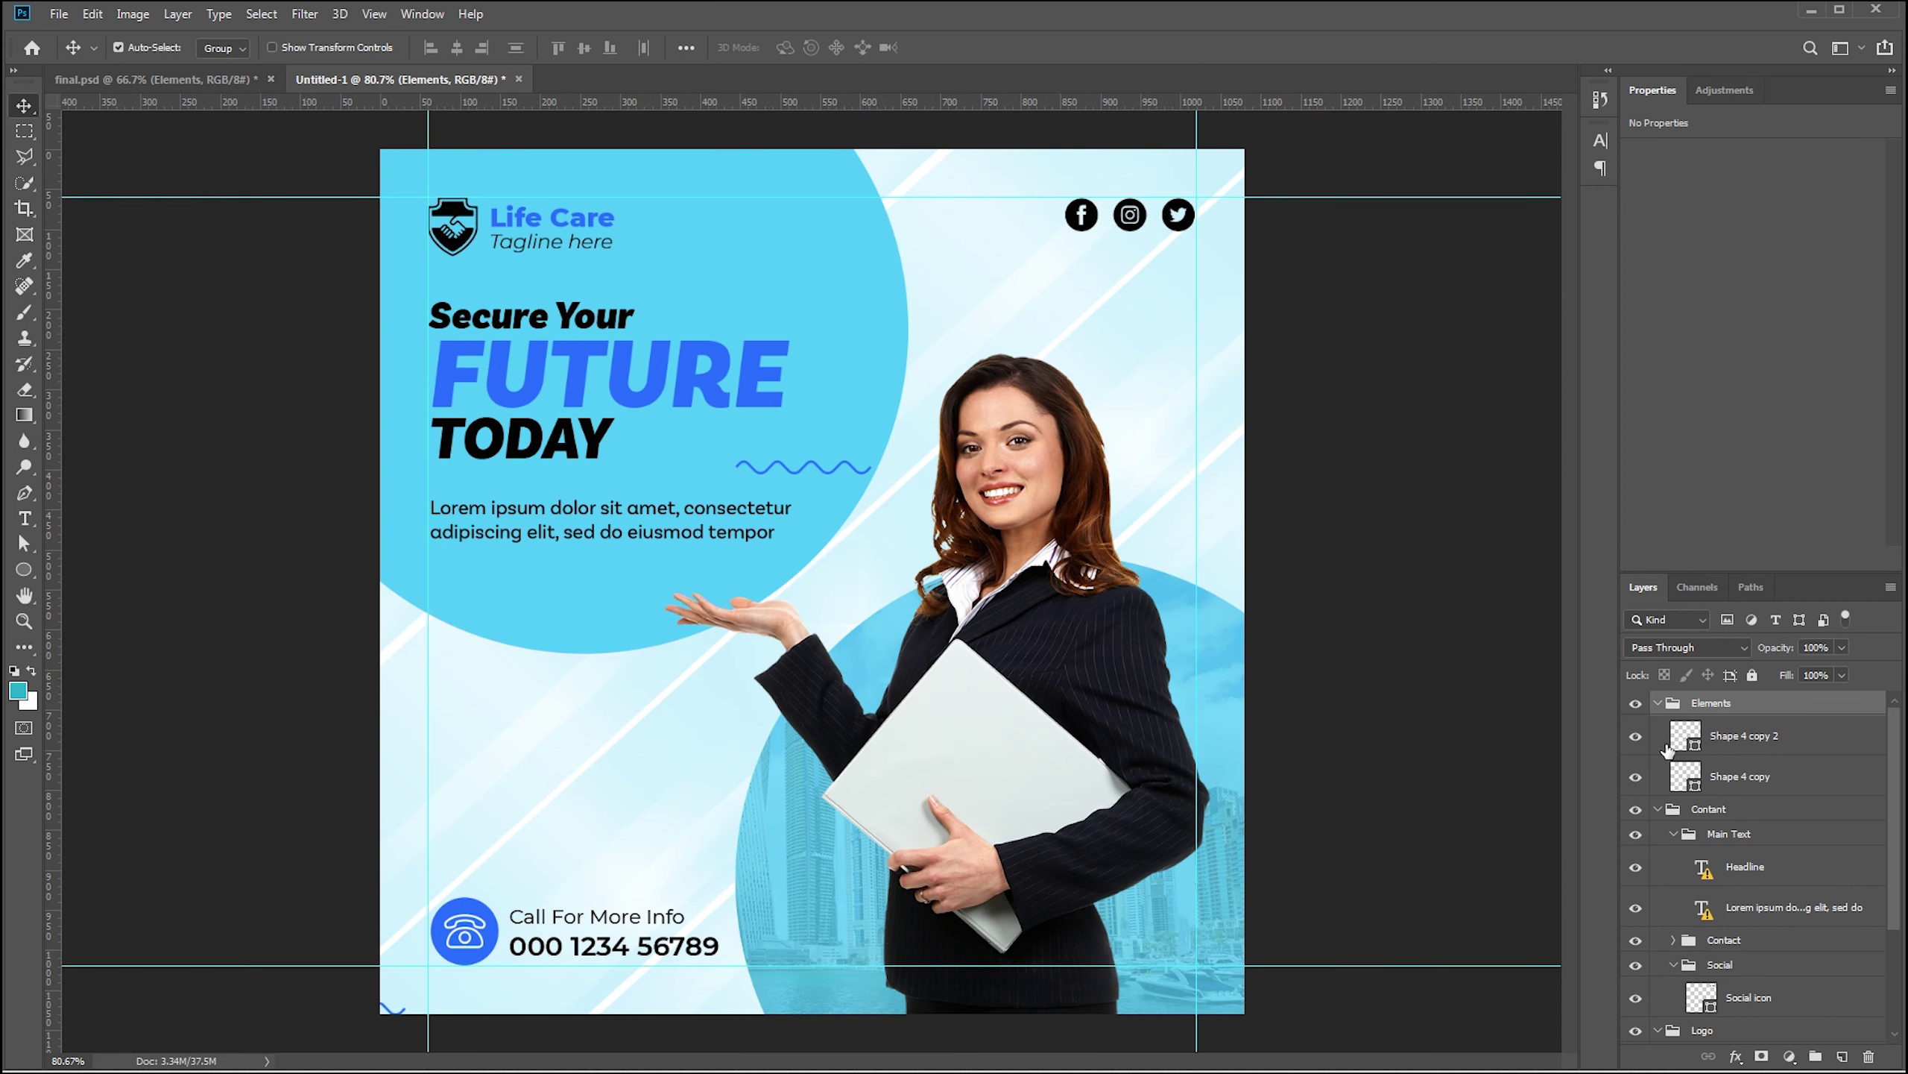
pyautogui.click(1659, 703)
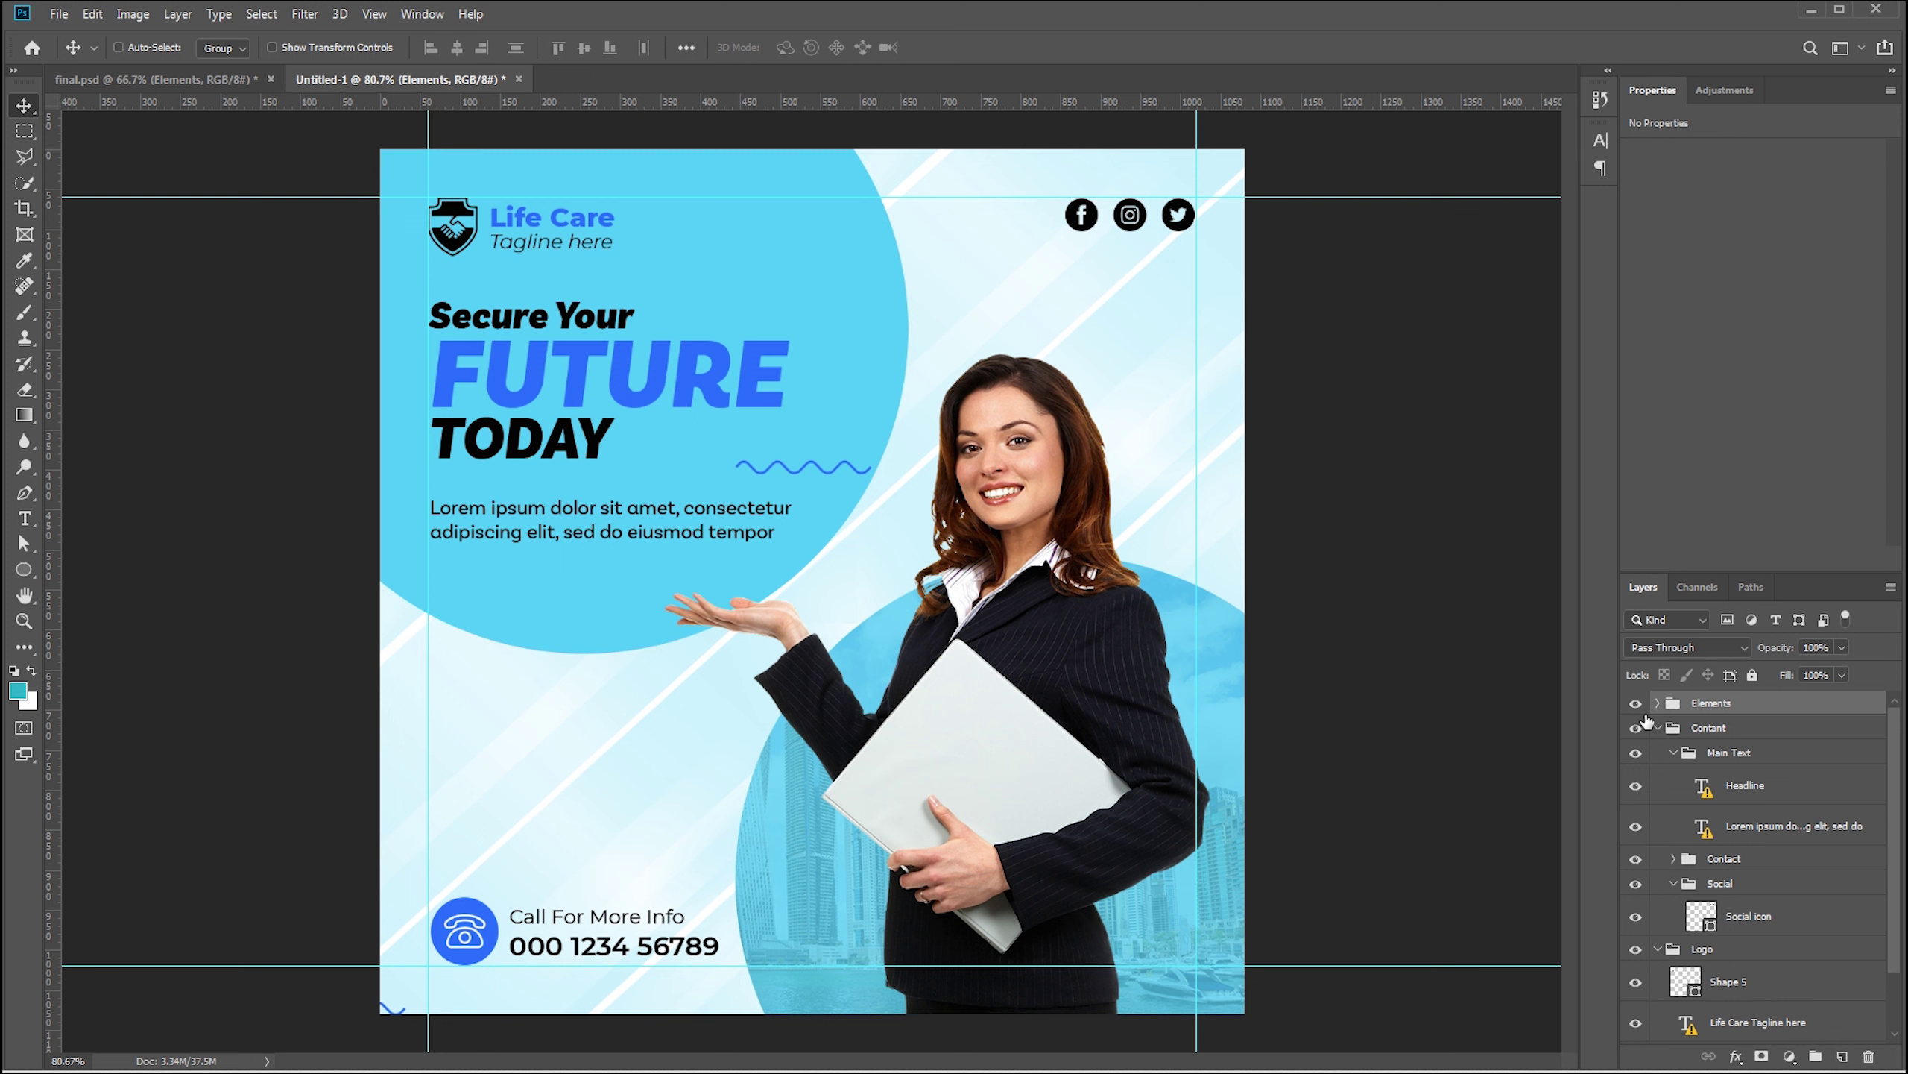
pyautogui.hotkey('ctrl', 't')
pyautogui.moveTo(736, 681); pyautogui.dragTo(930, 474)
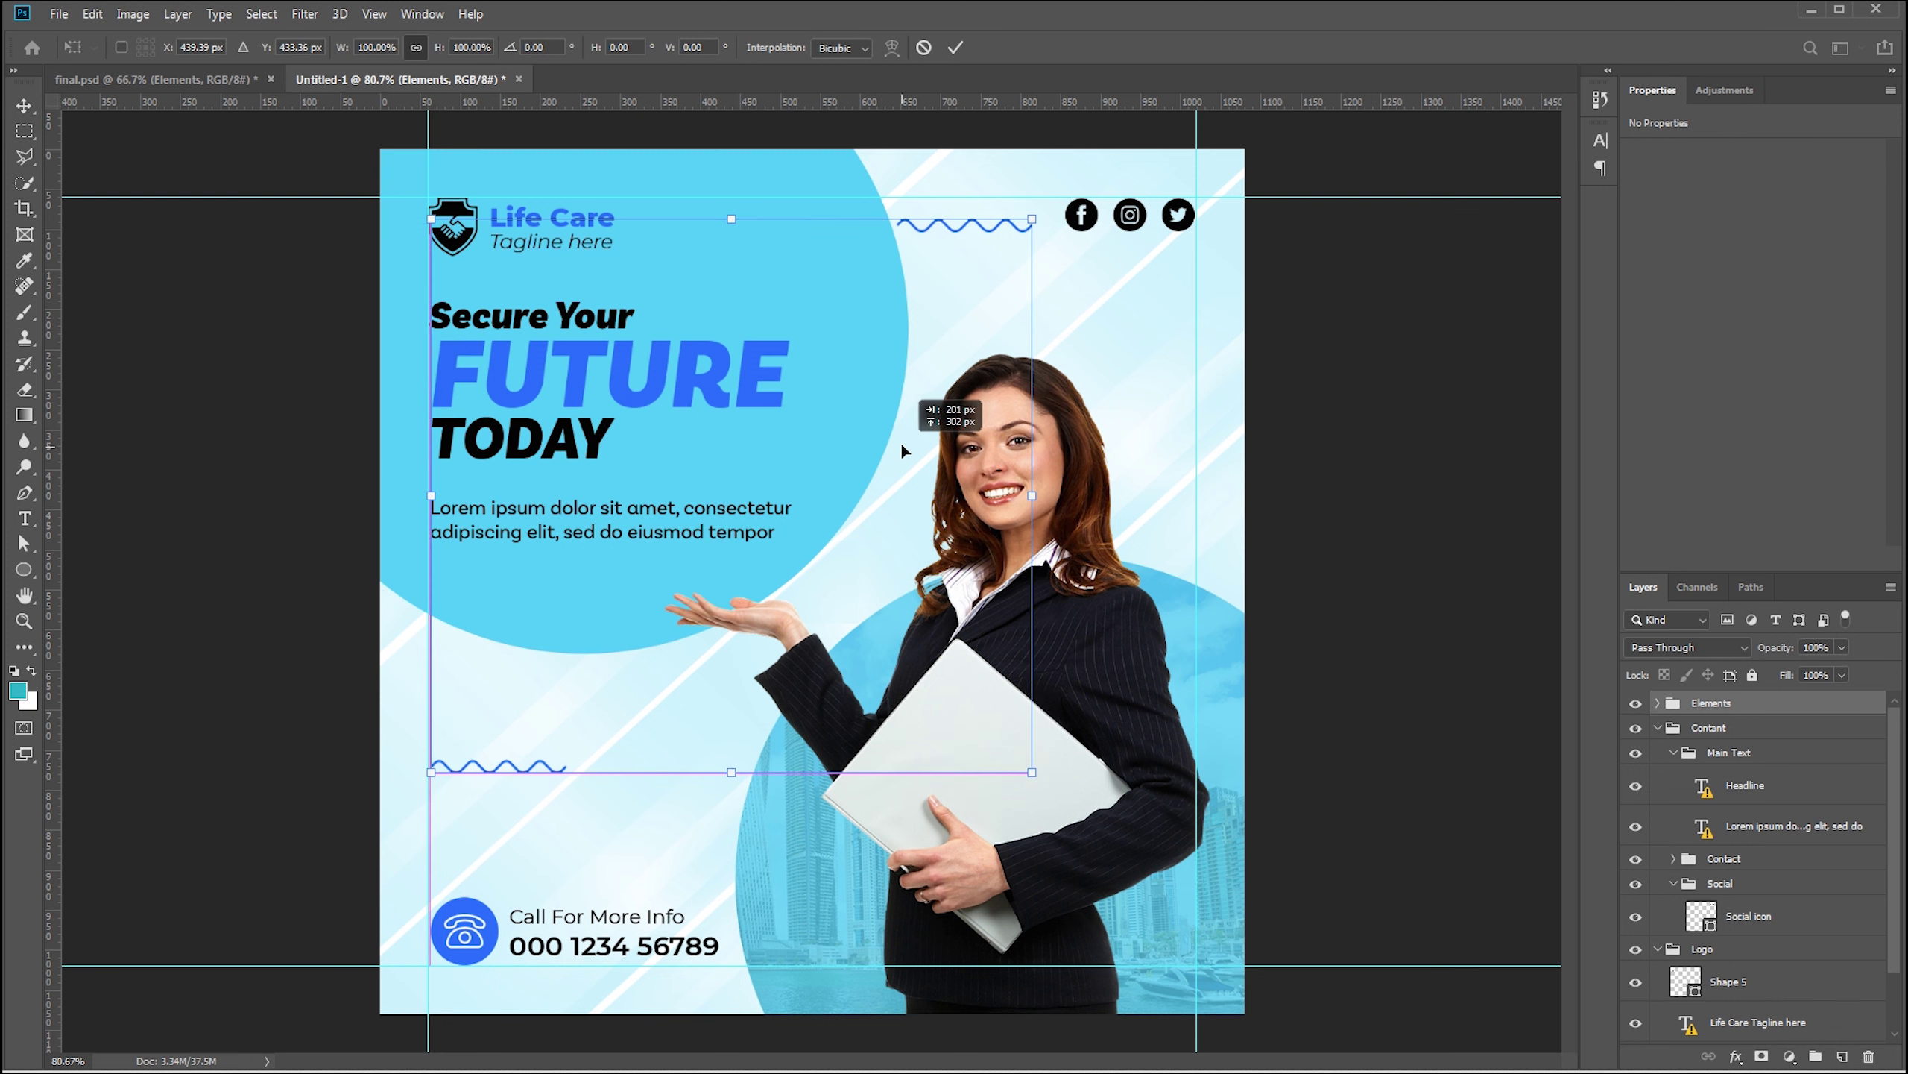
pyautogui.moveTo(930, 473)
pyautogui.mouseDown()
pyautogui.moveTo(909, 495)
pyautogui.moveTo(911, 472)
pyautogui.mouseUp()
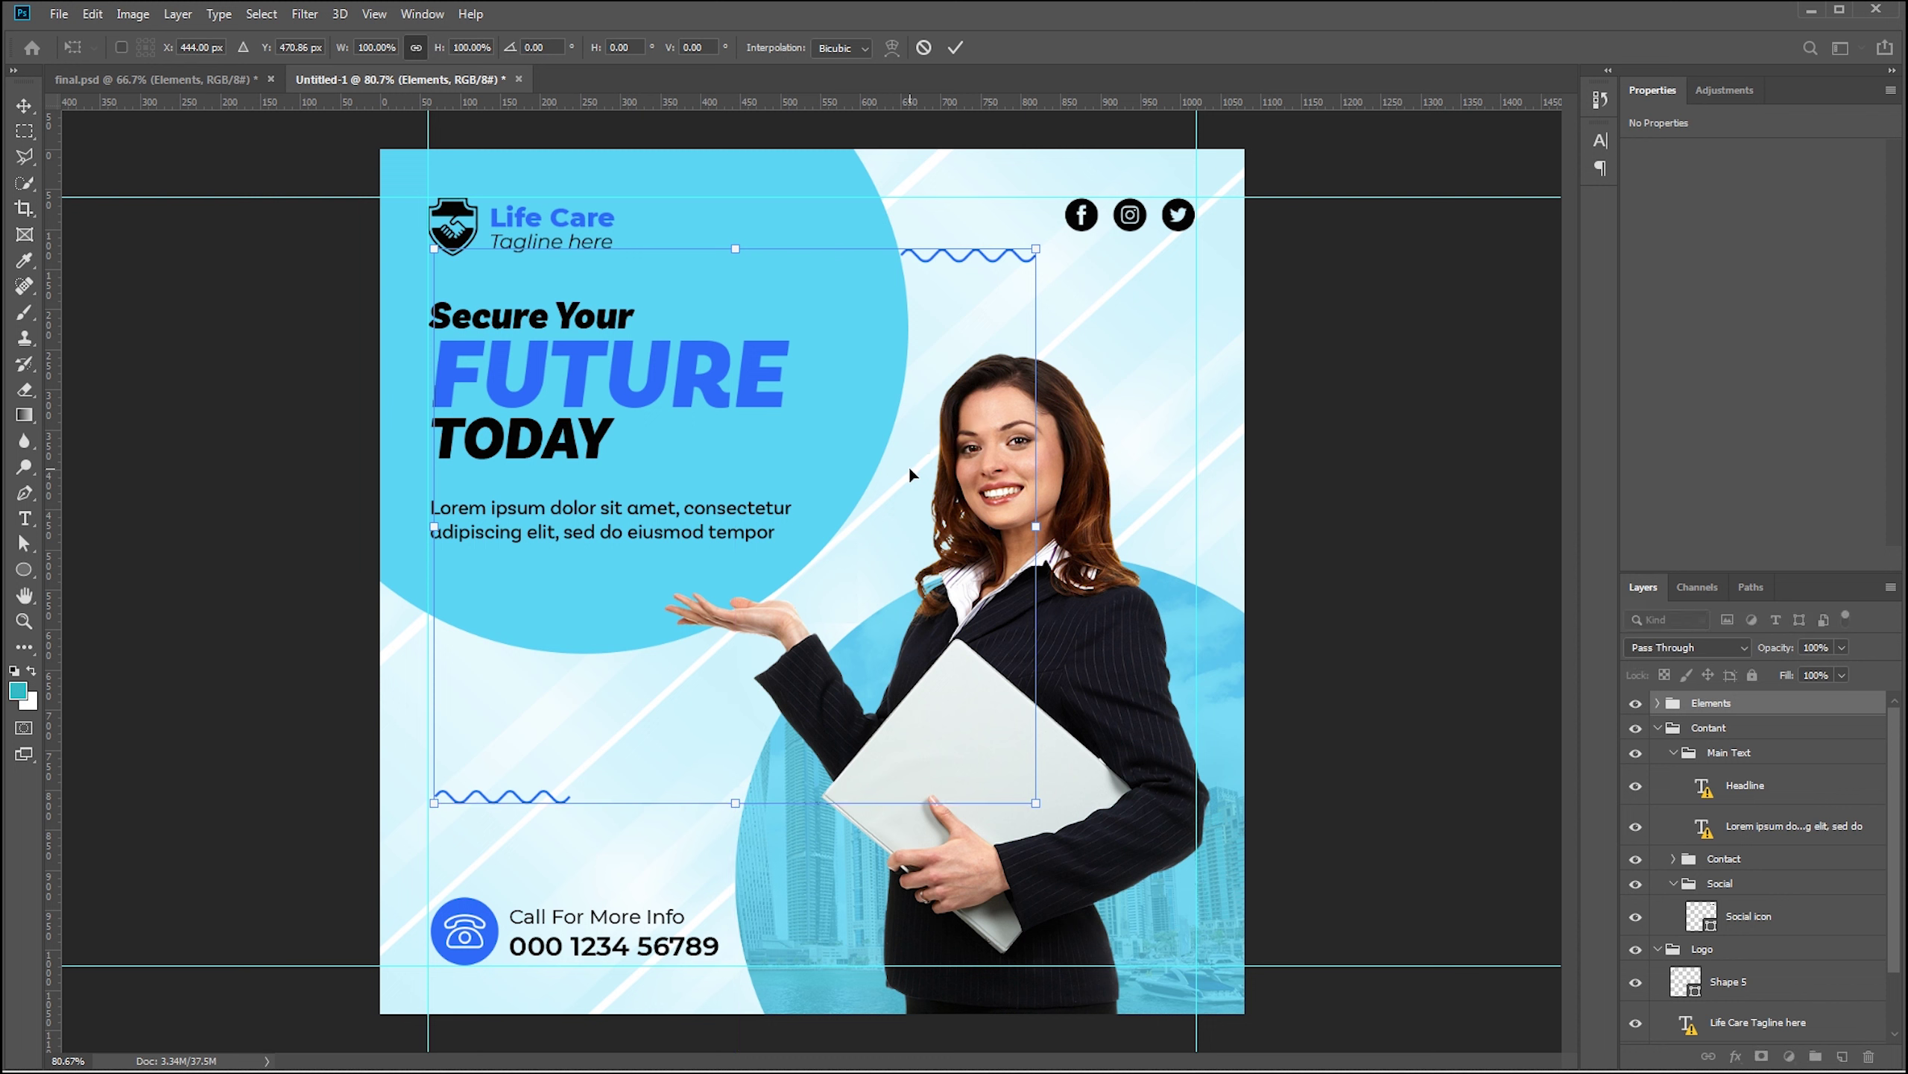
pyautogui.press('Return')
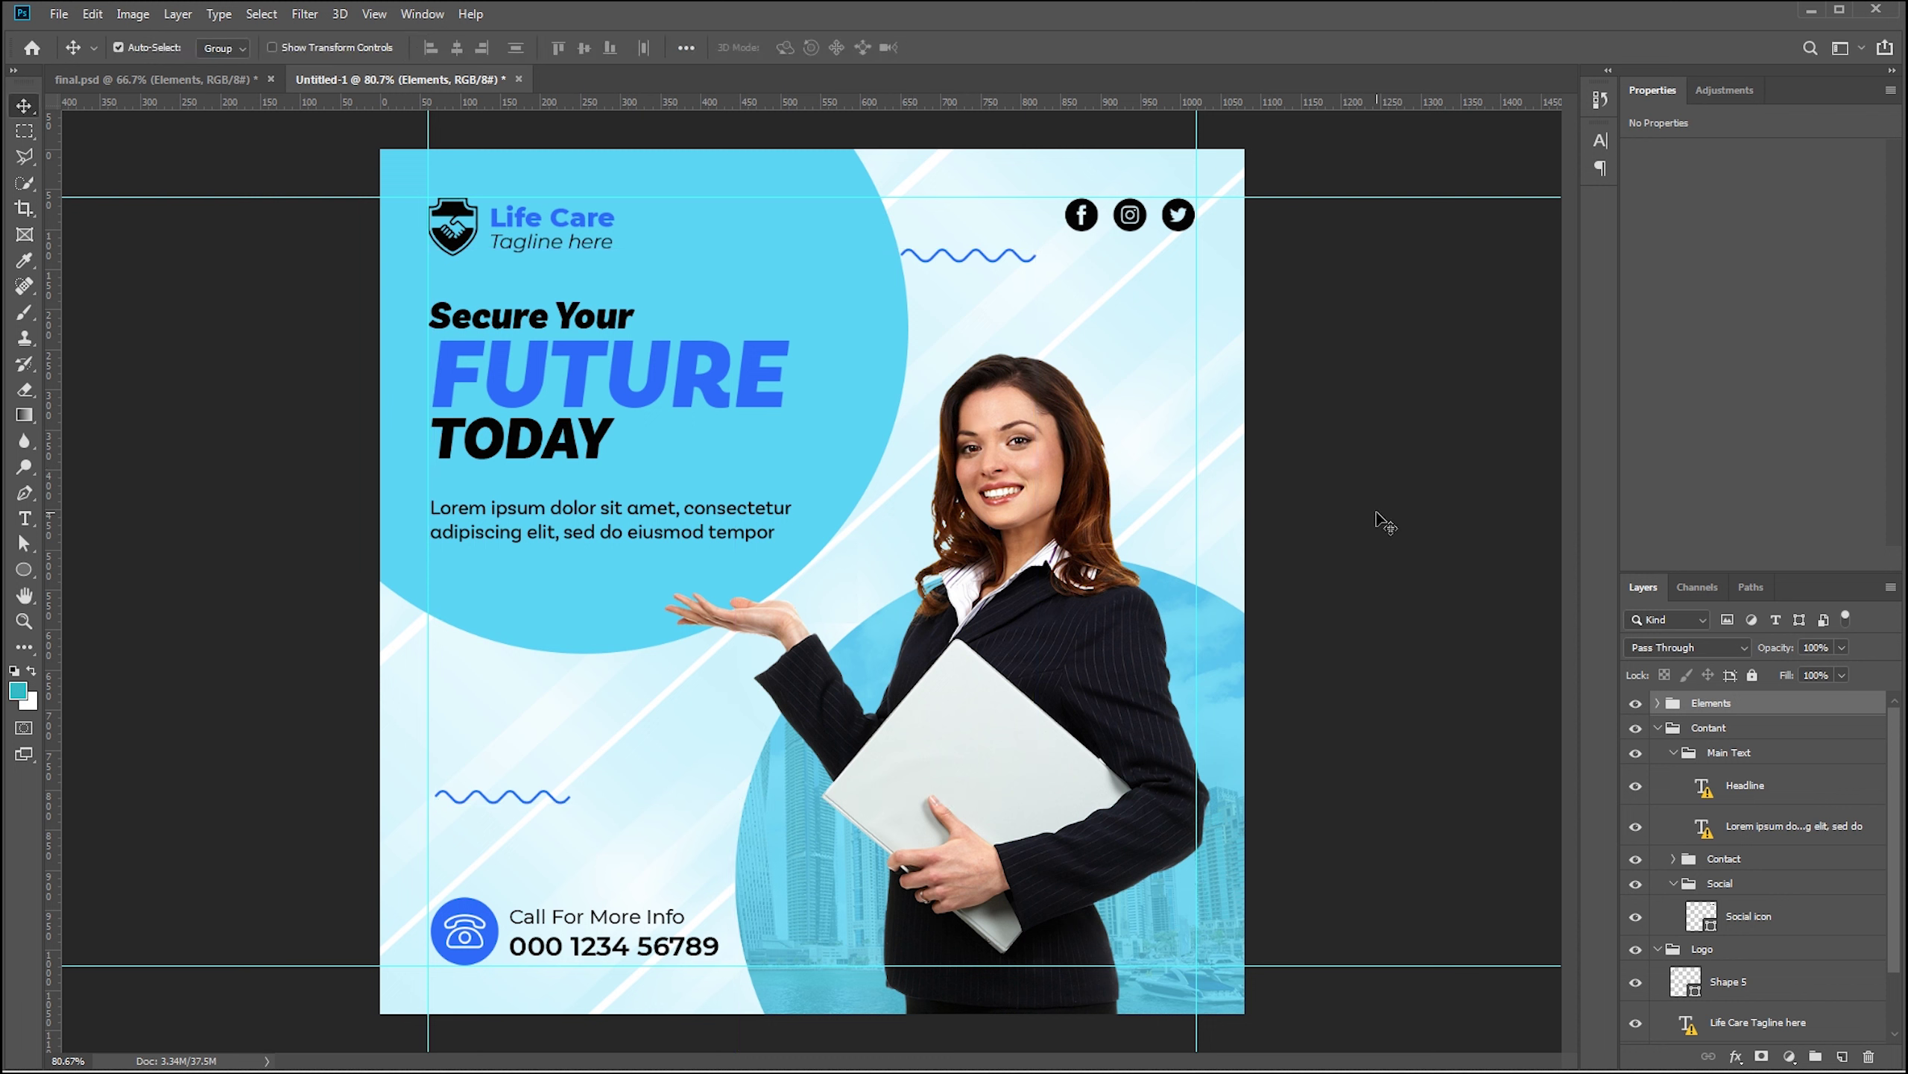
# Place the top wave beside the logo, align the bottom wave to the left guide, and hide the guides
pyautogui.click(227, 48)
pyautogui.moveTo(932, 260); pyautogui.dragTo(1032, 290)
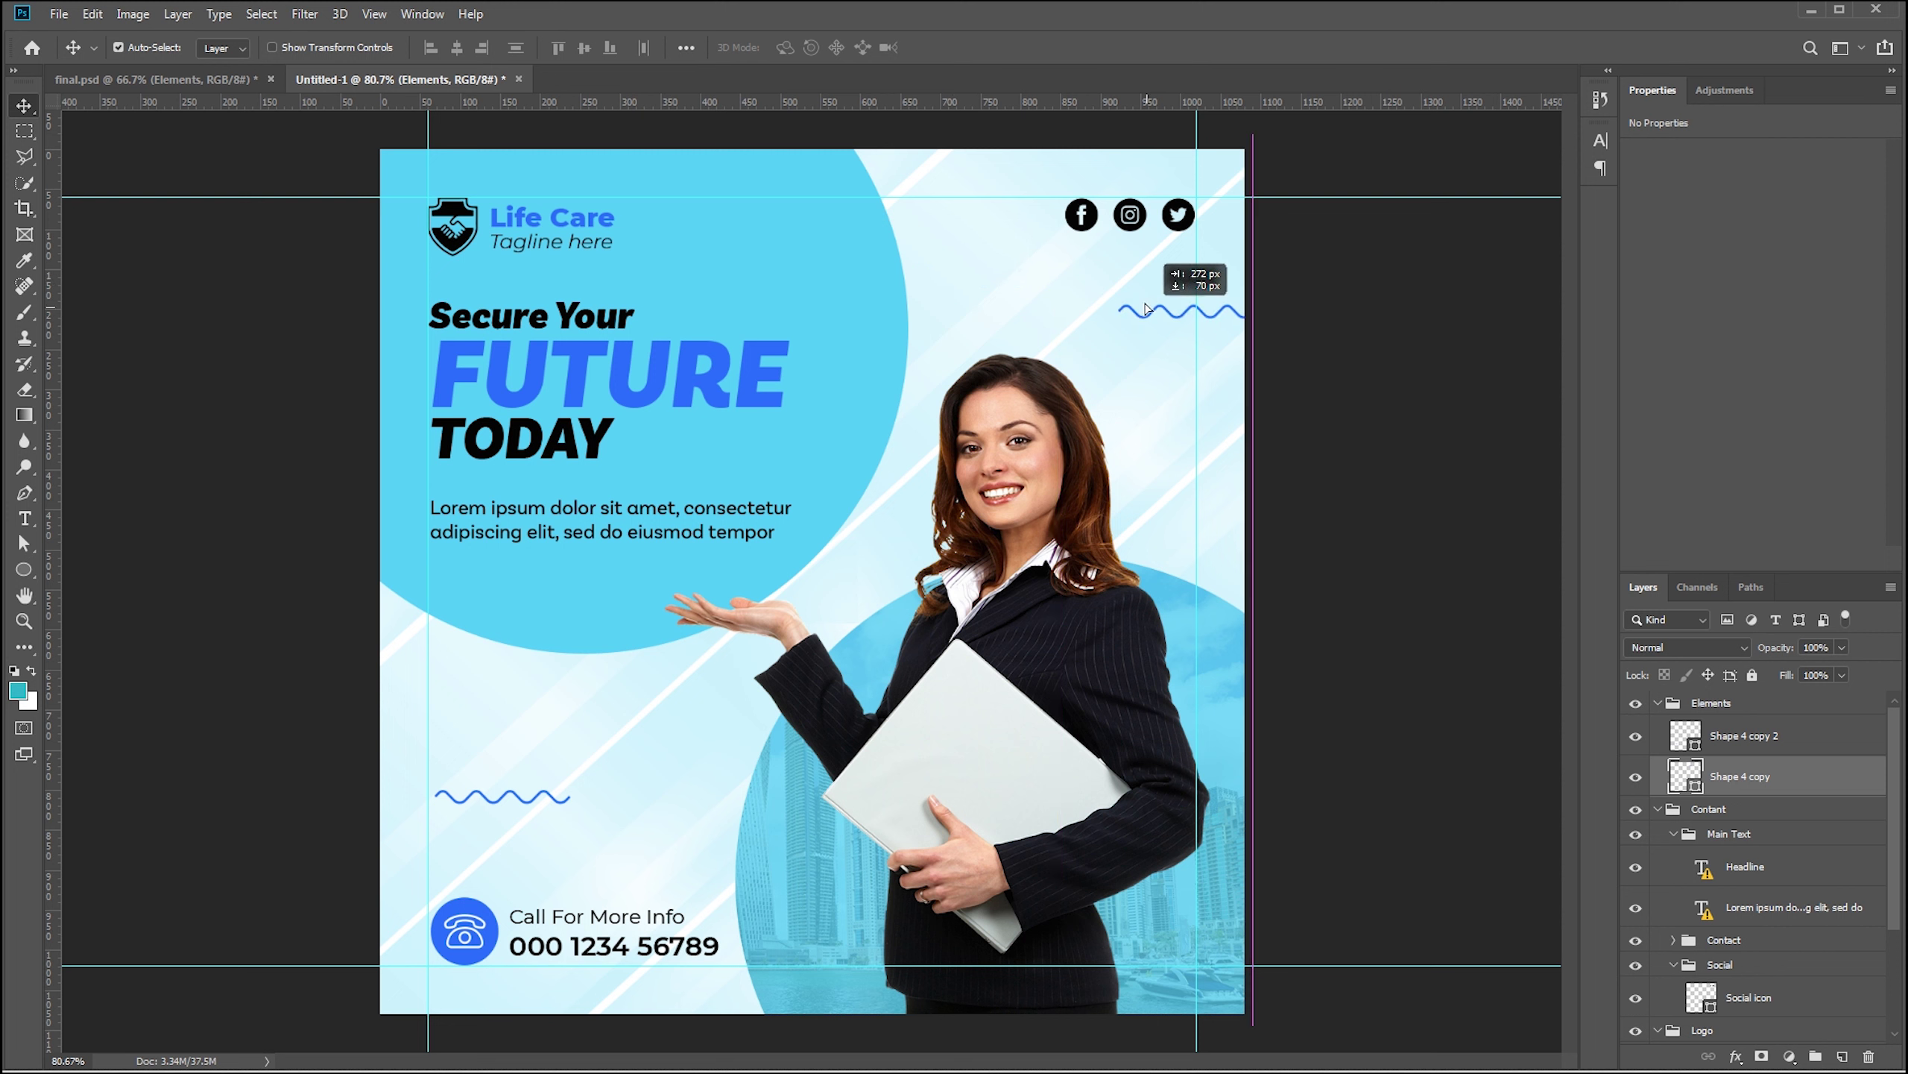
pyautogui.moveTo(1032, 290)
pyautogui.mouseDown()
pyautogui.moveTo(828, 288)
pyautogui.moveTo(858, 279)
pyautogui.mouseUp()
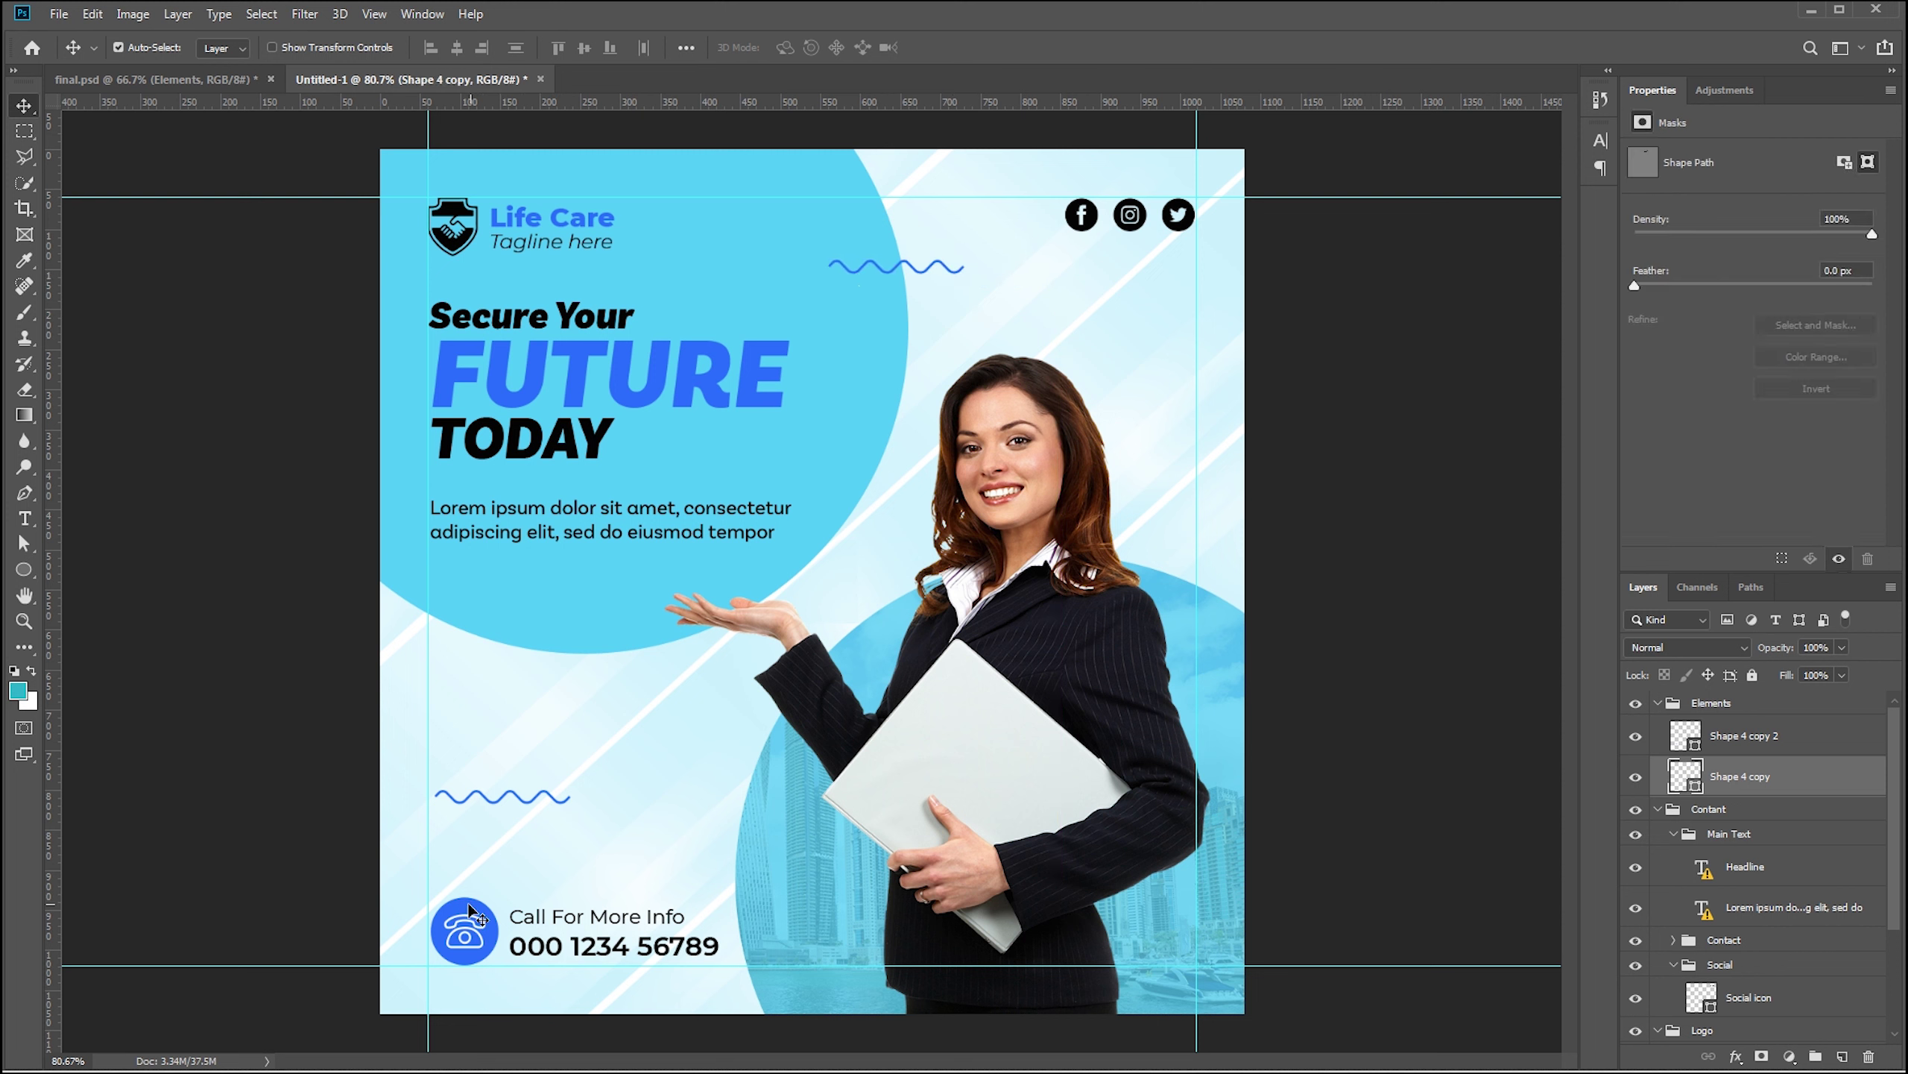
pyautogui.click(465, 803)
pyautogui.moveTo(466, 802); pyautogui.dragTo(459, 769)
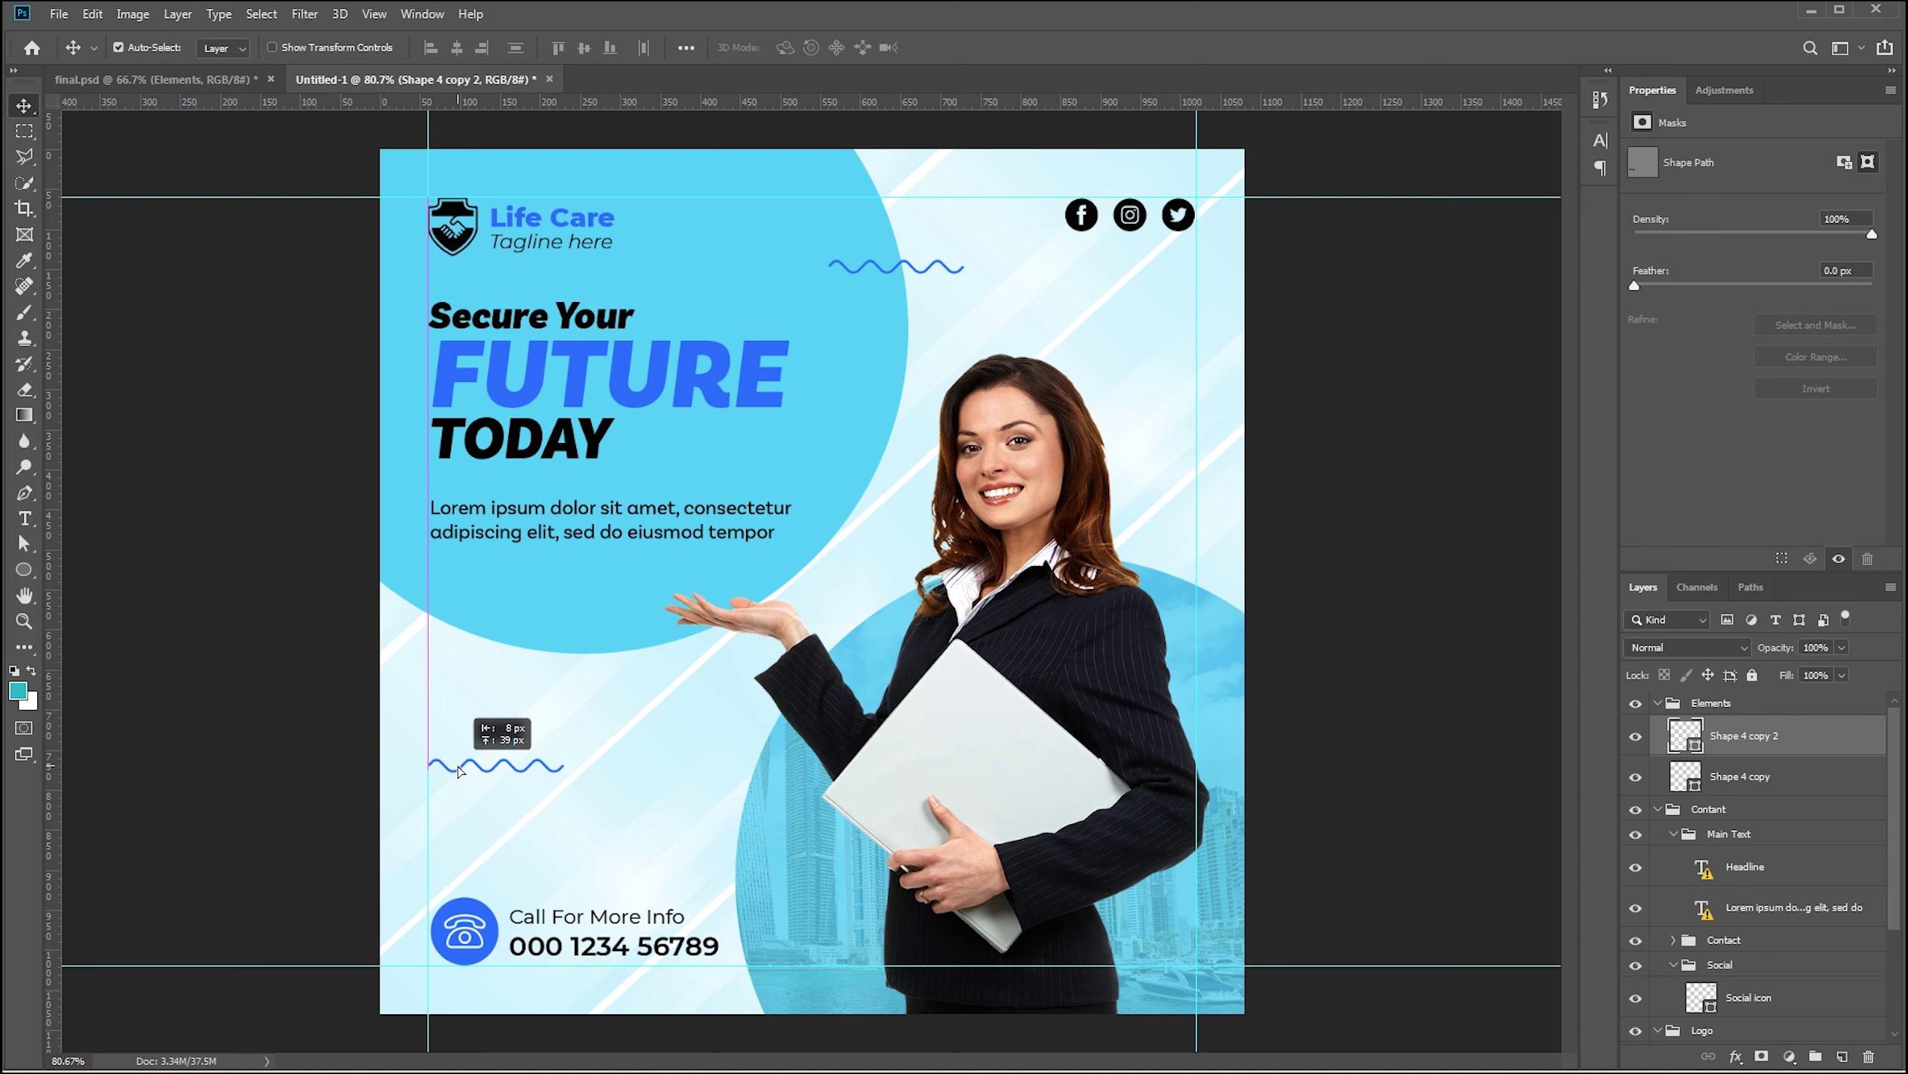
pyautogui.click(1419, 526)
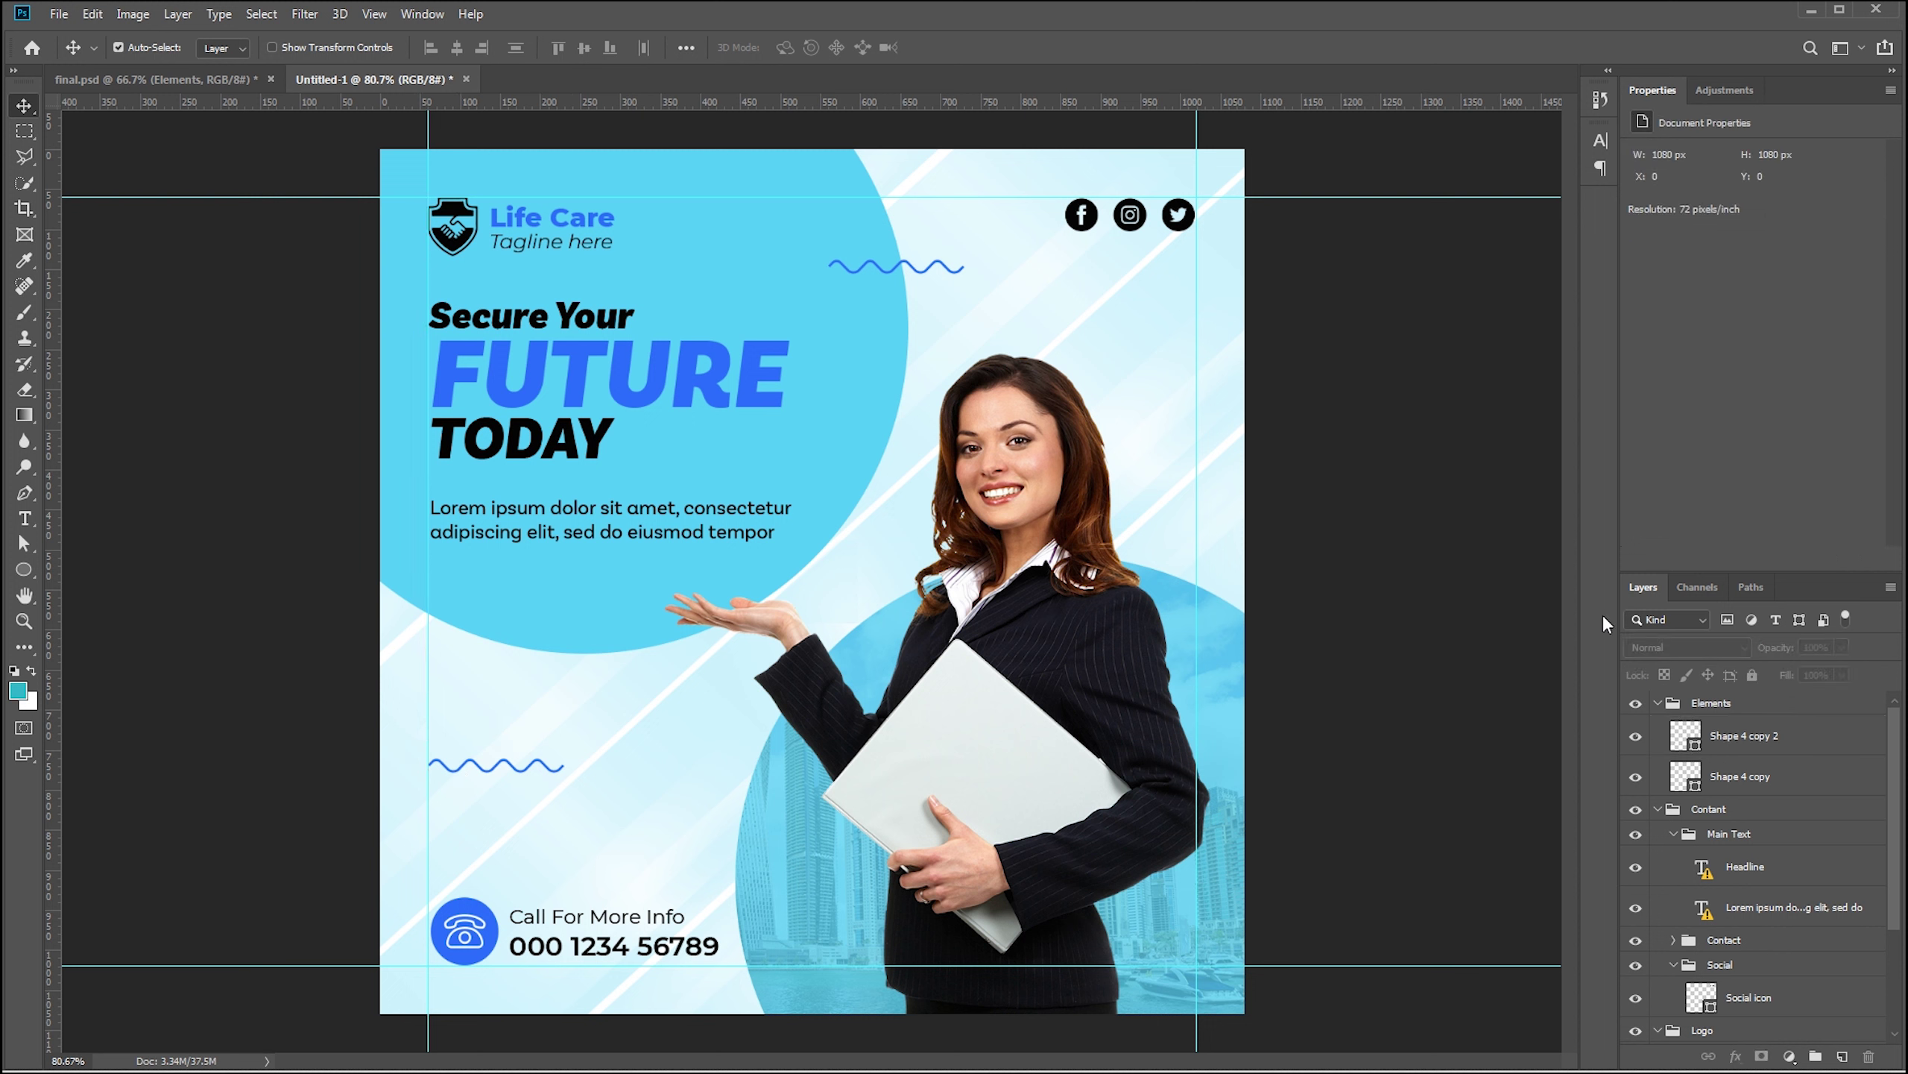
pyautogui.click(1663, 705)
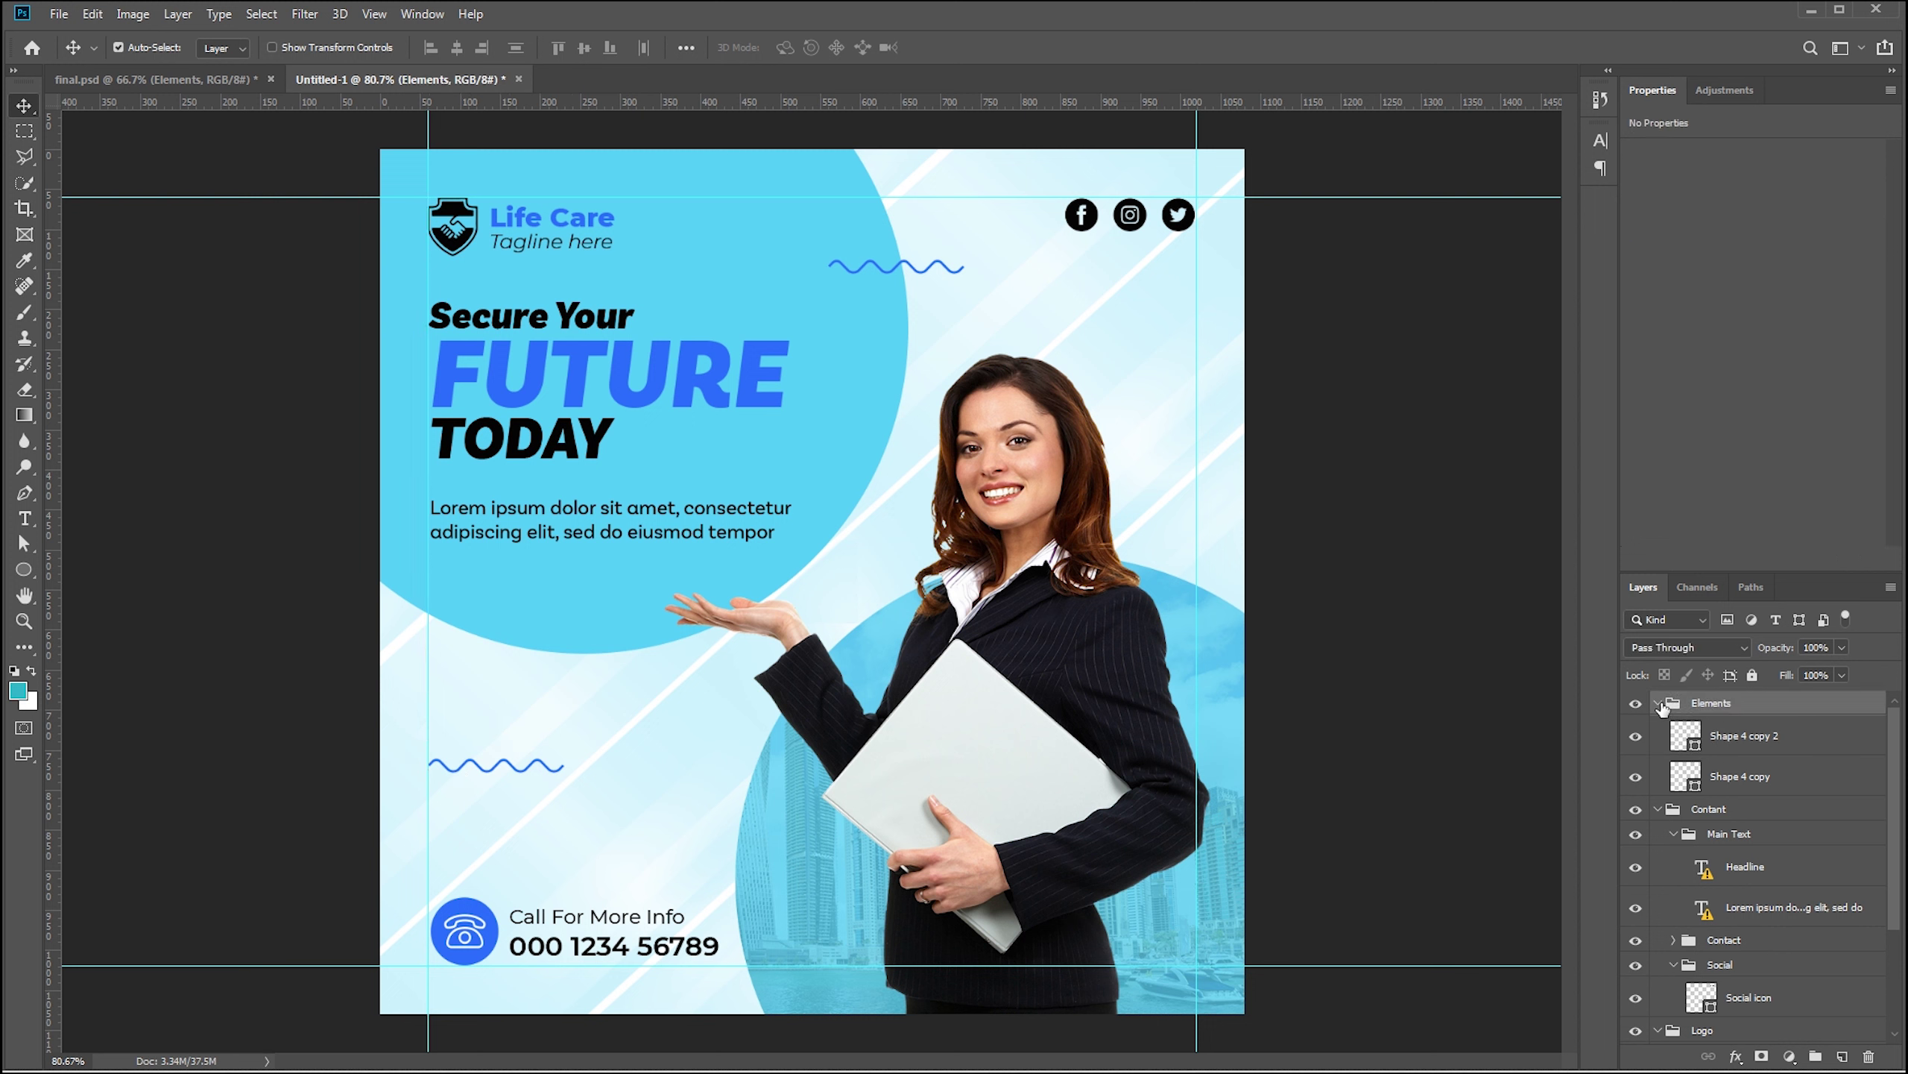
pyautogui.hotkey('ctrl', ';')
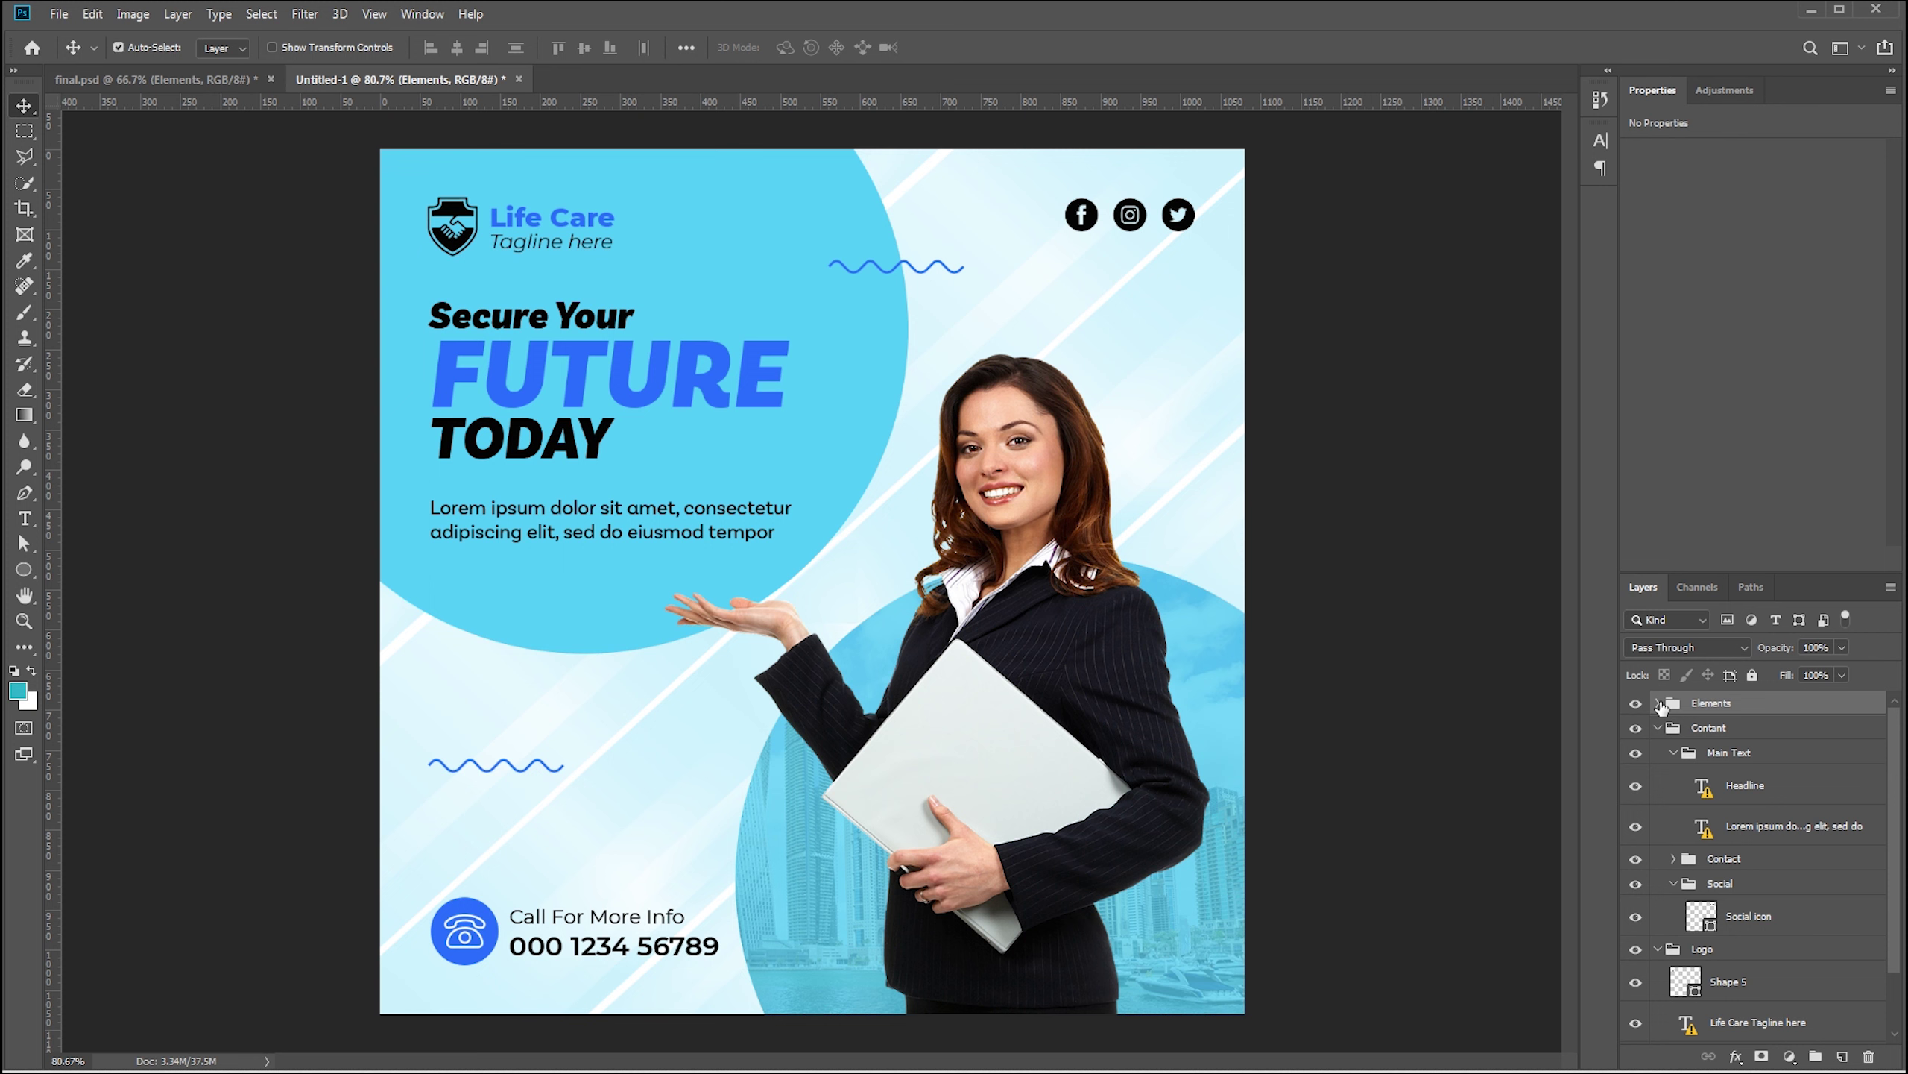
# Collapse the Content and Logo groups and move Logo above Elements at the top
pyautogui.click(1658, 728)
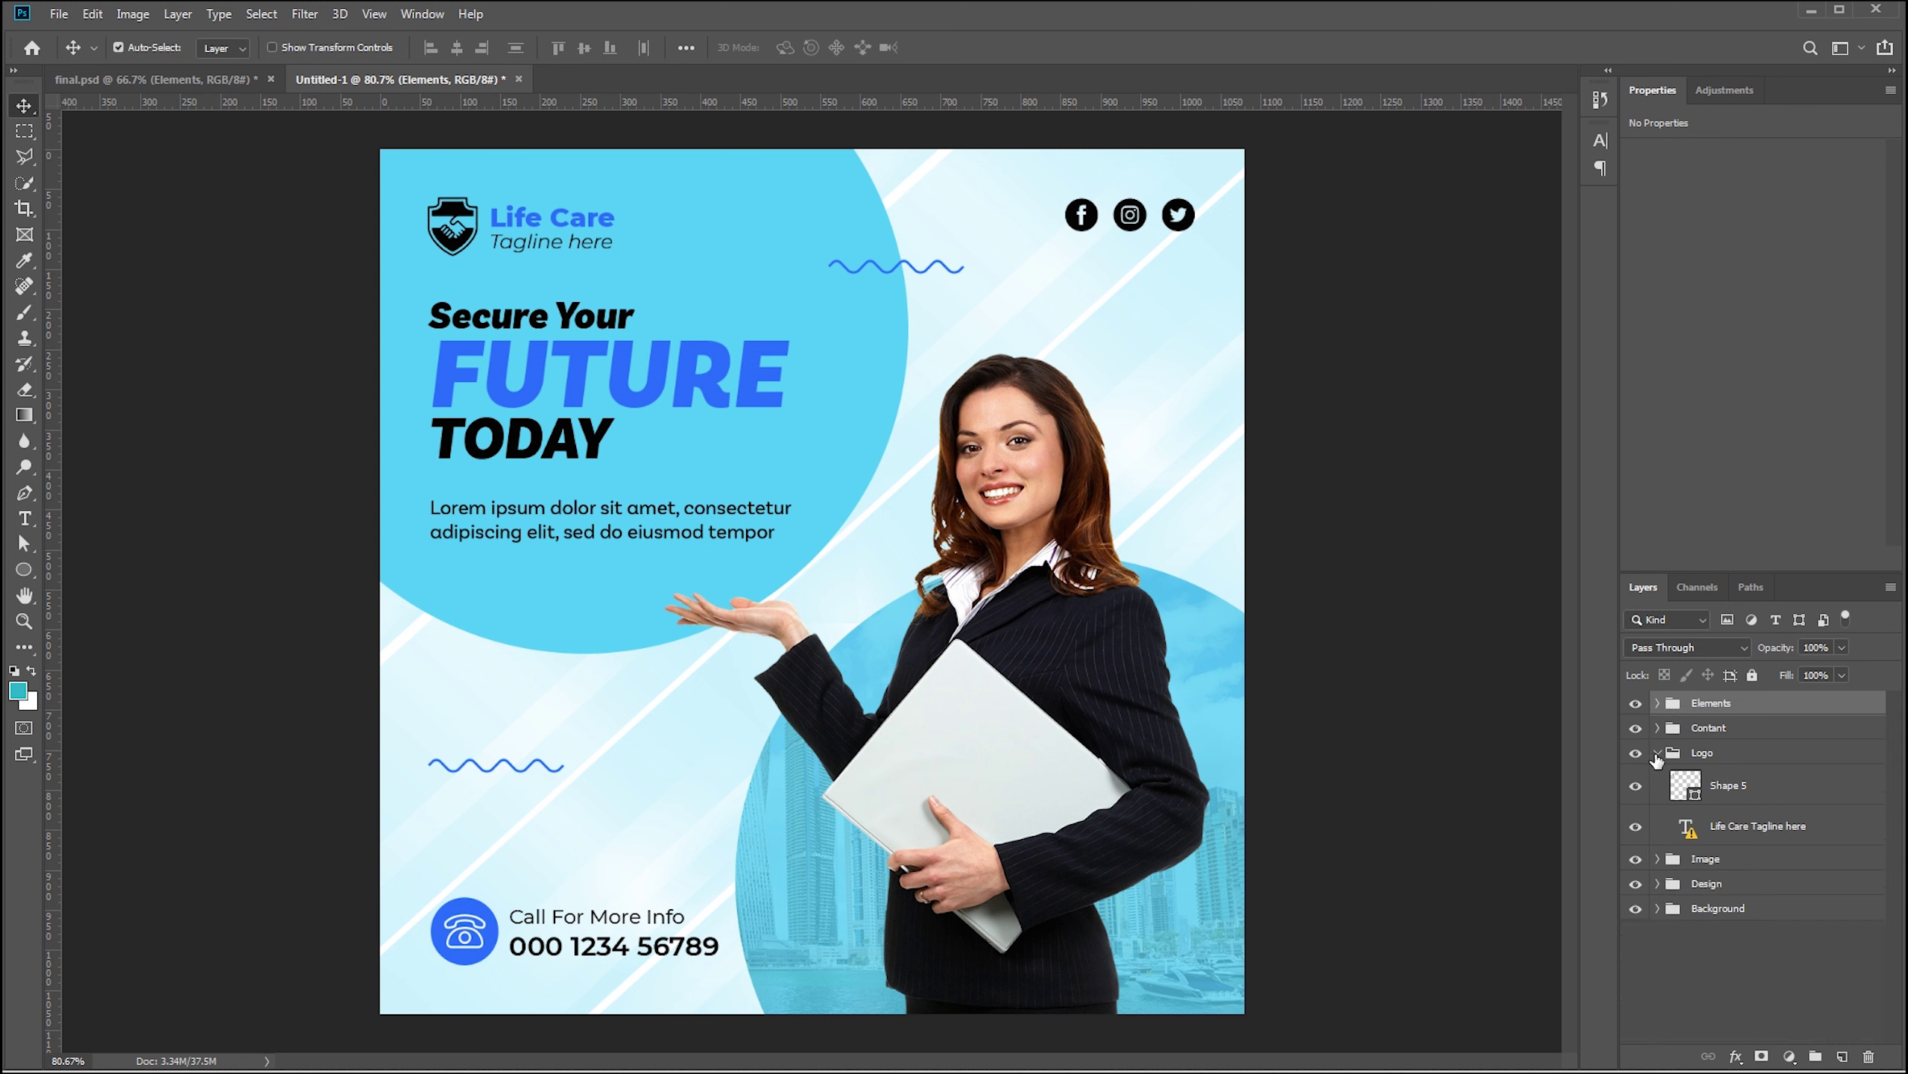
pyautogui.click(1658, 752)
pyautogui.moveTo(1712, 754); pyautogui.dragTo(1729, 686)
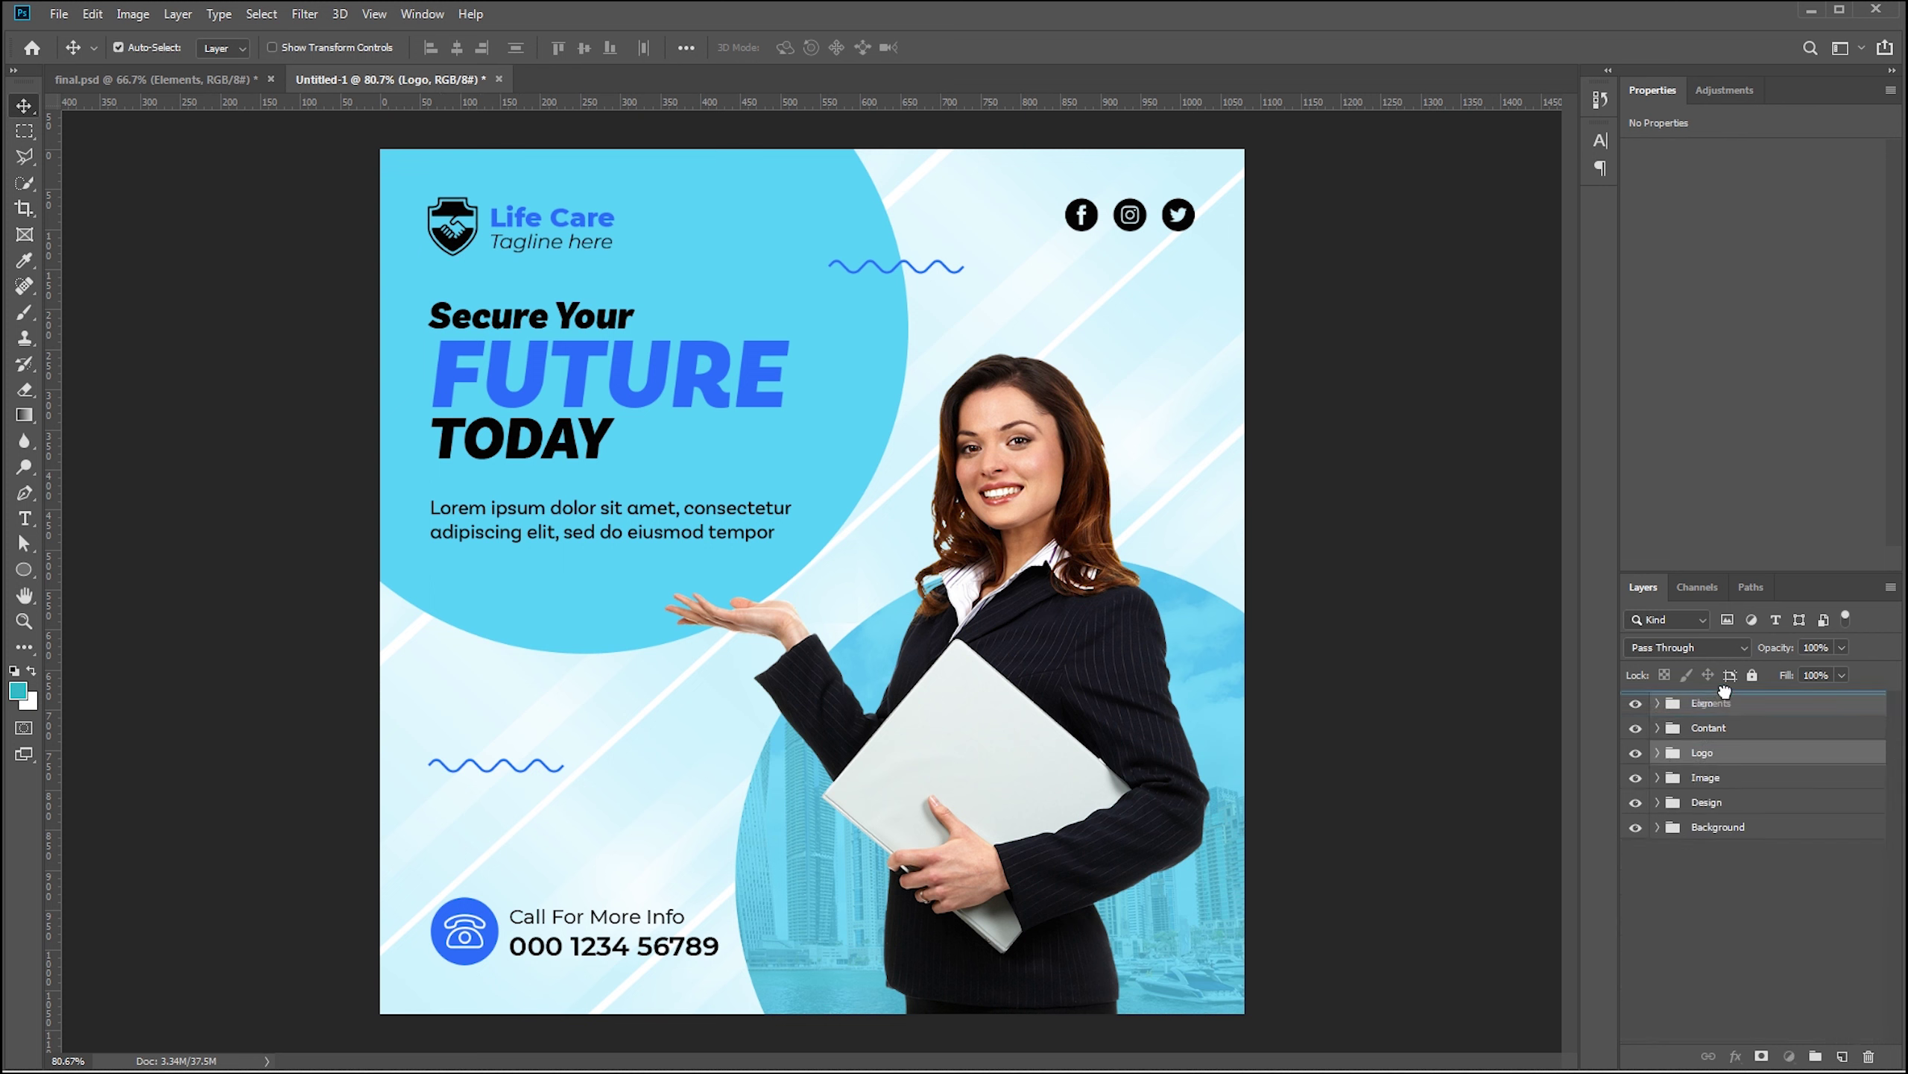
pyautogui.moveTo(1729, 685); pyautogui.dragTo(1729, 693)
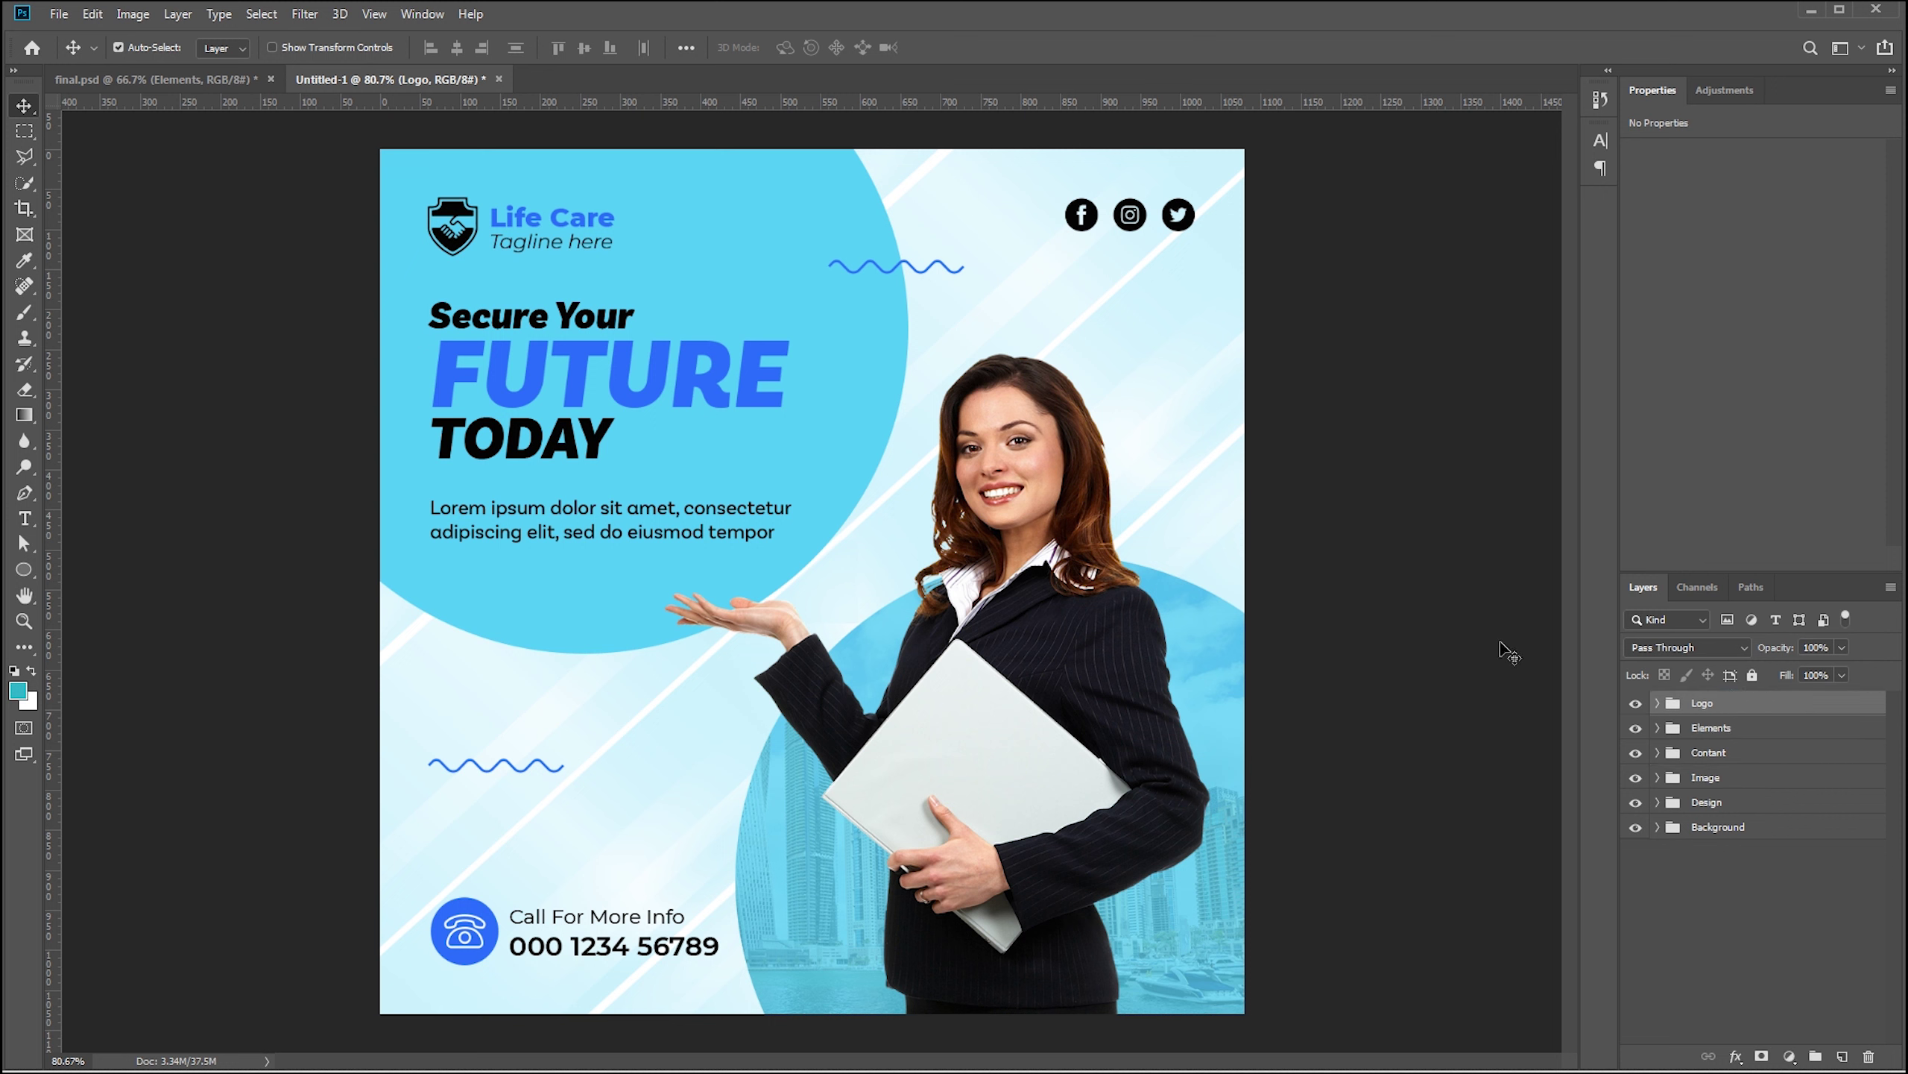
pyautogui.click(1375, 542)
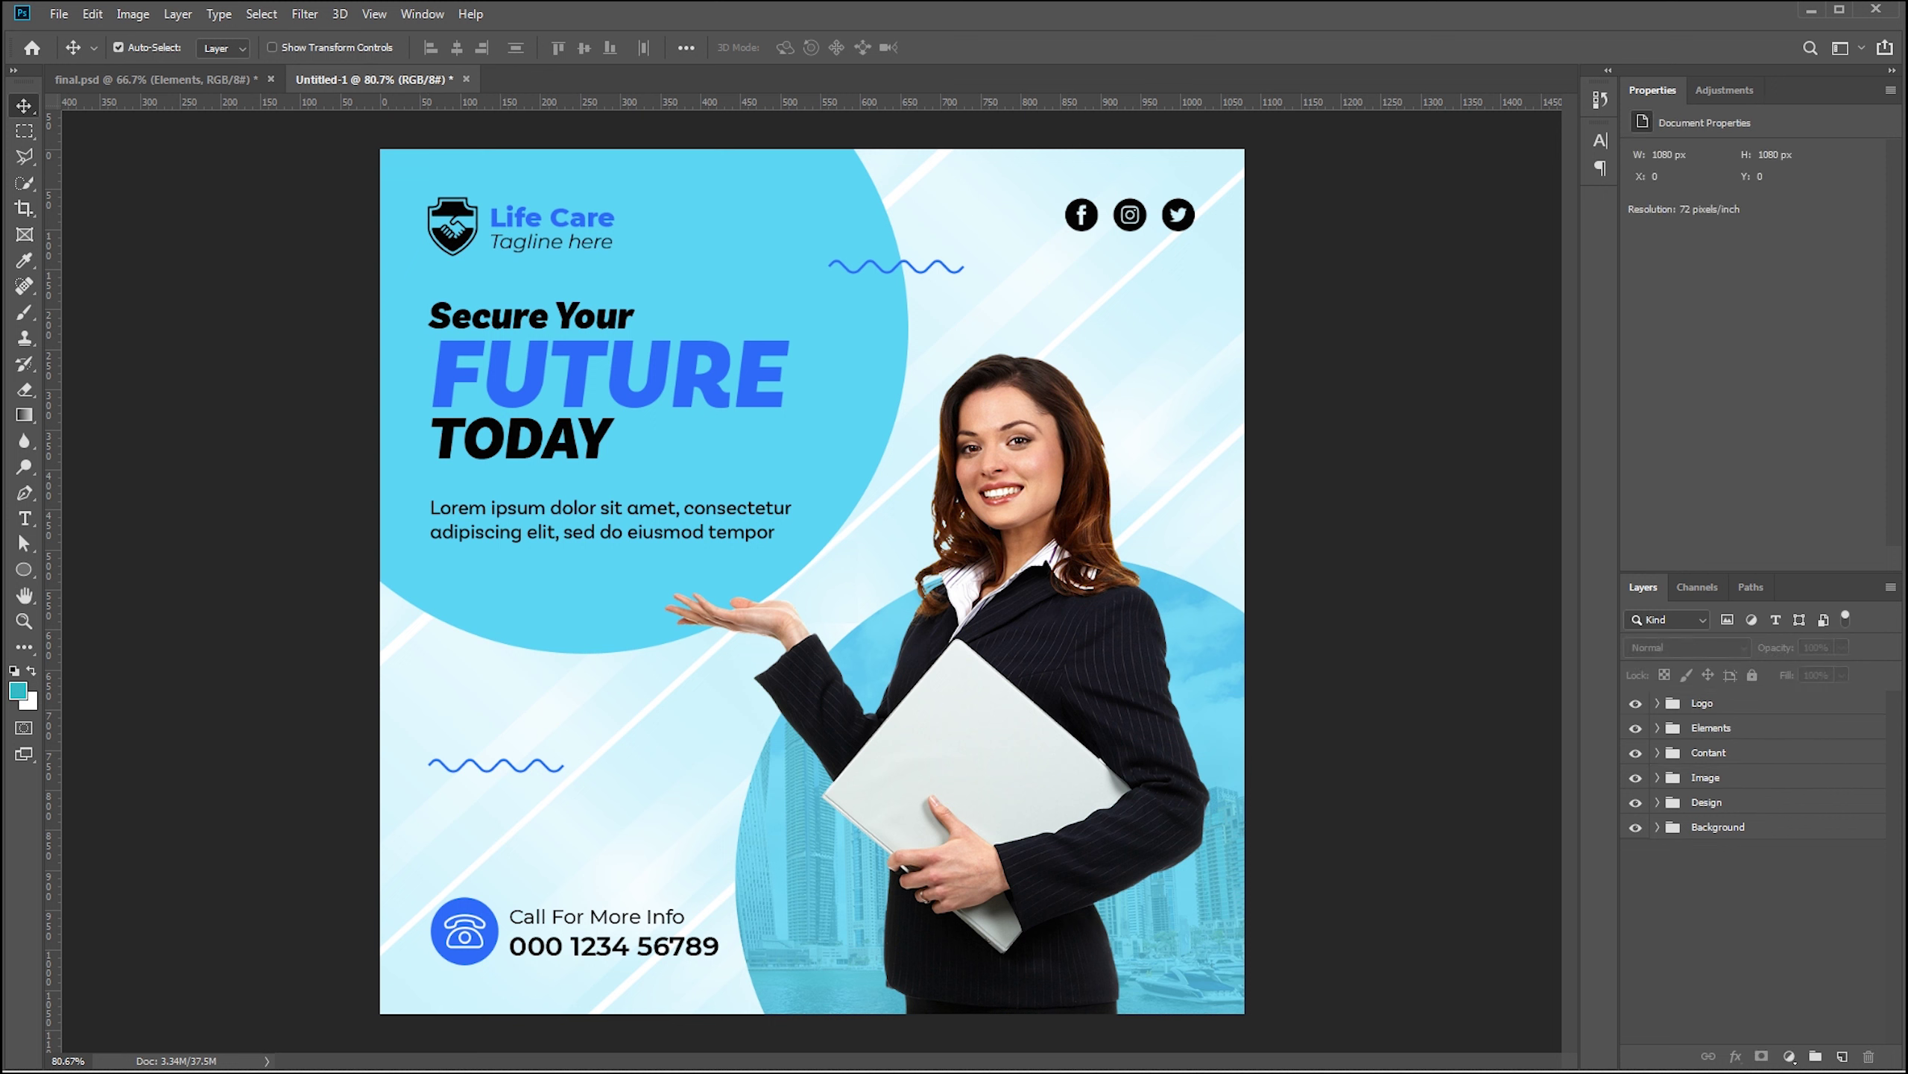